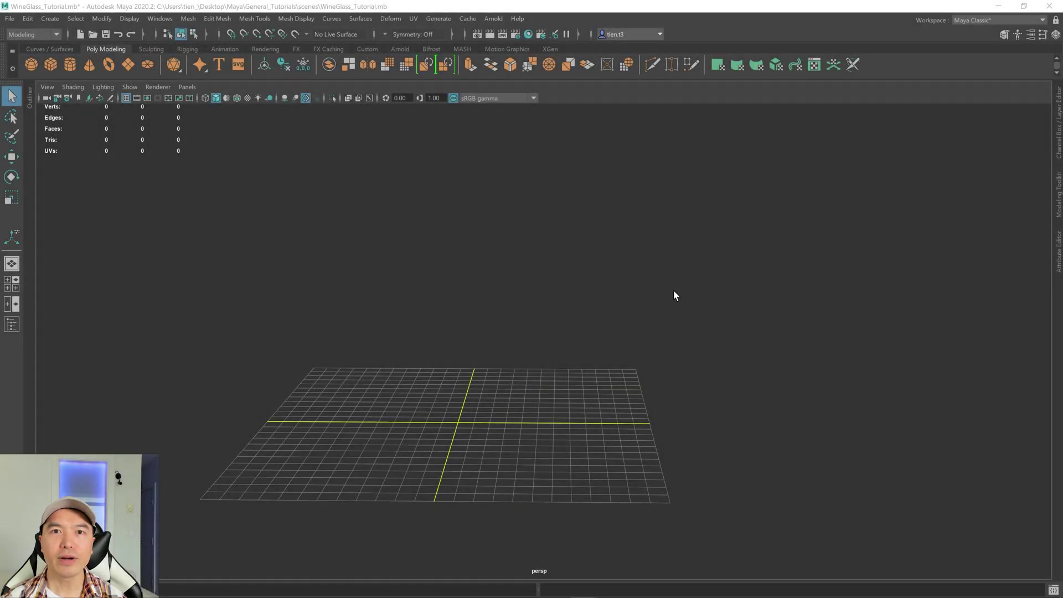
- Switch to a two-pane layout with the side camera in the left view beside perspective
alt+drag(467, 317, 513, 335)
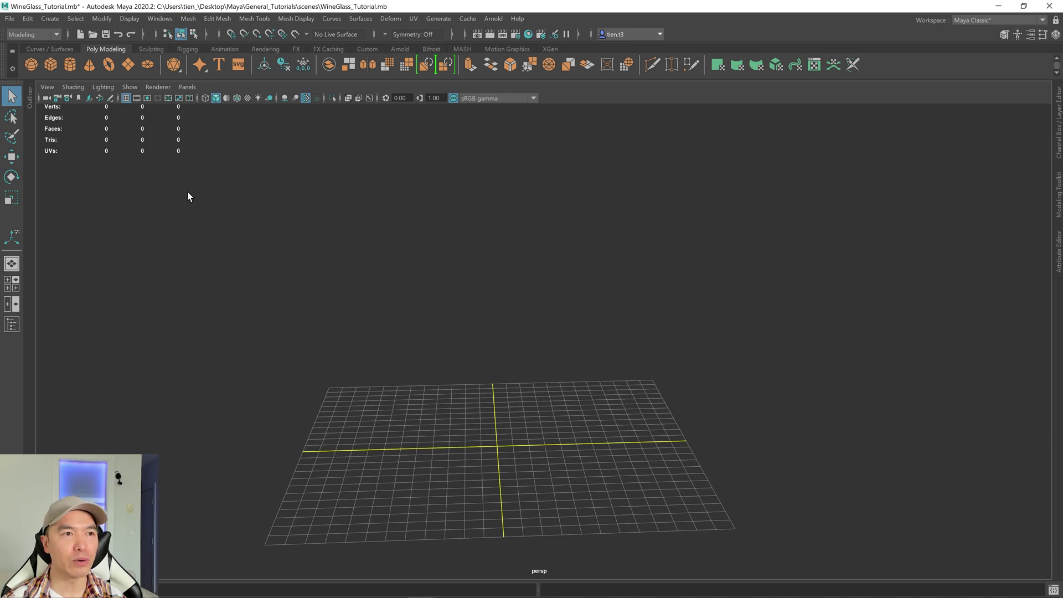
click(16, 305)
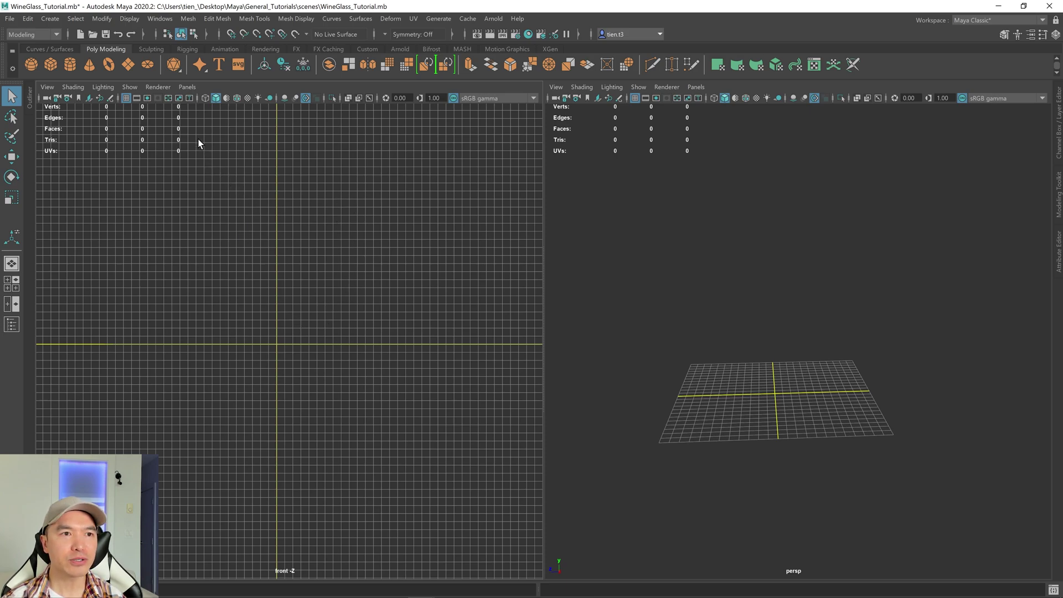
click(187, 87)
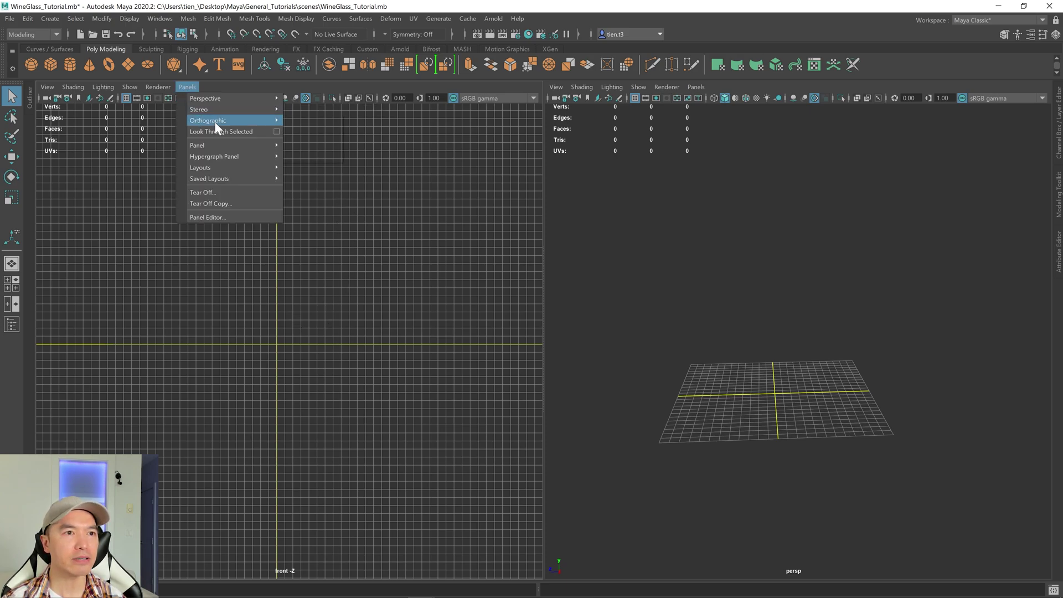
mouse_move(216, 125)
click(317, 131)
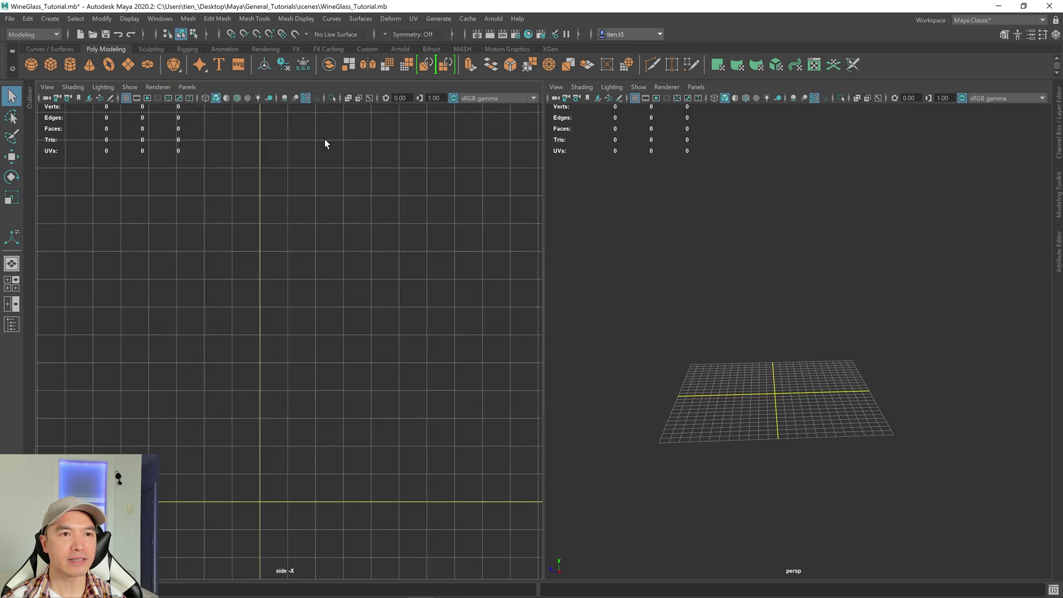
scroll(319, 277, down, 2)
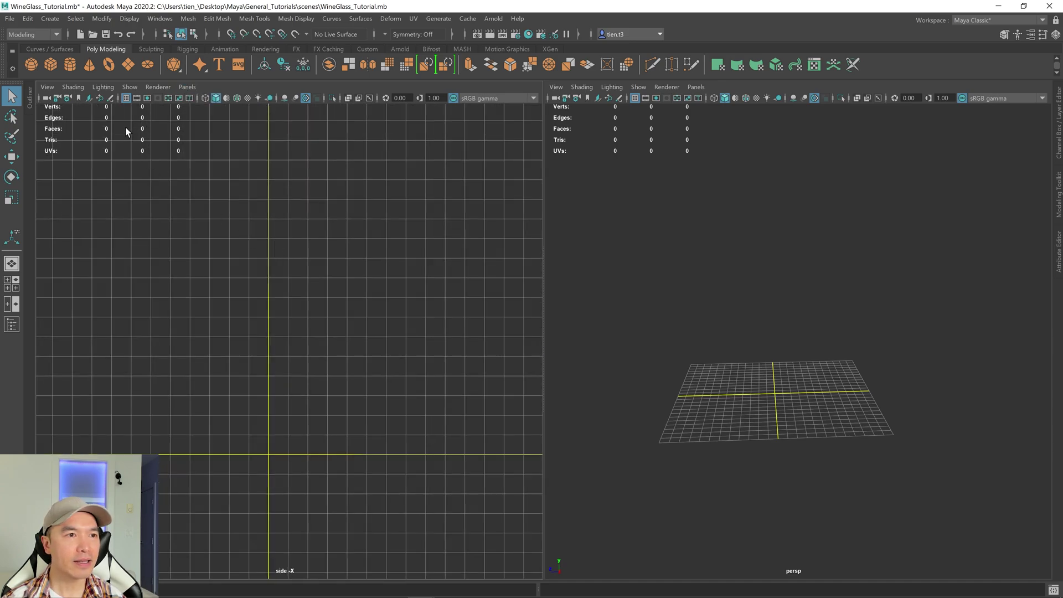
- Load WineGlass.jpg.png as an image plane in the side view
click(89, 99)
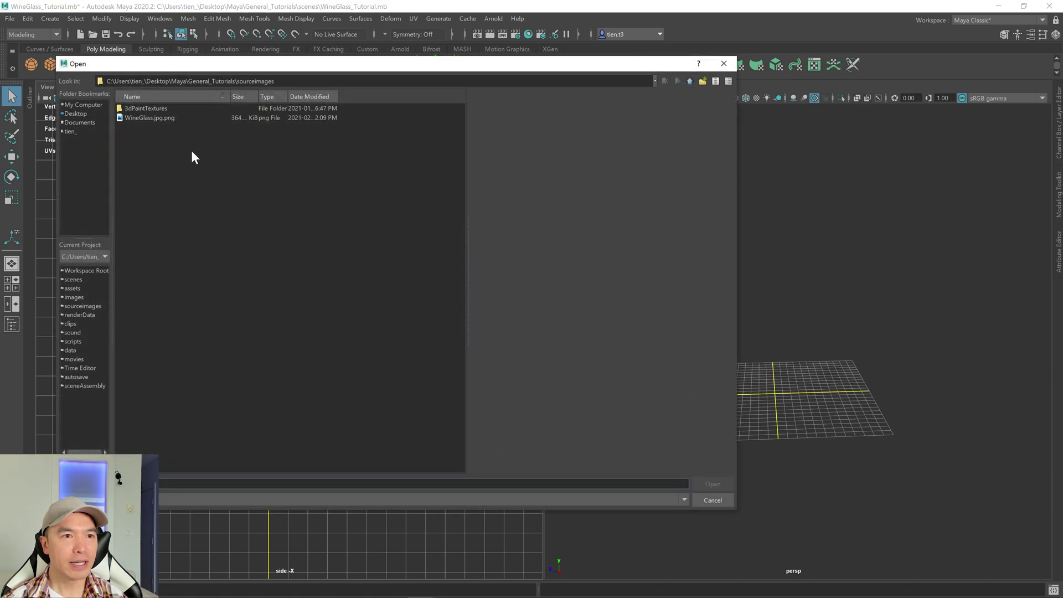
click(170, 121)
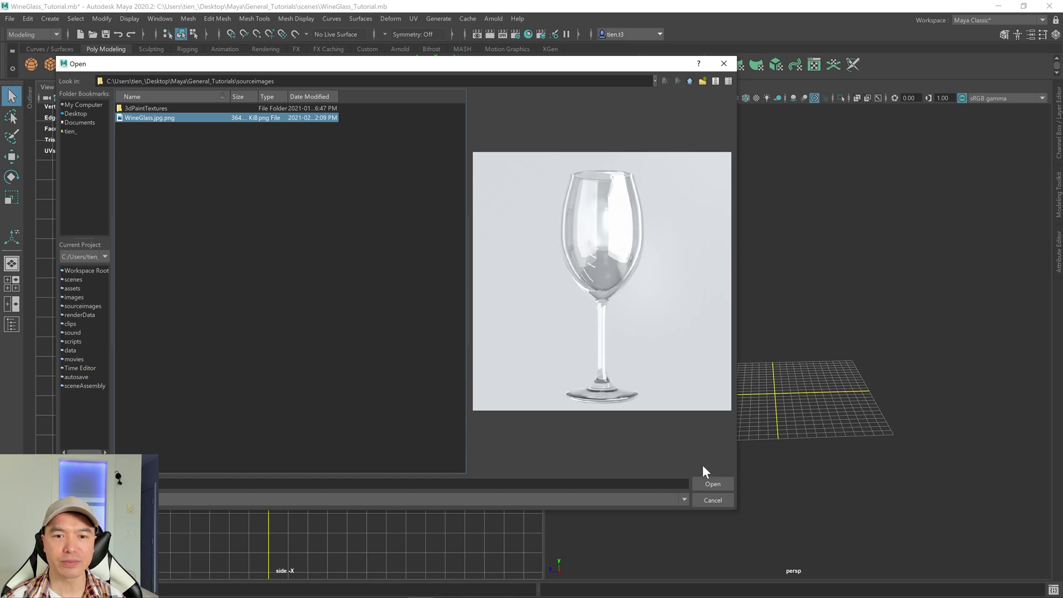
click(713, 484)
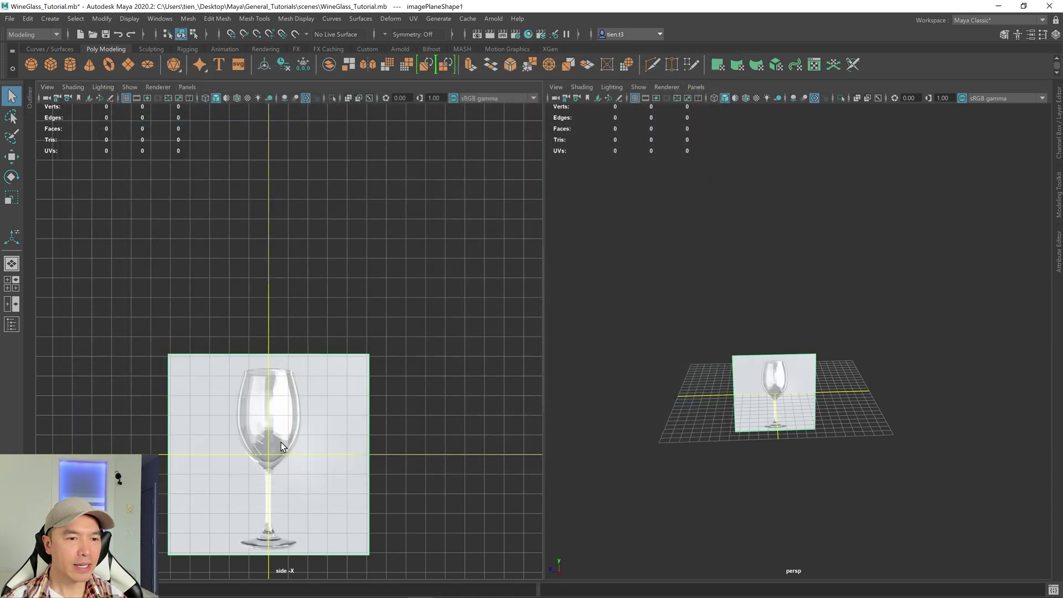
- Raise the image plane so the glass base sits above the grid's ground line
key(w)
drag(268, 397, 280, 308)
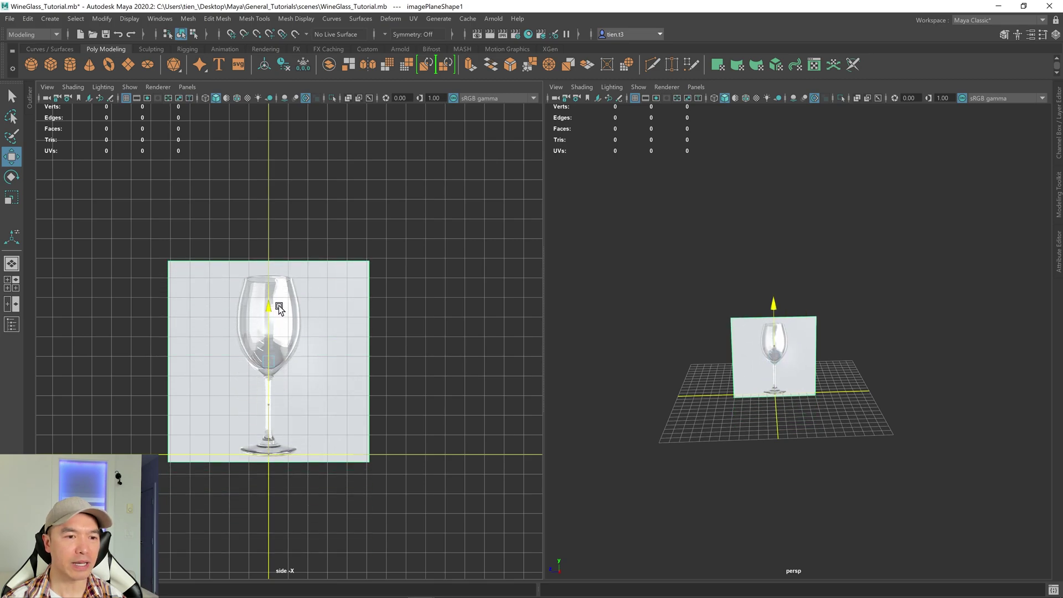
alt+middle_drag(344, 527, 352, 463)
scroll(351, 464, up, 3)
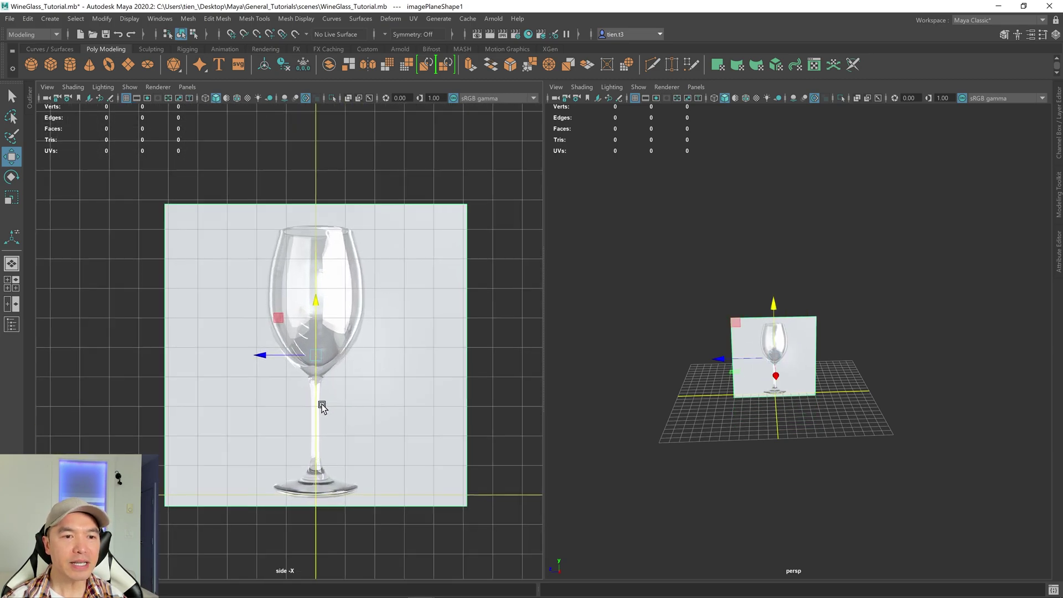
scroll(368, 394, up, 3)
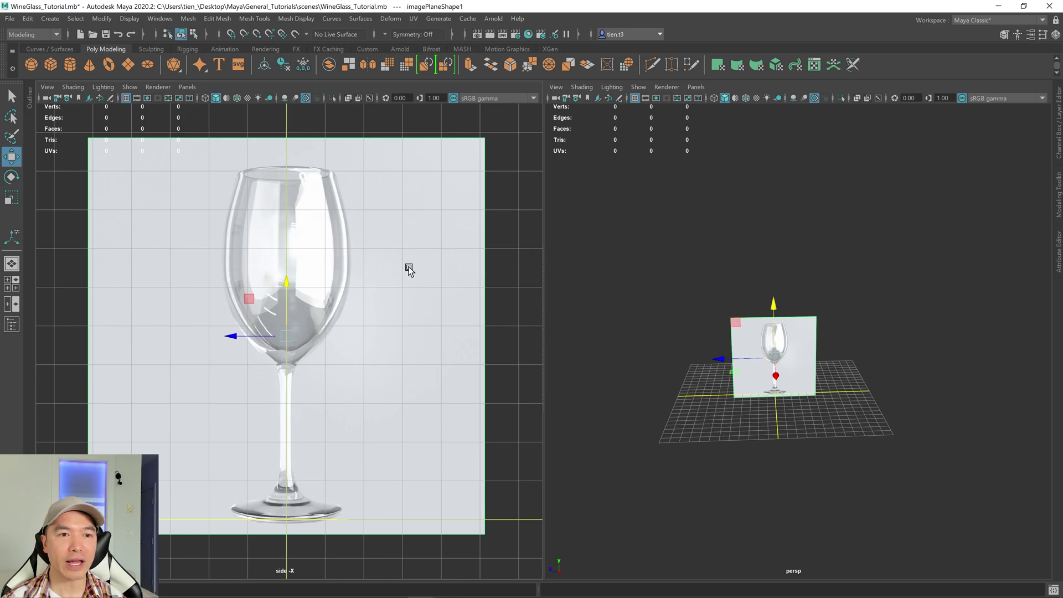
- Set the image plane's Alpha Gain to 0.621 and Display to 'looking through camera', then deselect
click(1059, 268)
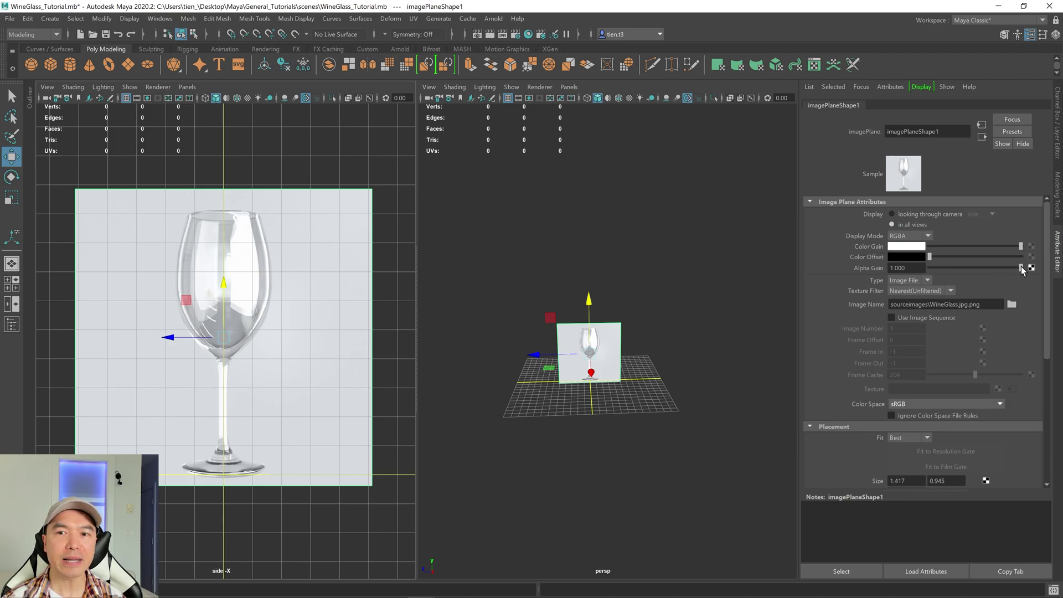
drag(1015, 268, 986, 269)
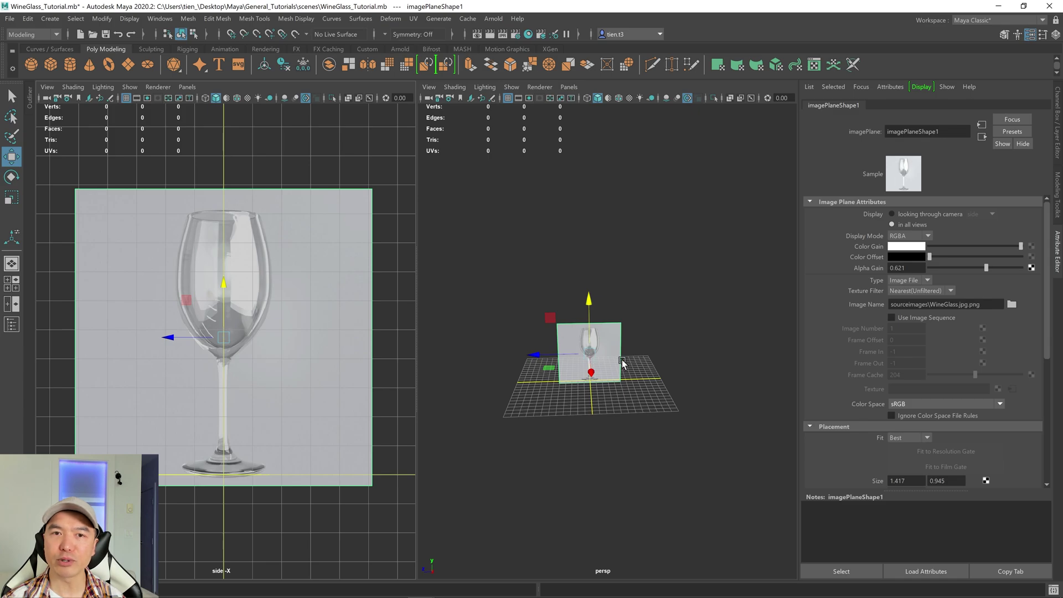
scroll(623, 363, up, 3)
alt+drag(625, 361, 598, 367)
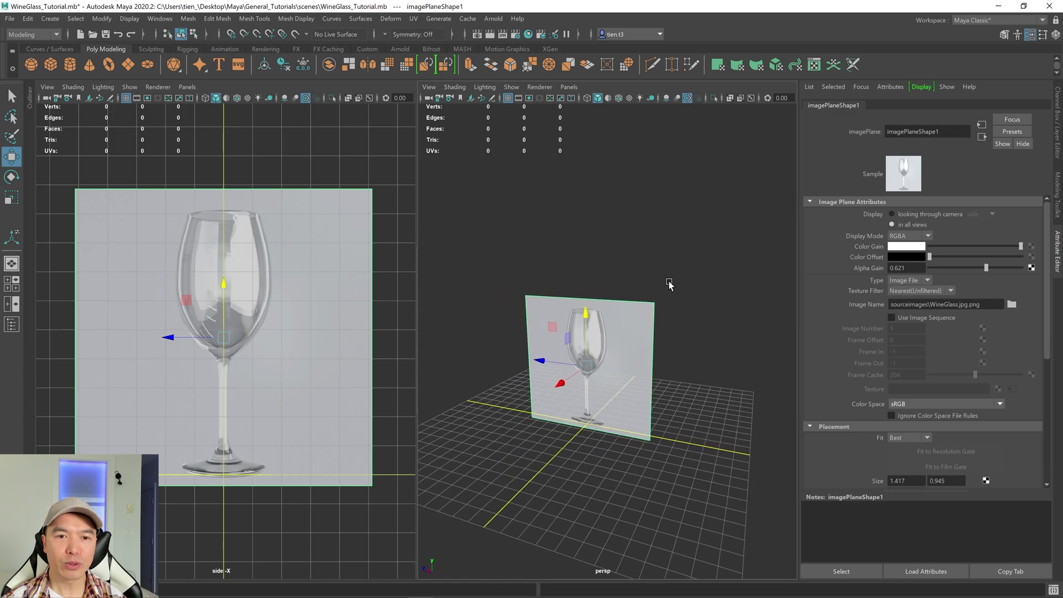
click(892, 215)
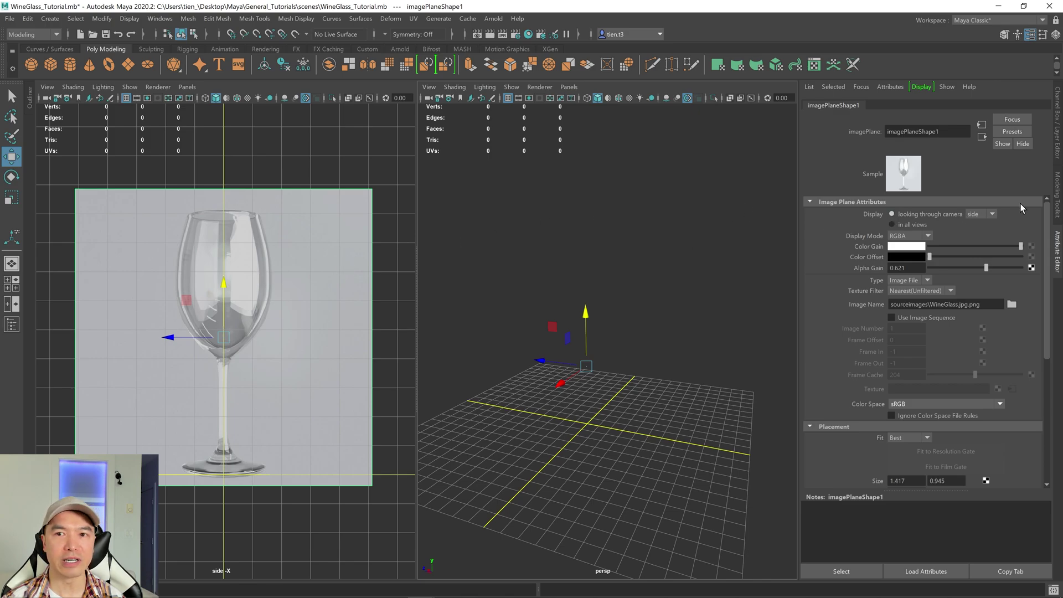
click(666, 255)
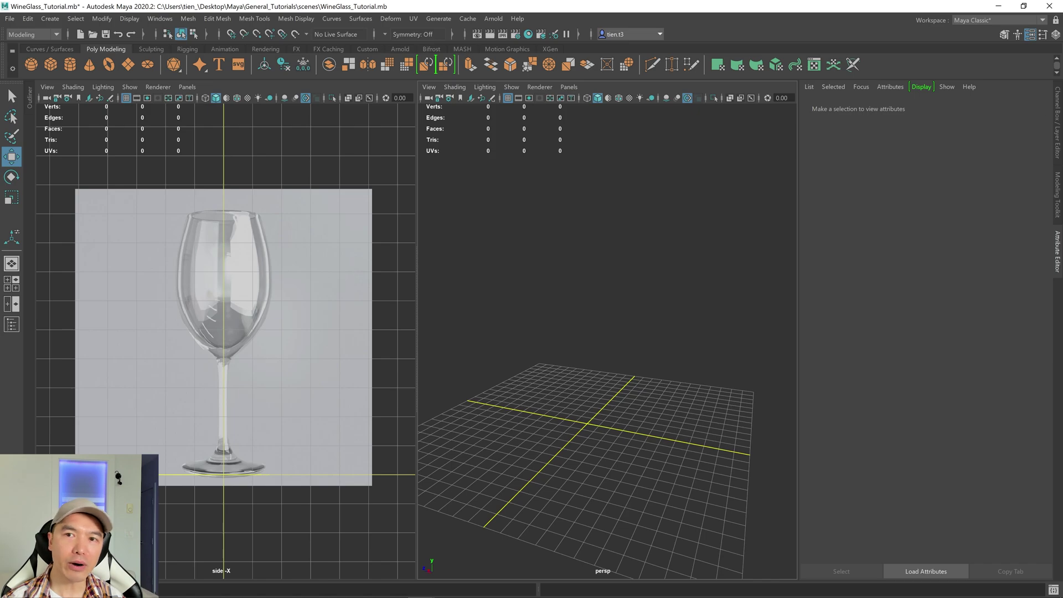
- Put the image plane on a new display layer named WineGlass_Layer in reference mode
click(1060, 116)
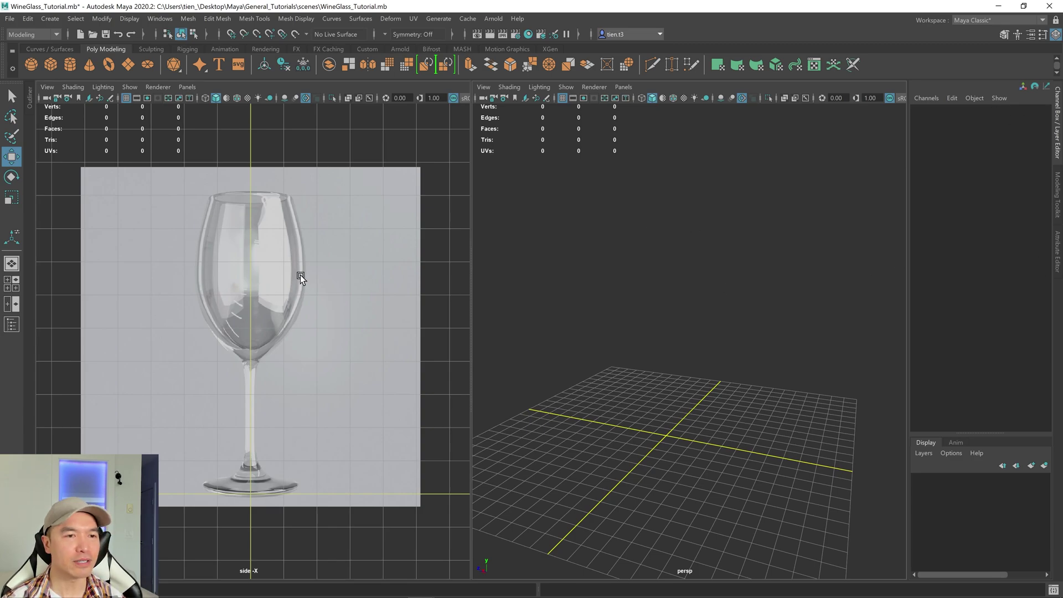
click(348, 323)
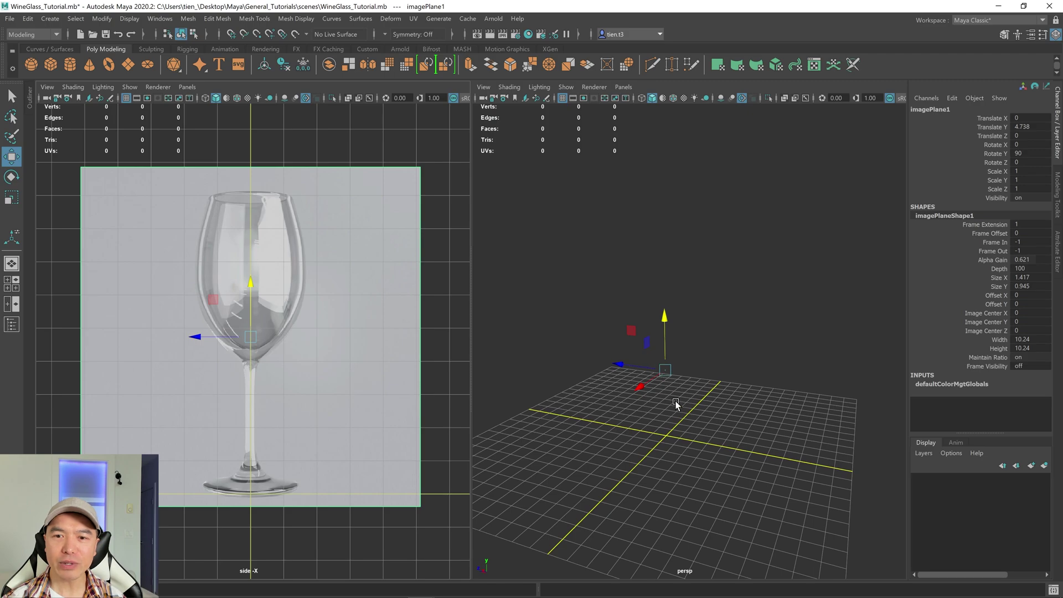
click(1045, 468)
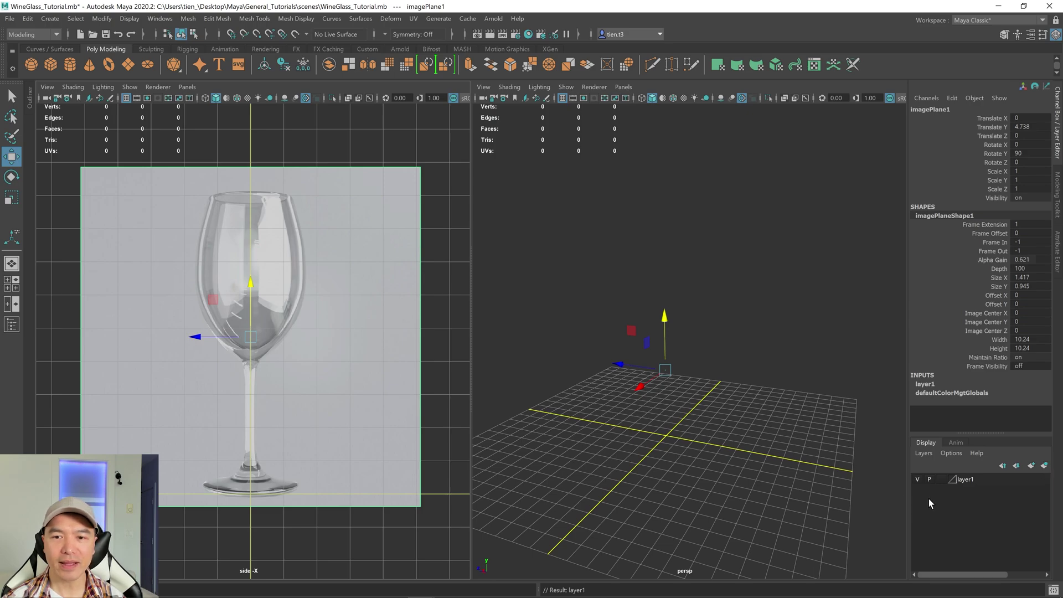
double_click(969, 481)
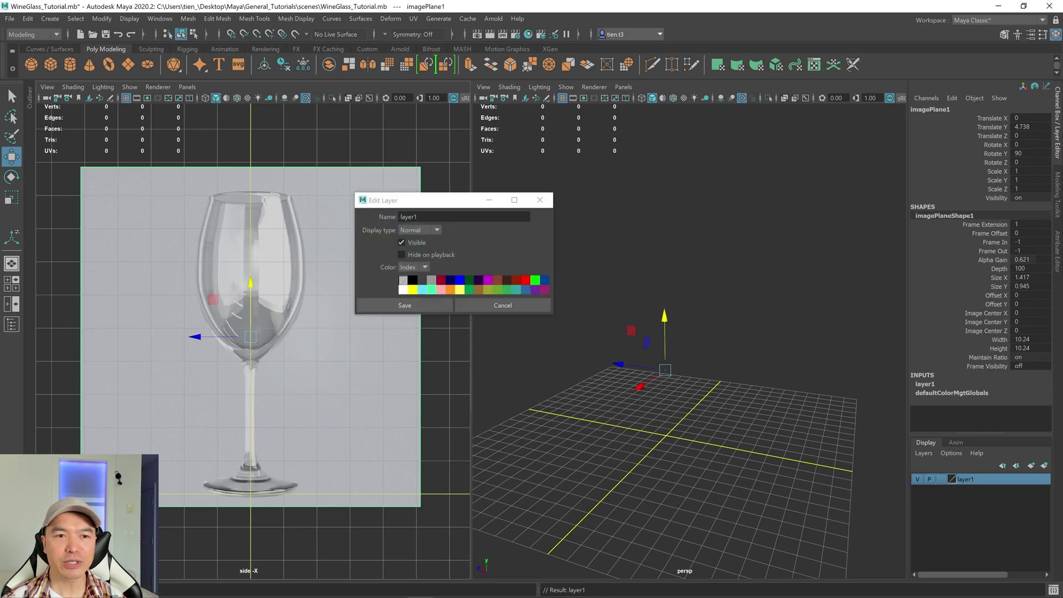
text(WineGlass_L)
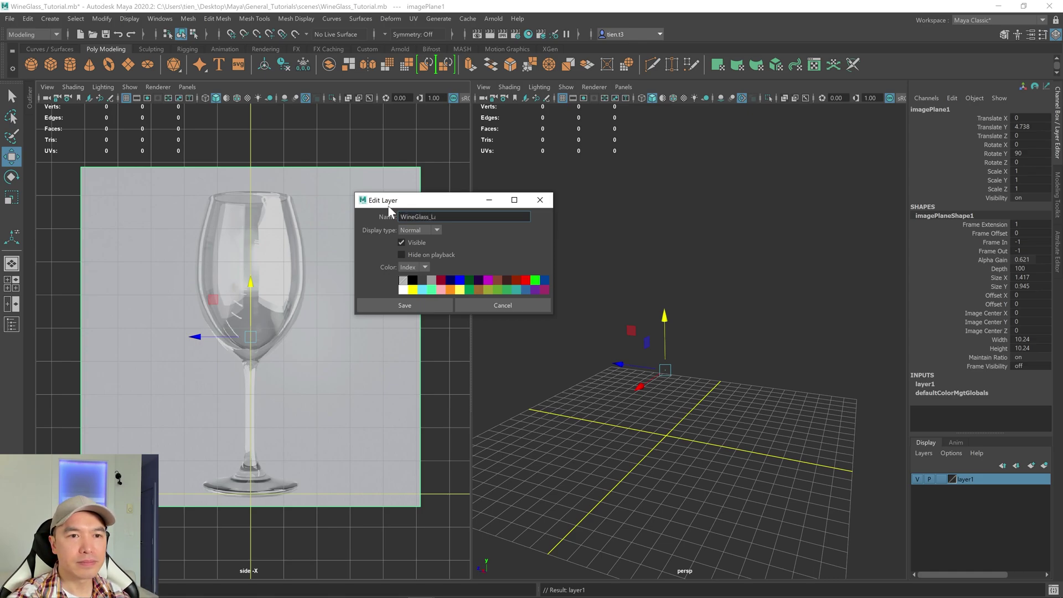
key(Return)
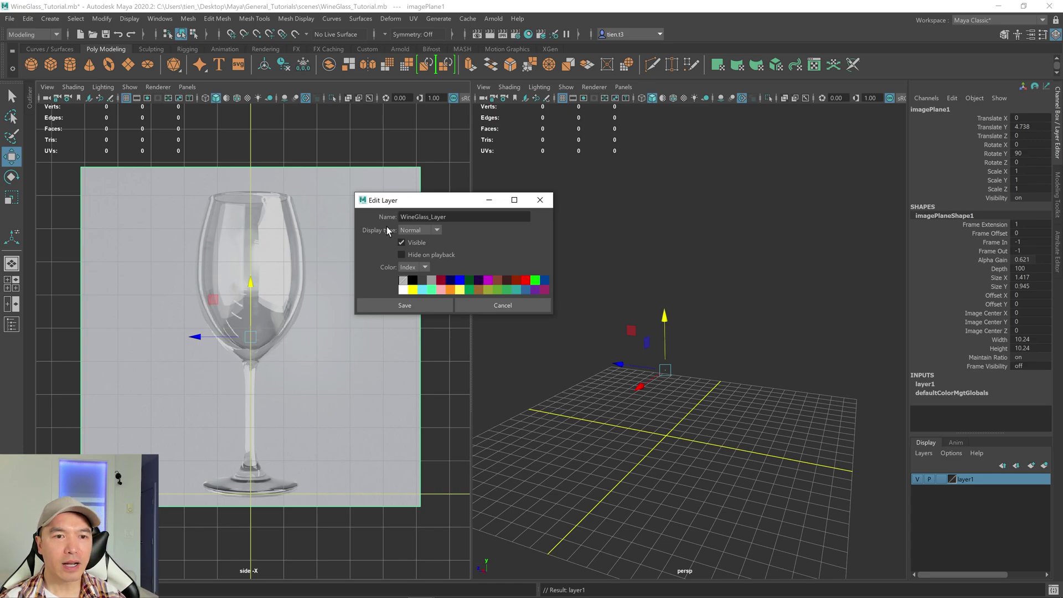
click(404, 306)
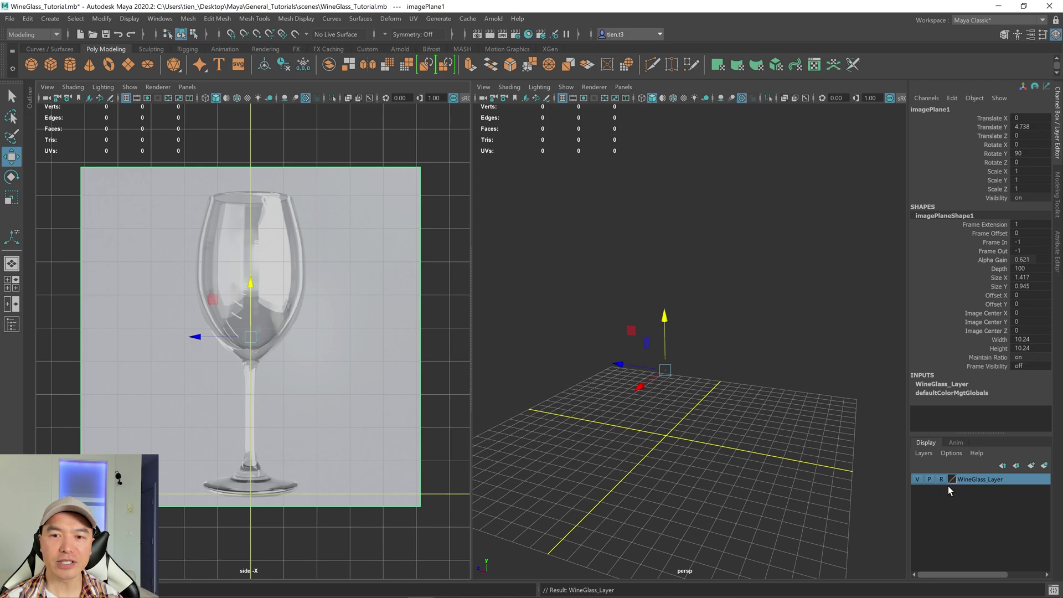
click(373, 173)
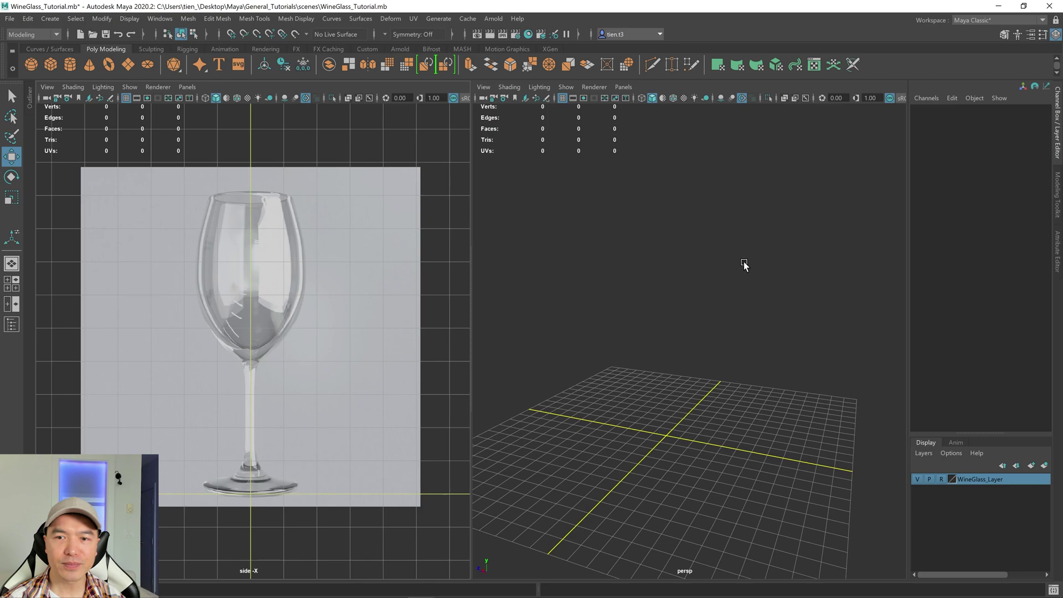
- Hide the channel panel and maximize the side view, zoomed on the wine glass
click(1058, 131)
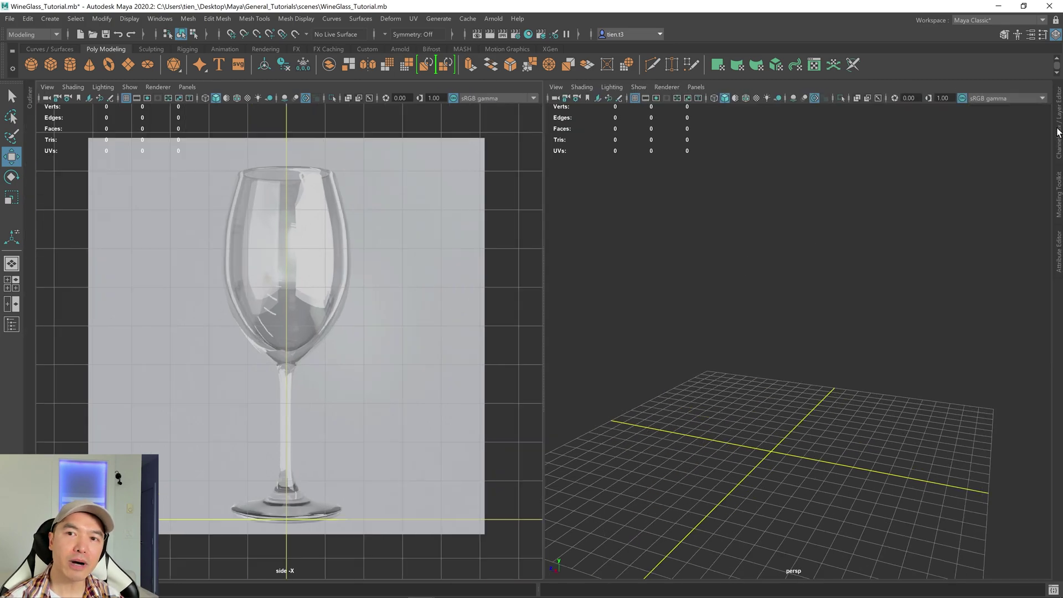
key(space)
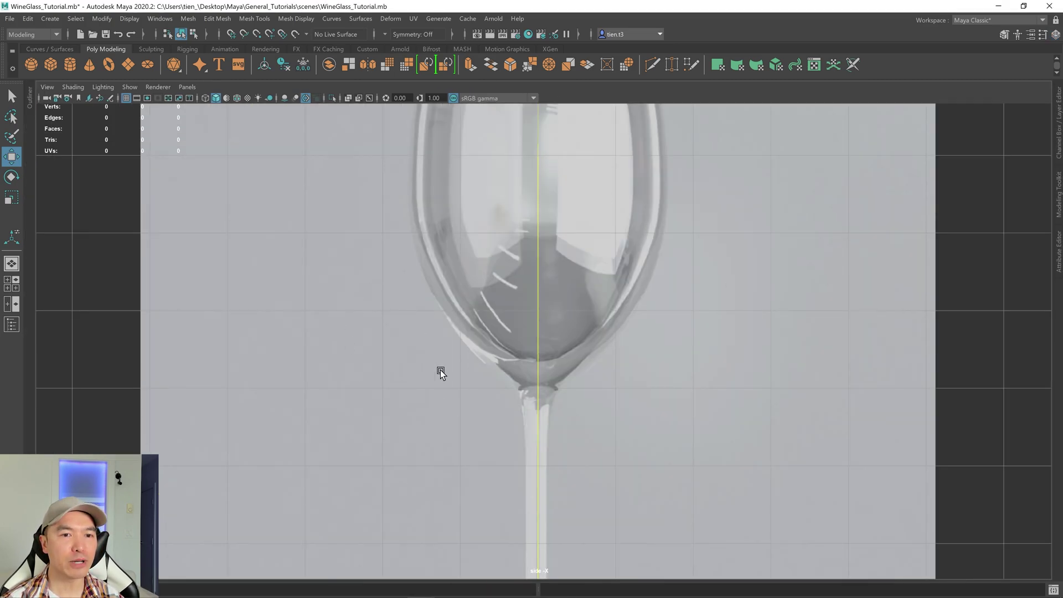
scroll(482, 339, down, 4)
scroll(509, 346, up, 1)
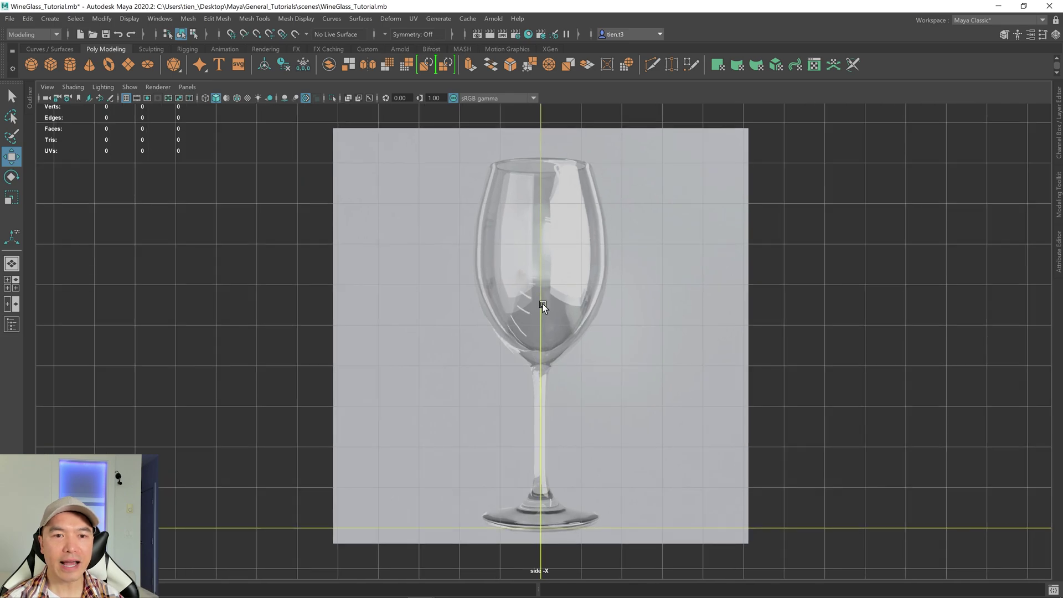
scroll(543, 304, up, 1)
scroll(543, 304, up, 1)
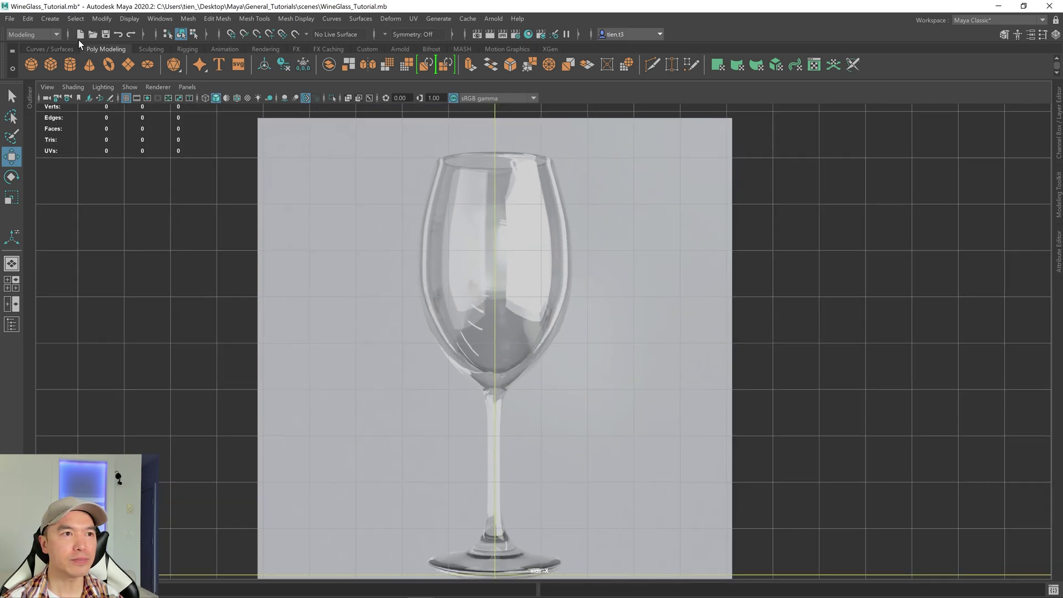
- Activate the CV Curve Tool from Create > Curve Tools and frame the glass bowl
click(49, 20)
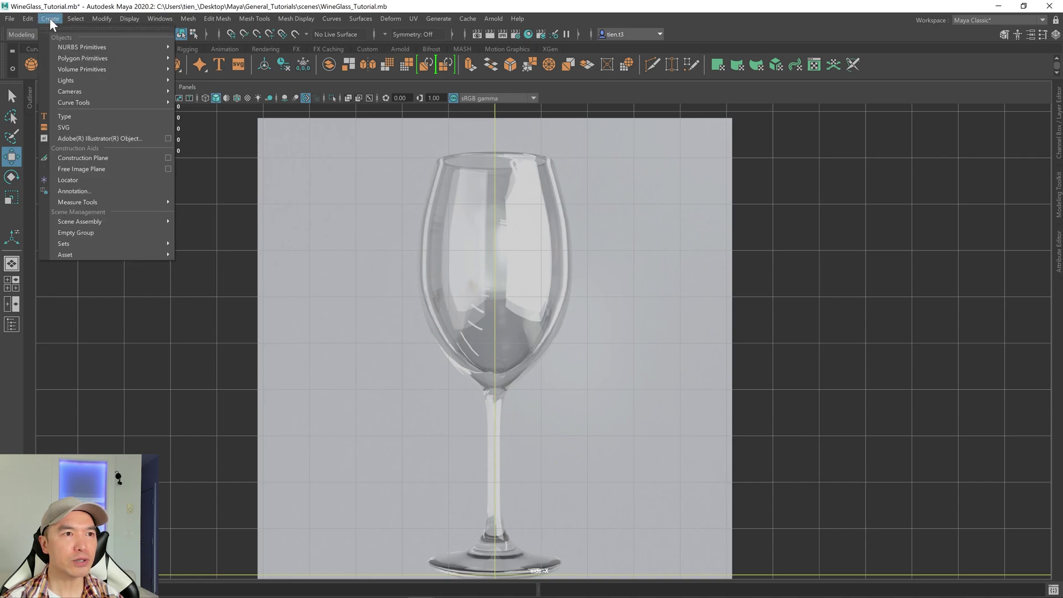
mouse_move(81, 105)
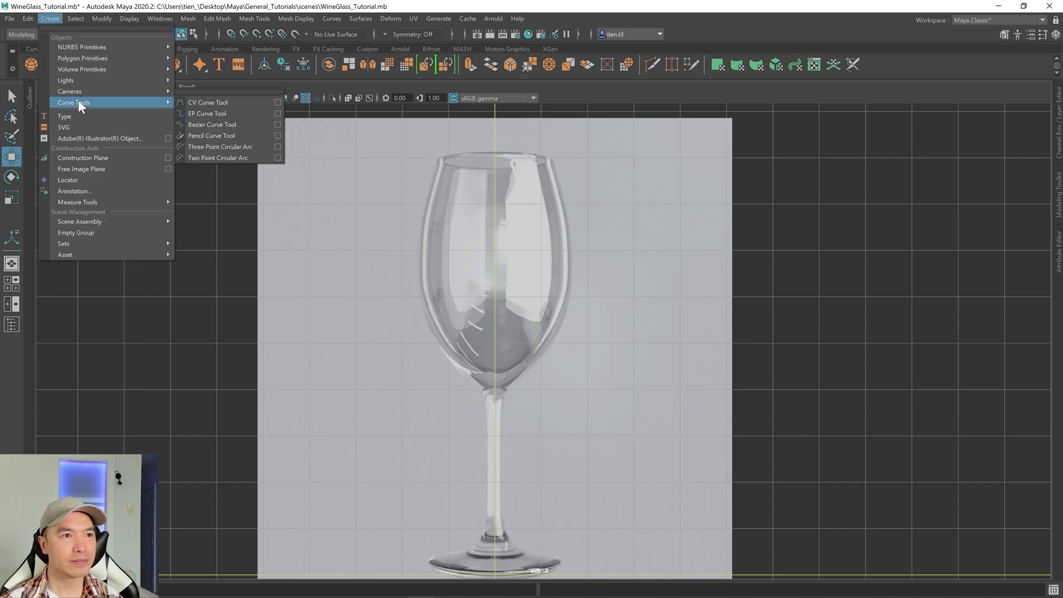
click(233, 105)
scroll(542, 310, up, 3)
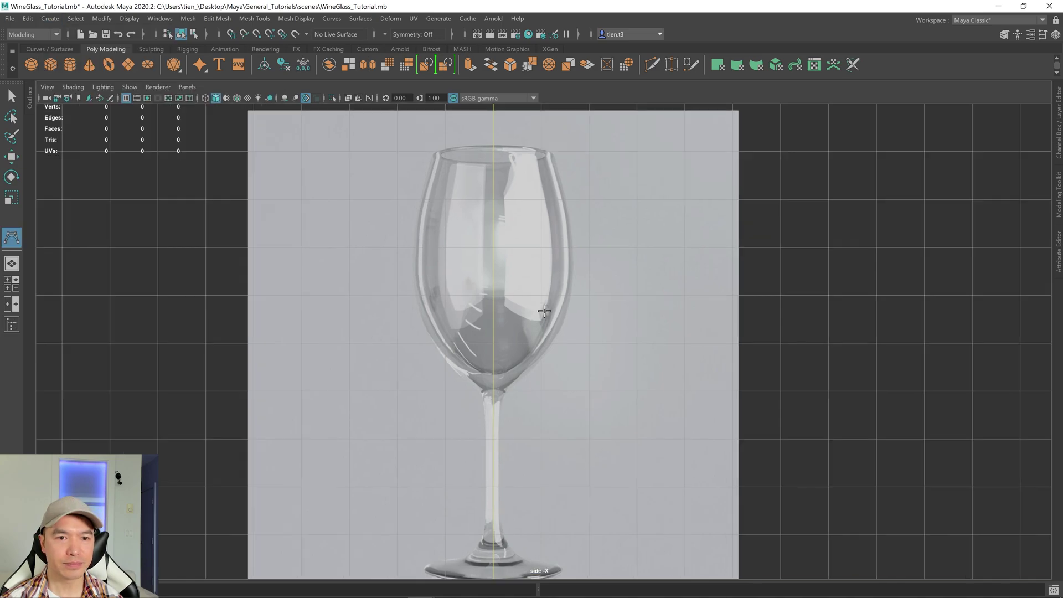
scroll(541, 315, up, 2)
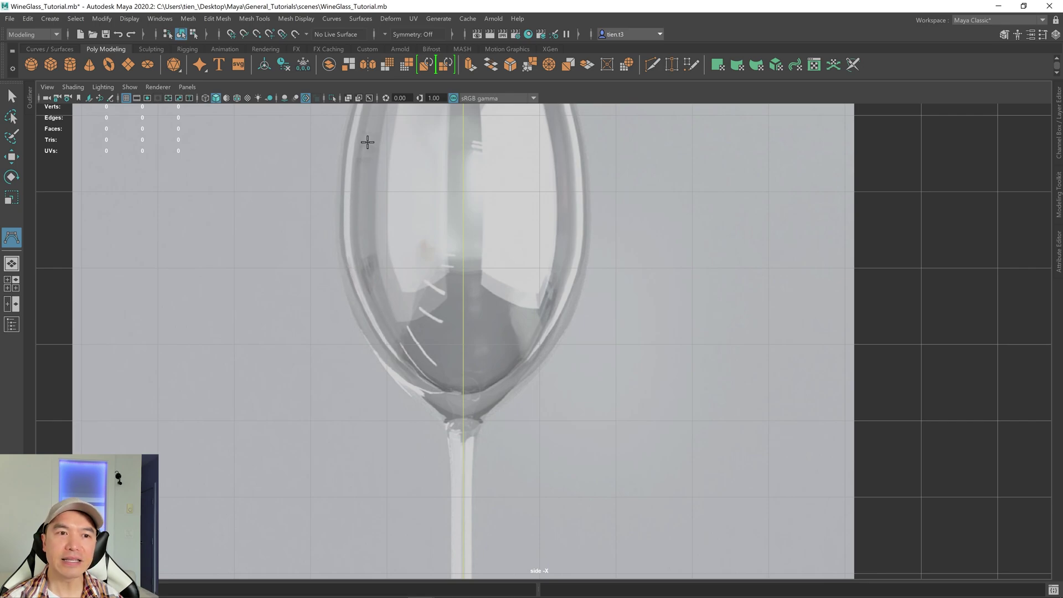
scroll(466, 349, down, 3)
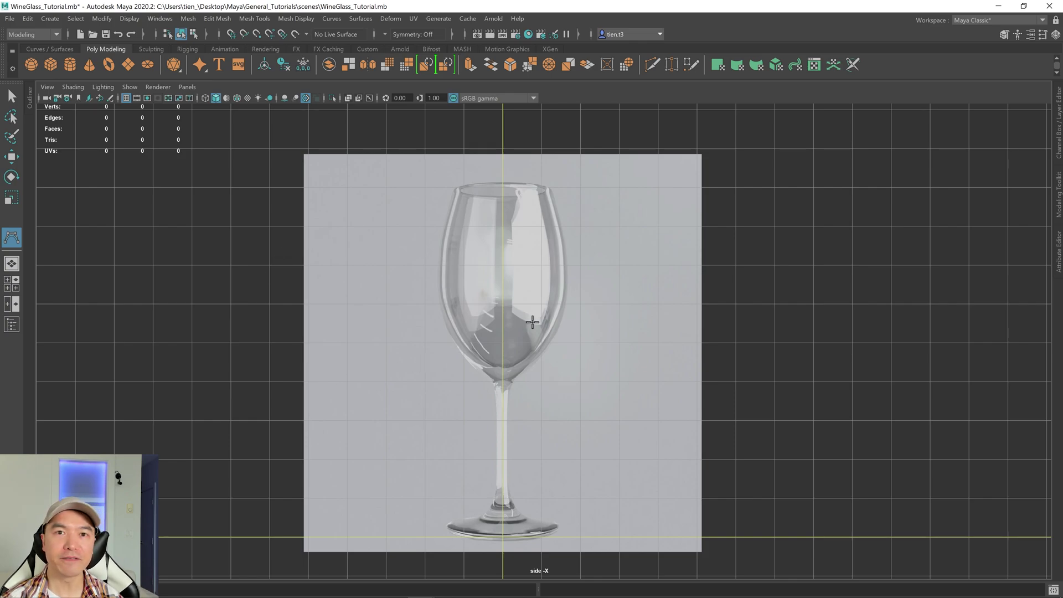
scroll(534, 316, up, 5)
- Place curve points from the bowl's centre bottom up the inner wall toward the rim
alt+middle_drag(451, 305, 579, 320)
click(595, 334)
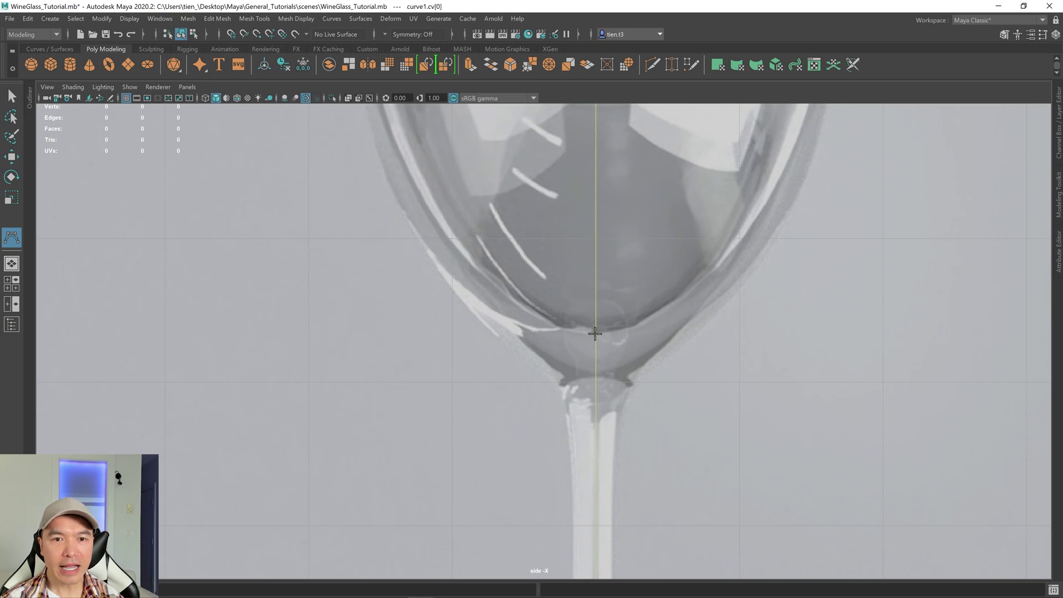
click(556, 330)
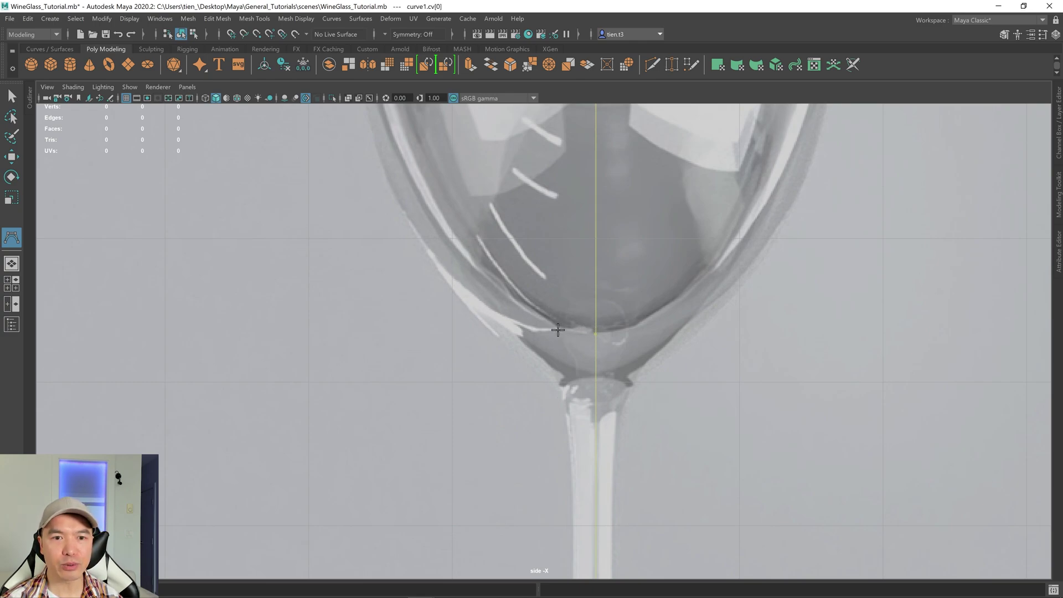
click(500, 289)
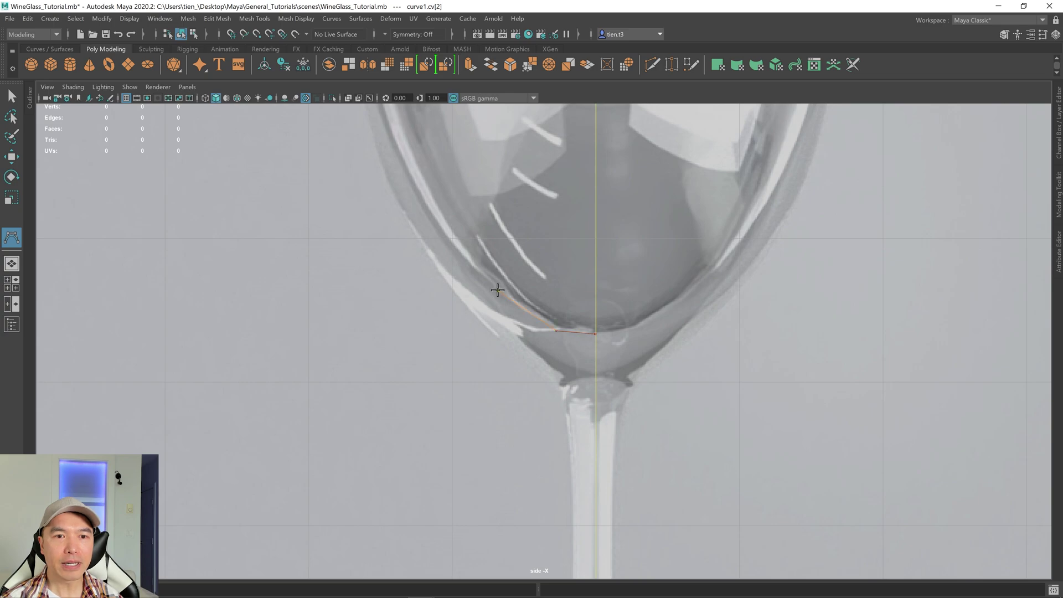
click(435, 201)
alt+middle_drag(435, 202, 523, 396)
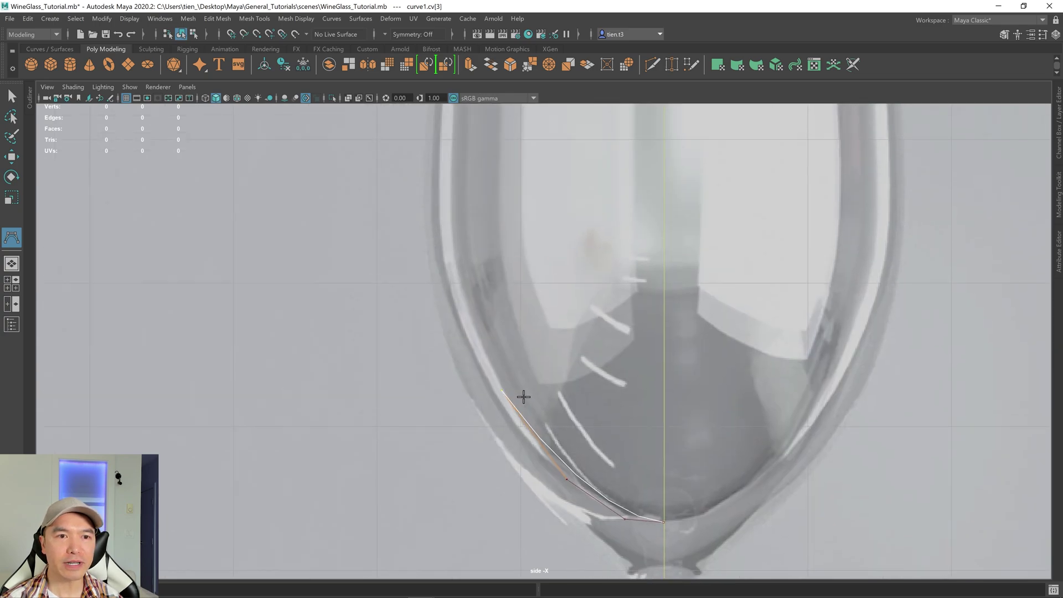
click(471, 335)
alt+middle_drag(495, 259, 494, 403)
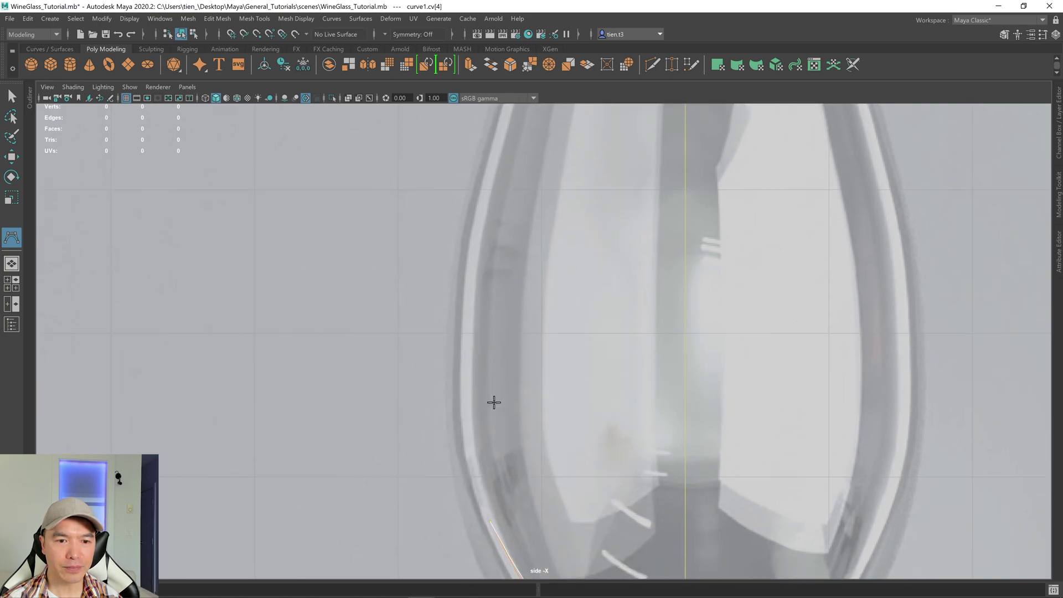
click(471, 378)
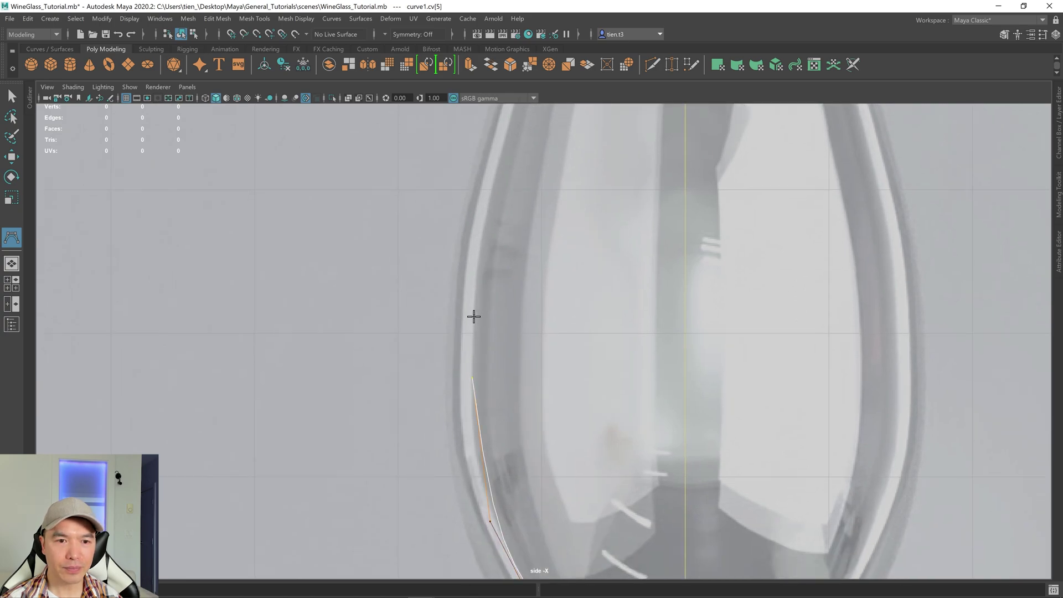
click(480, 247)
alt+middle_drag(536, 244, 531, 467)
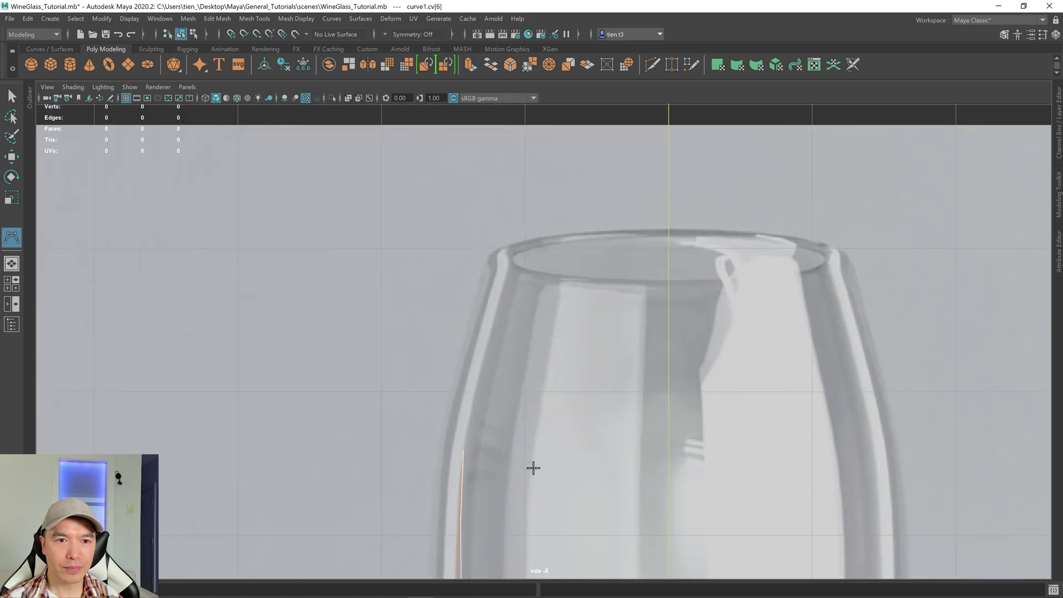
click(487, 345)
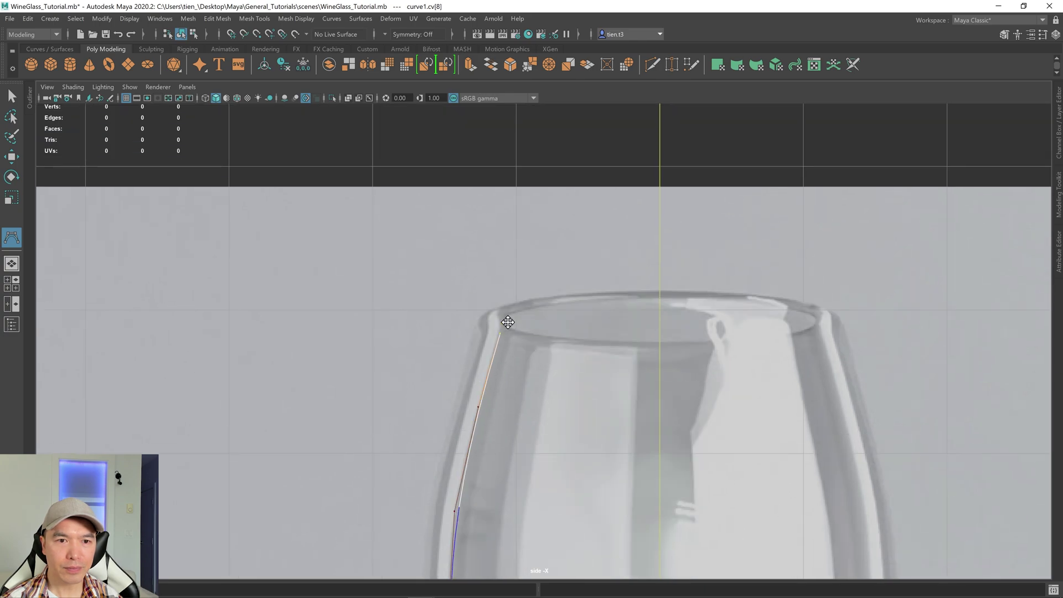
- Carry the curve over the rim and down the bowl's outer wall
click(489, 326)
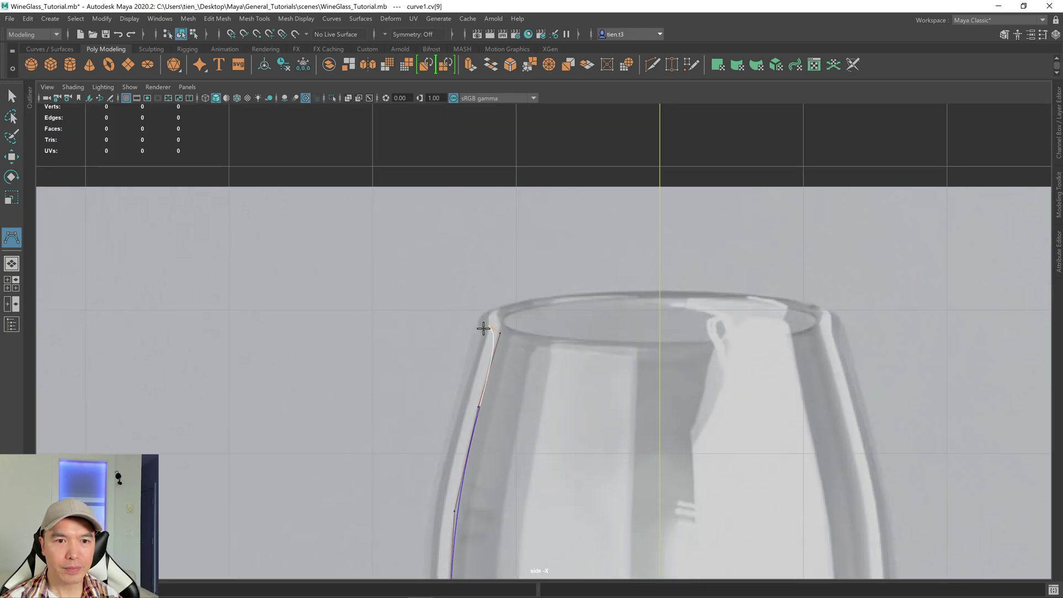
click(476, 327)
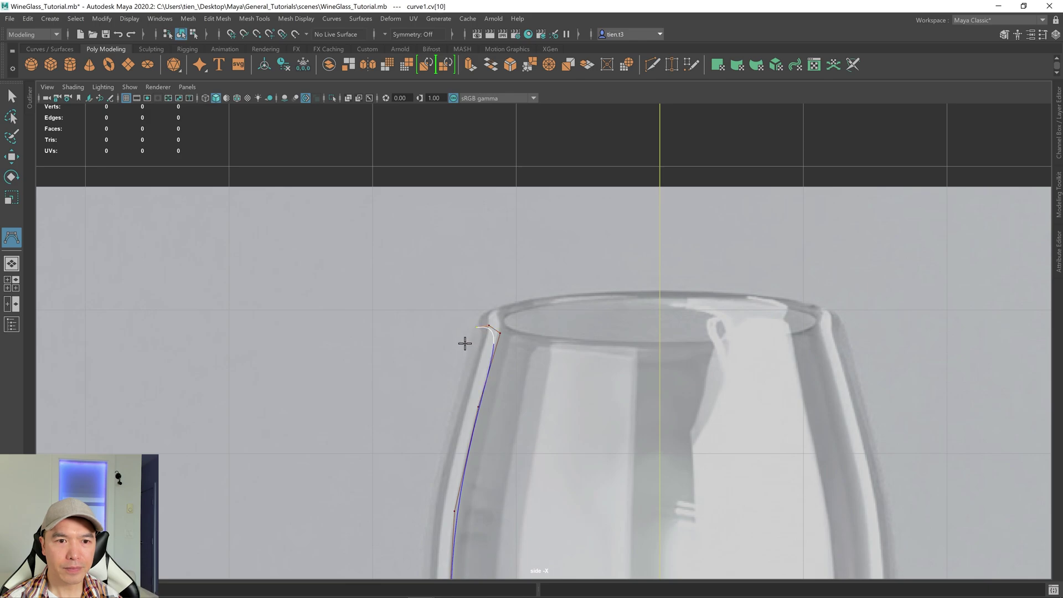
click(454, 397)
alt+middle_drag(455, 398, 477, 268)
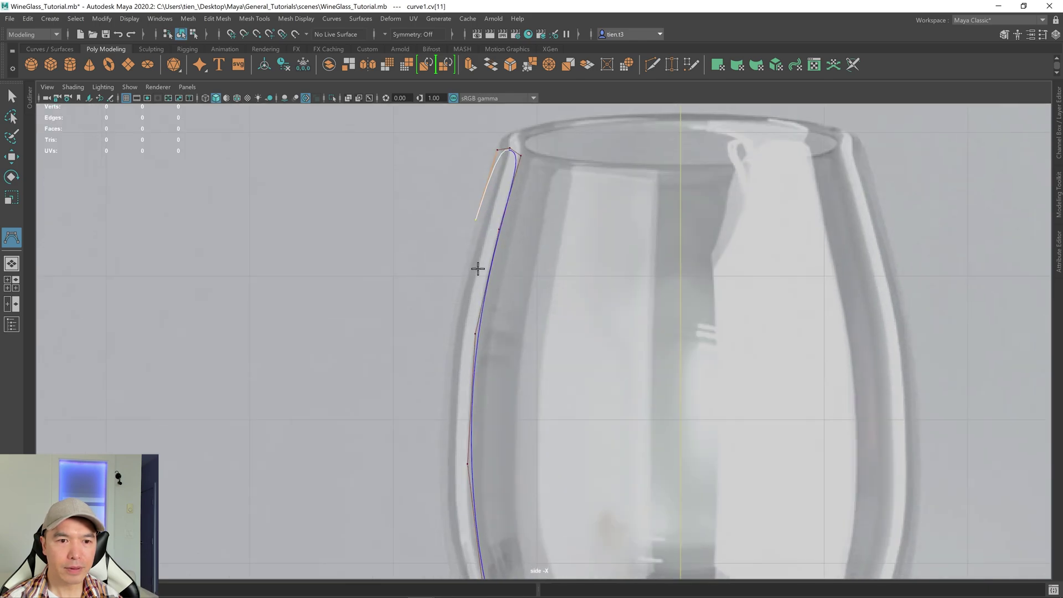
click(453, 324)
alt+middle_drag(451, 321, 467, 285)
click(457, 347)
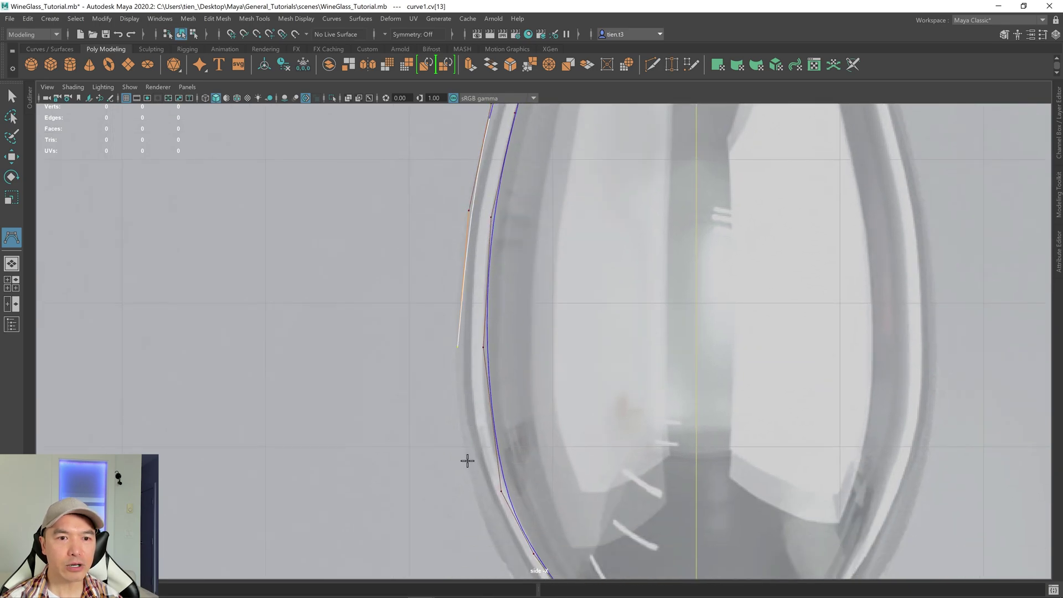
click(476, 492)
alt+middle_drag(476, 492, 478, 362)
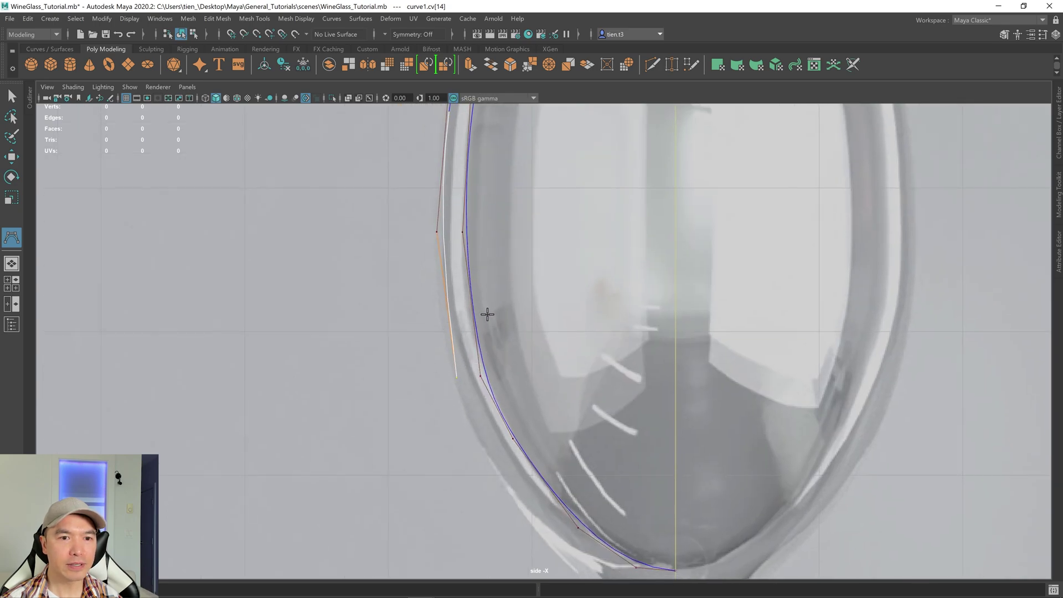
- Remove a misplaced point, then continue around the bowl base and down the stem
key(BackSpace)
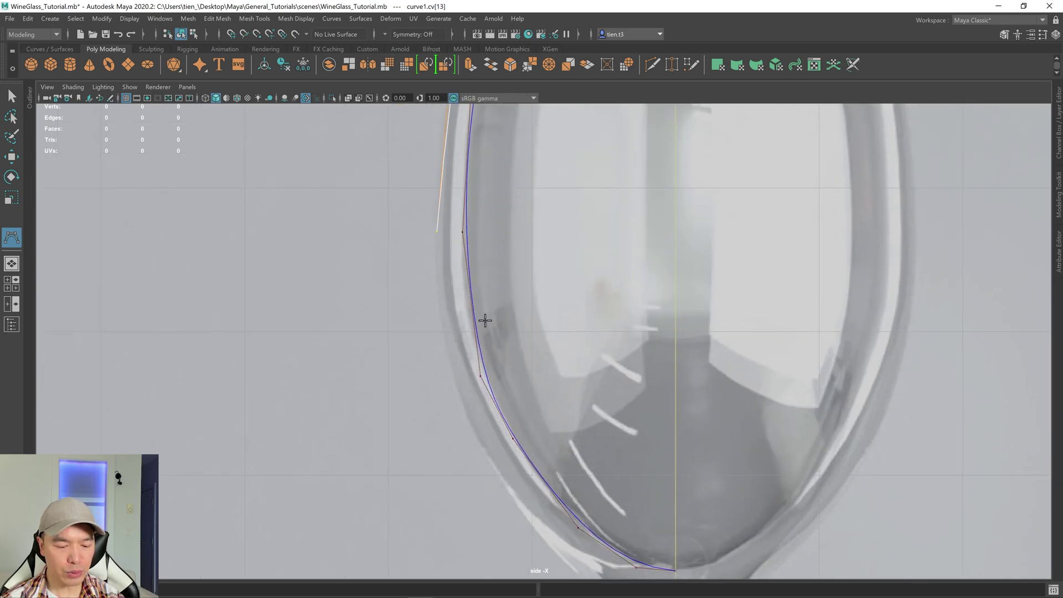
click(440, 327)
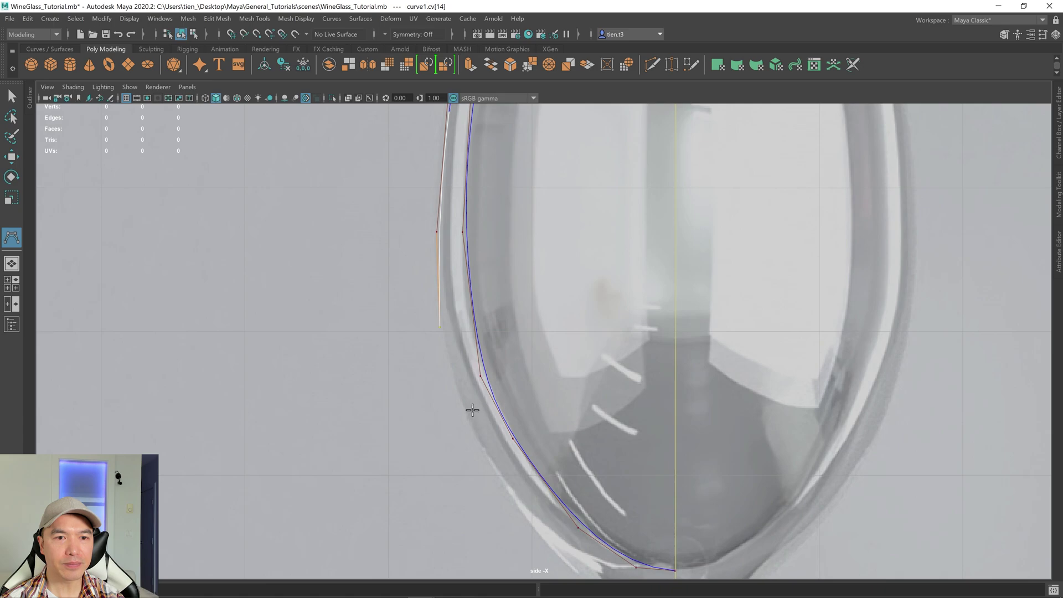
click(470, 427)
click(512, 493)
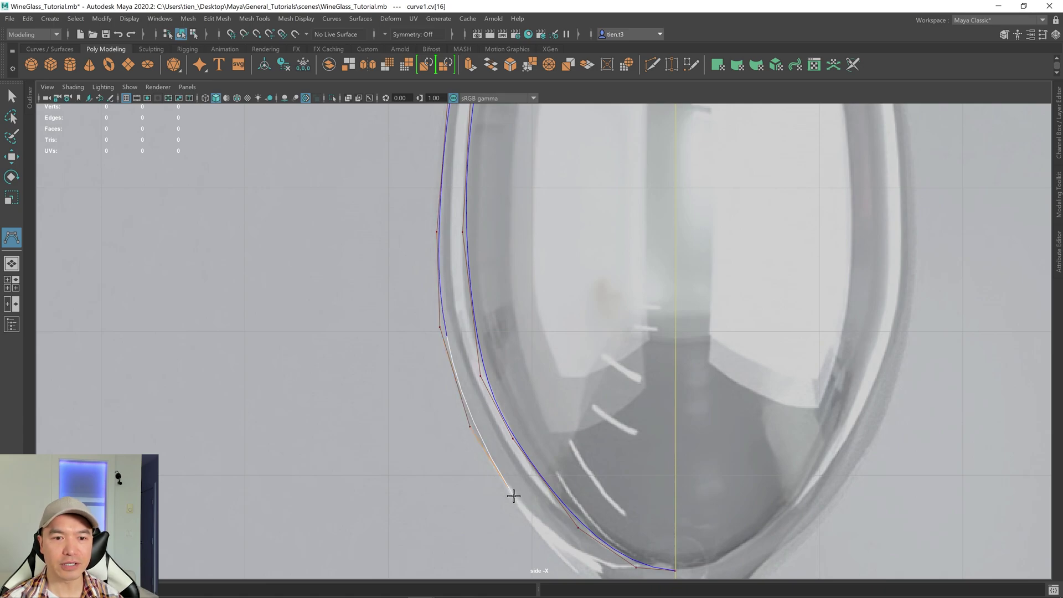
alt+middle_drag(574, 523, 545, 398)
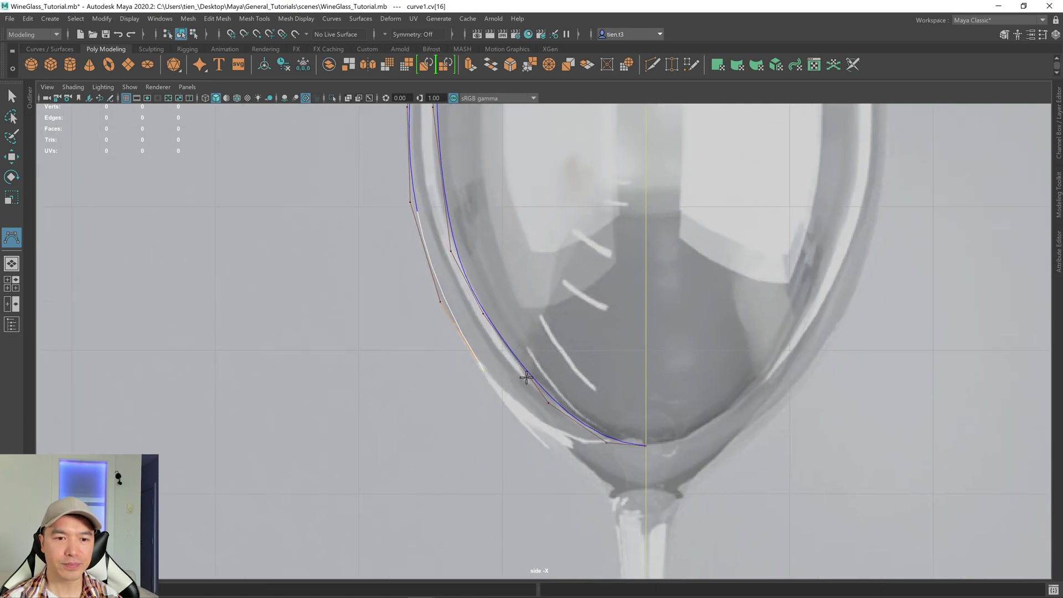
click(526, 427)
click(578, 475)
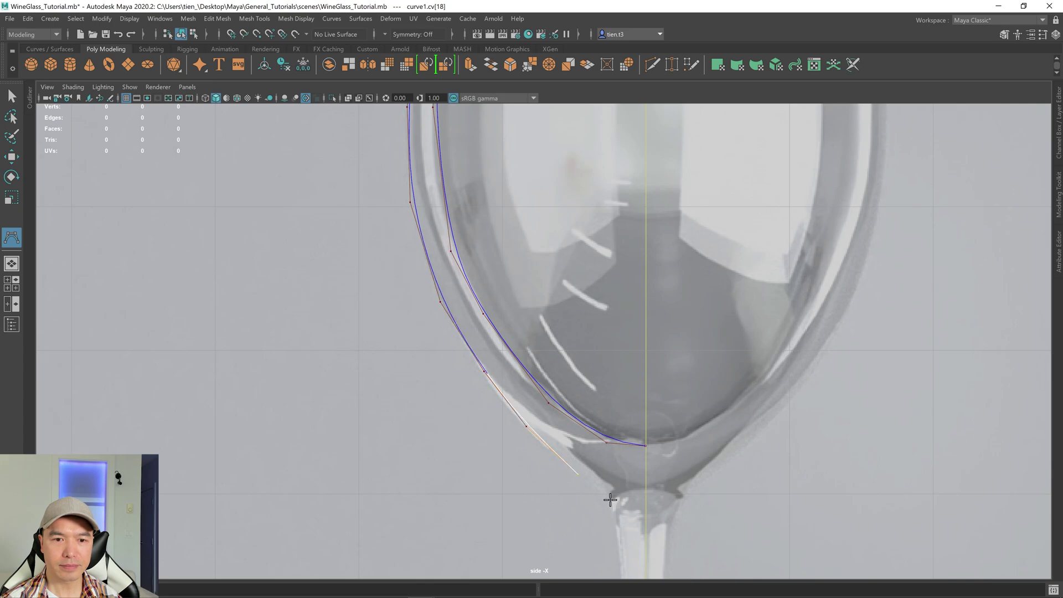
alt+middle_drag(610, 500, 605, 289)
click(606, 289)
click(616, 336)
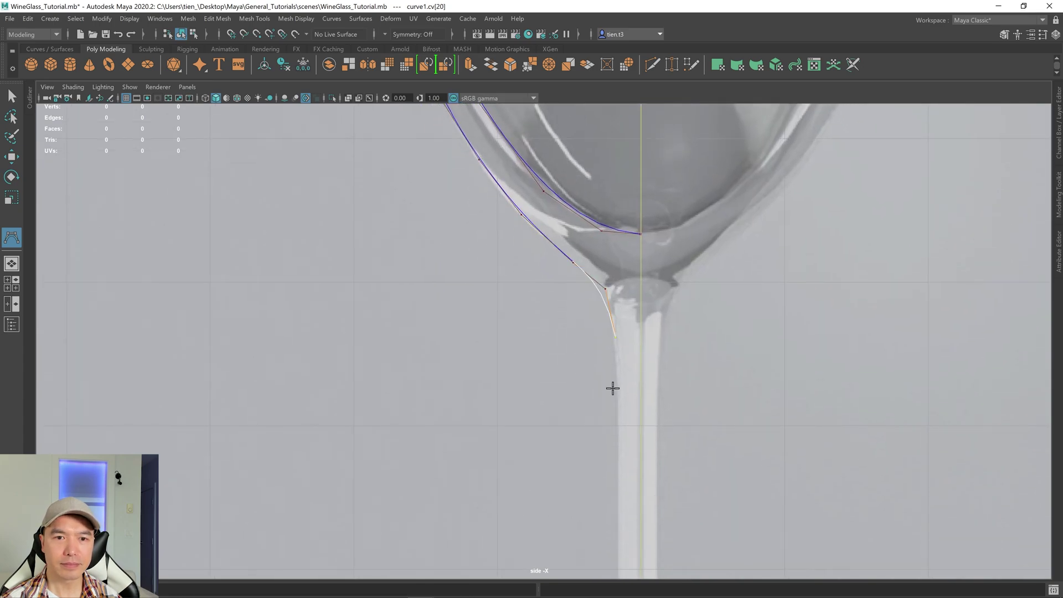
click(614, 390)
alt+middle_drag(642, 443, 599, 231)
- Extend the curve down the rest of the stem to its base
click(591, 254)
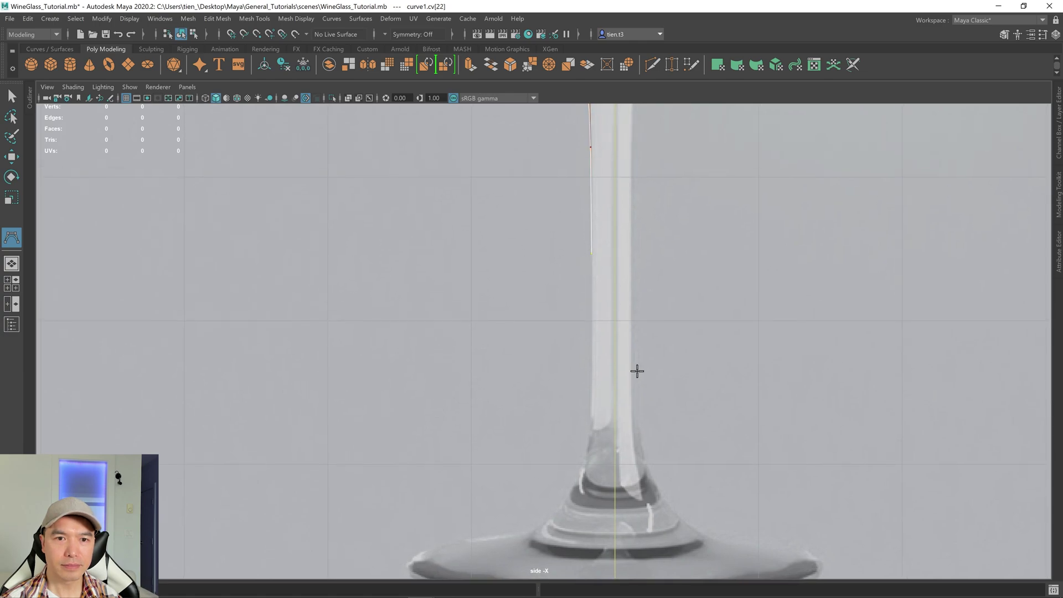
click(594, 422)
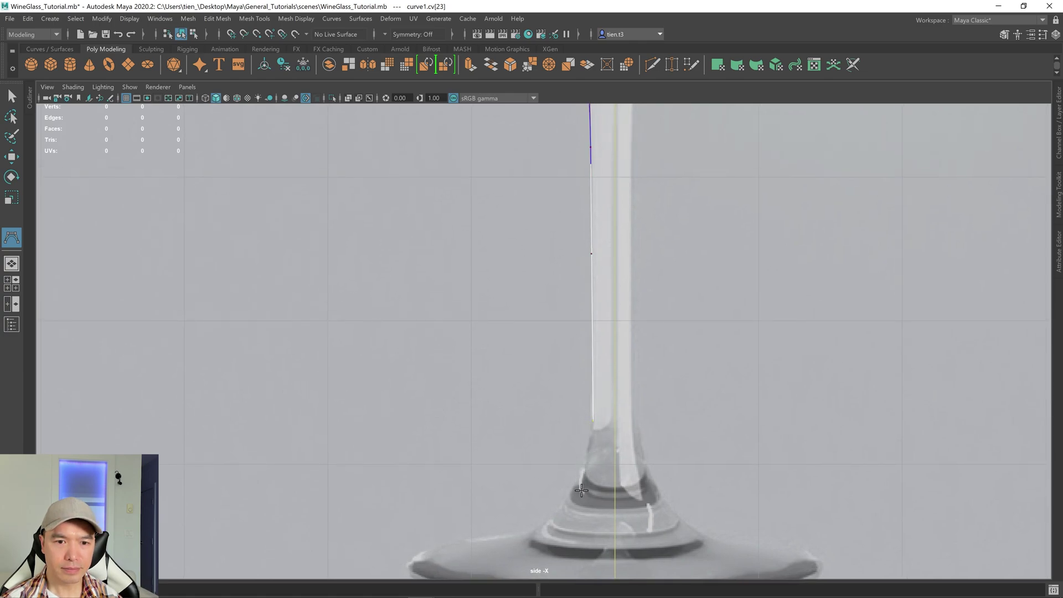
click(582, 490)
alt+middle_drag(596, 406, 570, 305)
scroll(625, 266, up, 1)
scroll(570, 304, up, 1)
- Trace across the foot, under its rim and along the bottom to the centre axis, finishing the curve
click(559, 305)
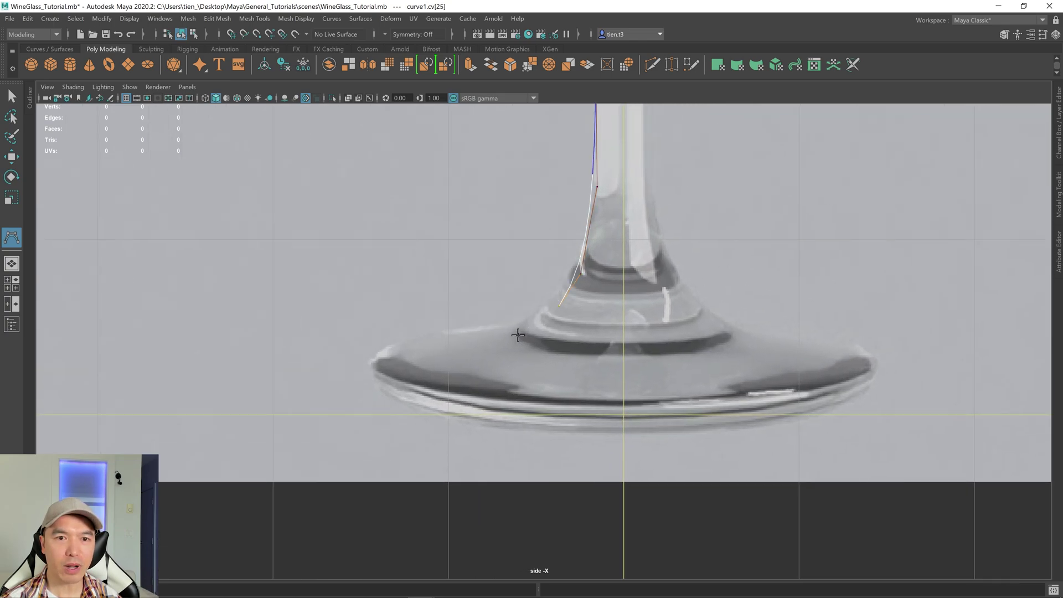
click(509, 337)
click(447, 355)
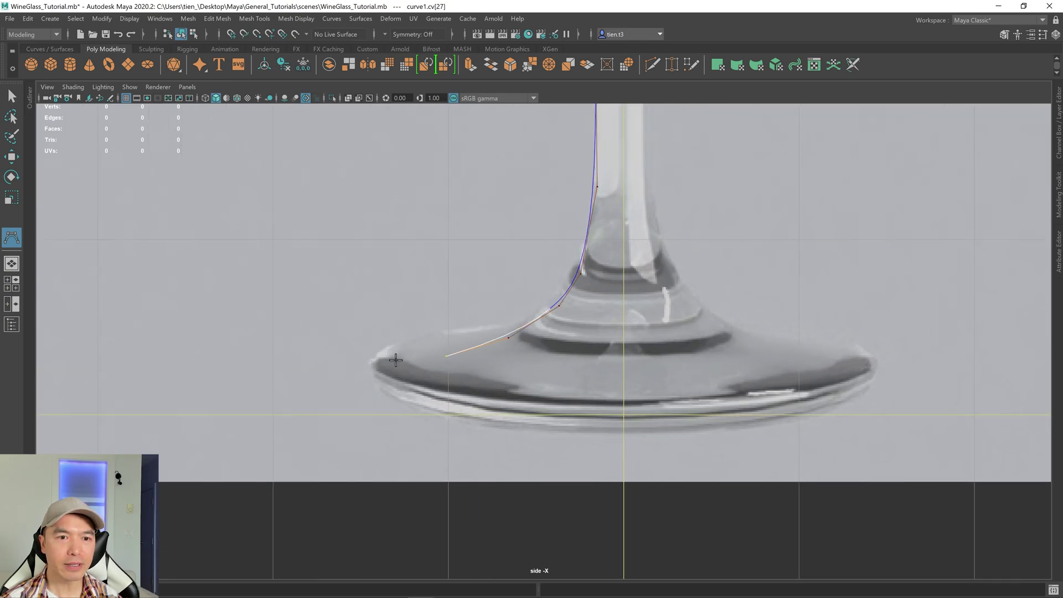
click(389, 370)
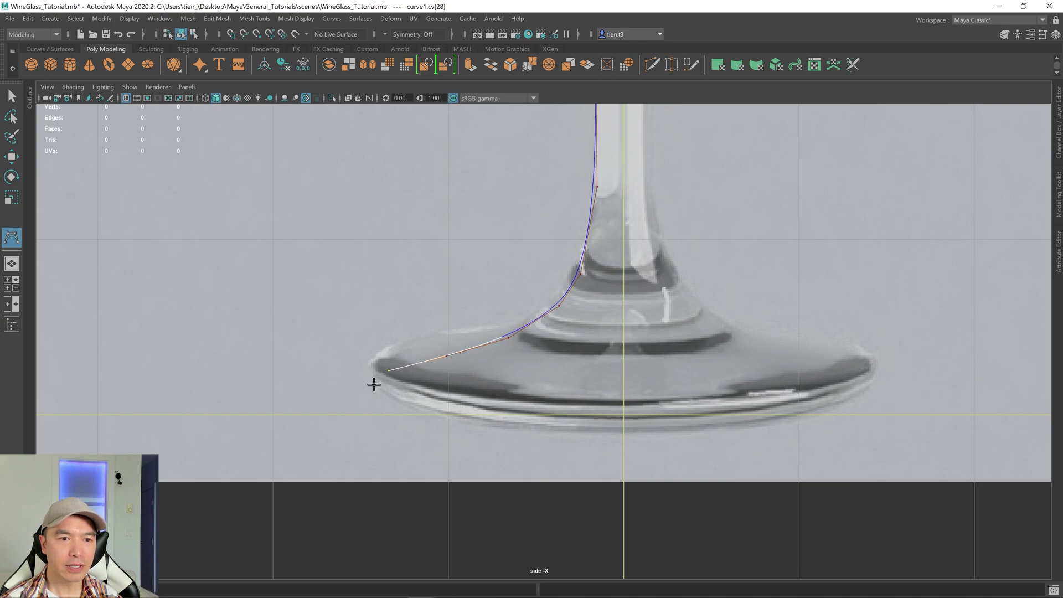
click(374, 384)
click(383, 400)
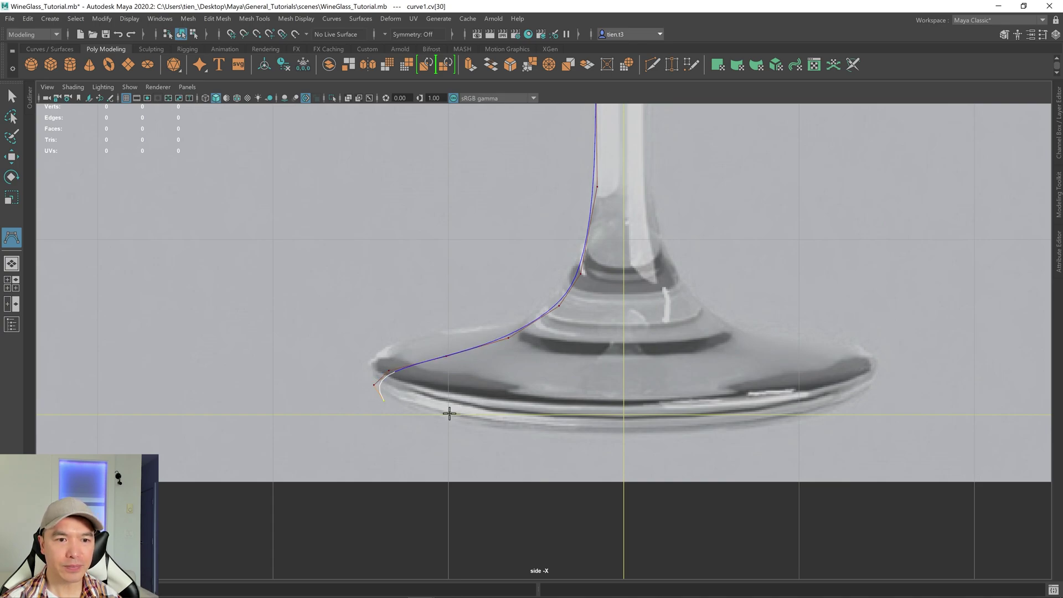
click(428, 412)
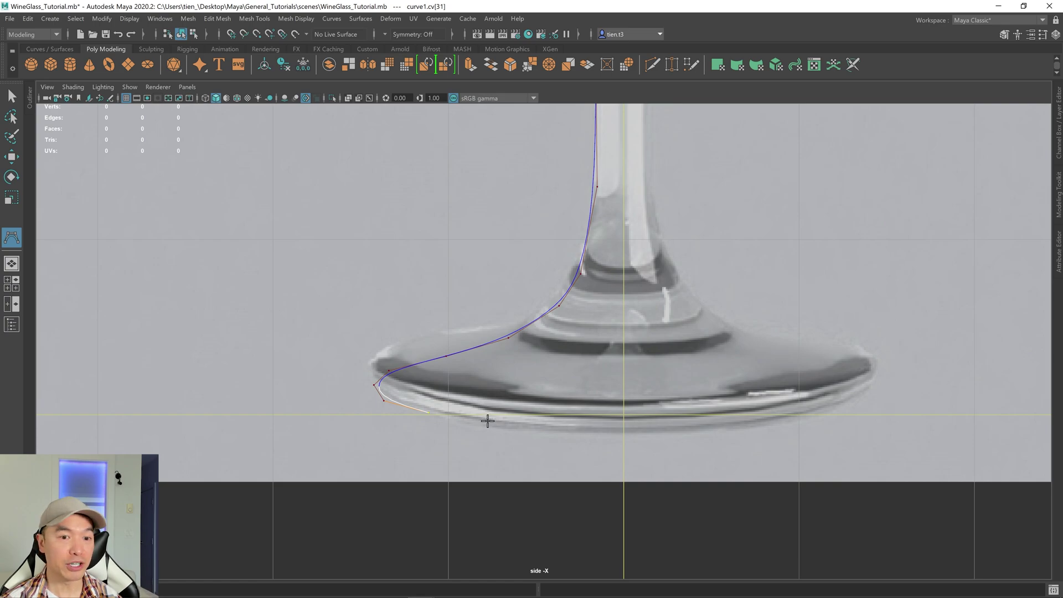
click(521, 420)
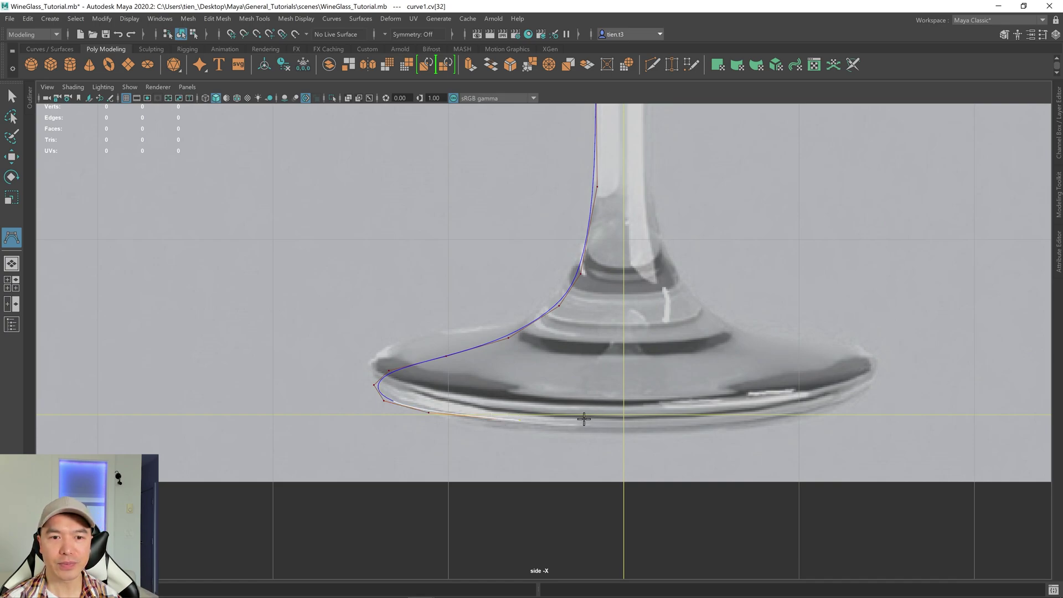
click(624, 420)
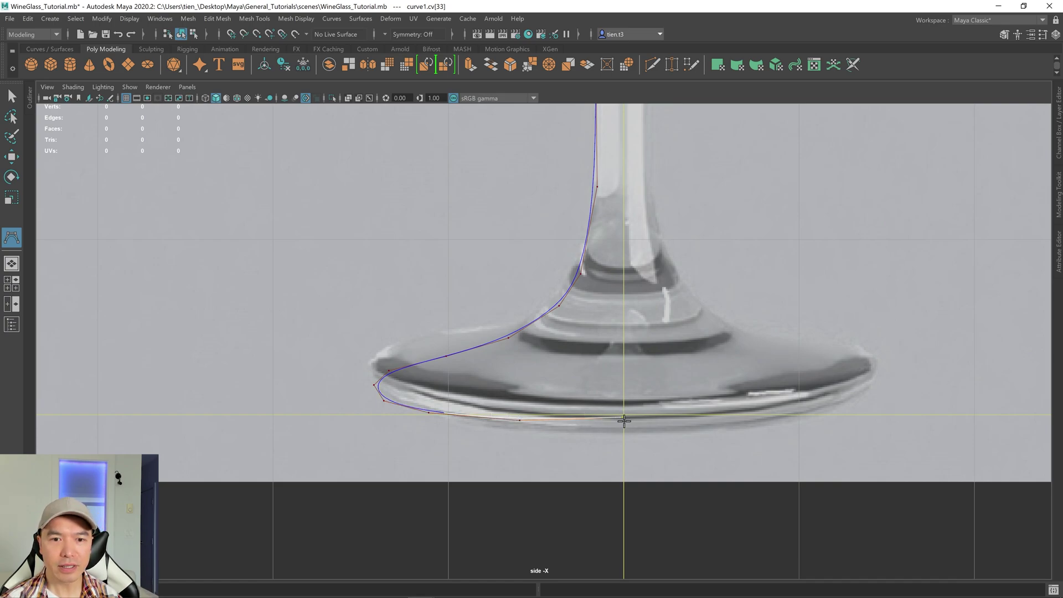
key(Return)
key(w)
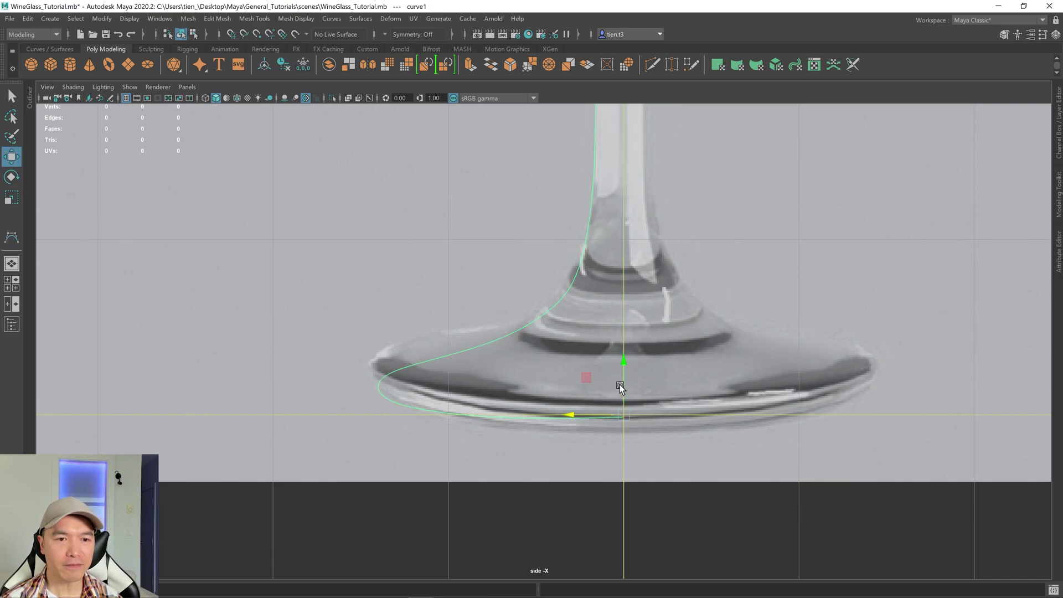
- Scale the last three base CVs flat in Y and nudge them up slightly
scroll(609, 383, up, 5)
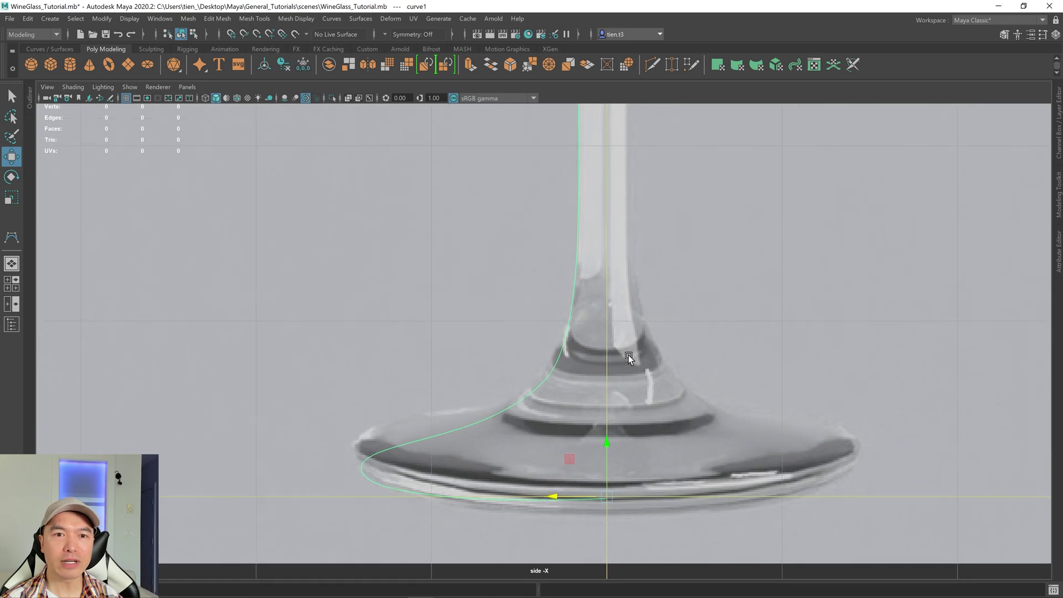
alt+middle_drag(633, 402, 549, 368)
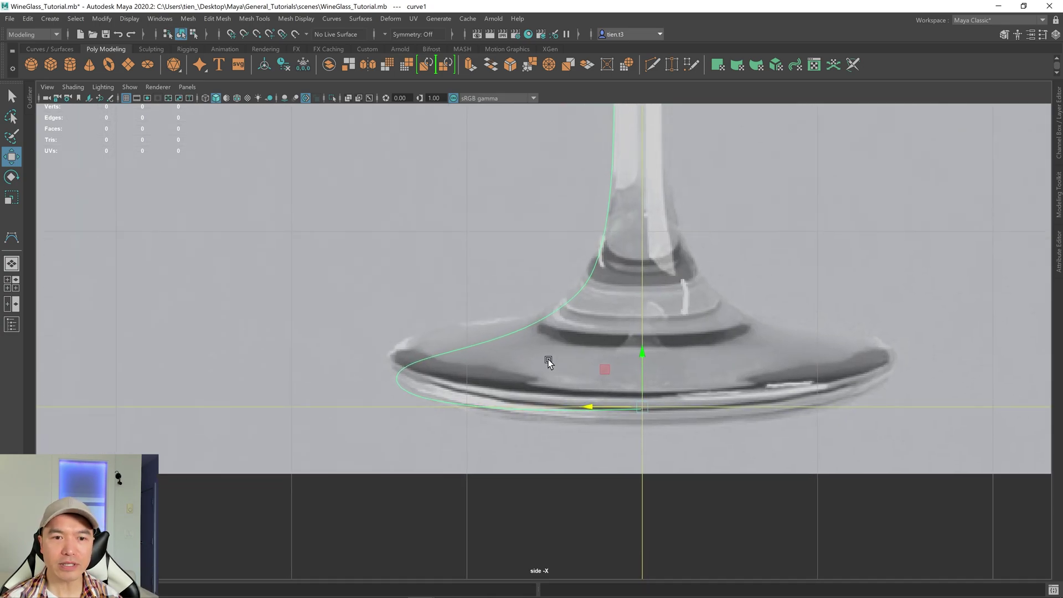
right_drag(548, 357, 474, 320)
drag(508, 422, 672, 435)
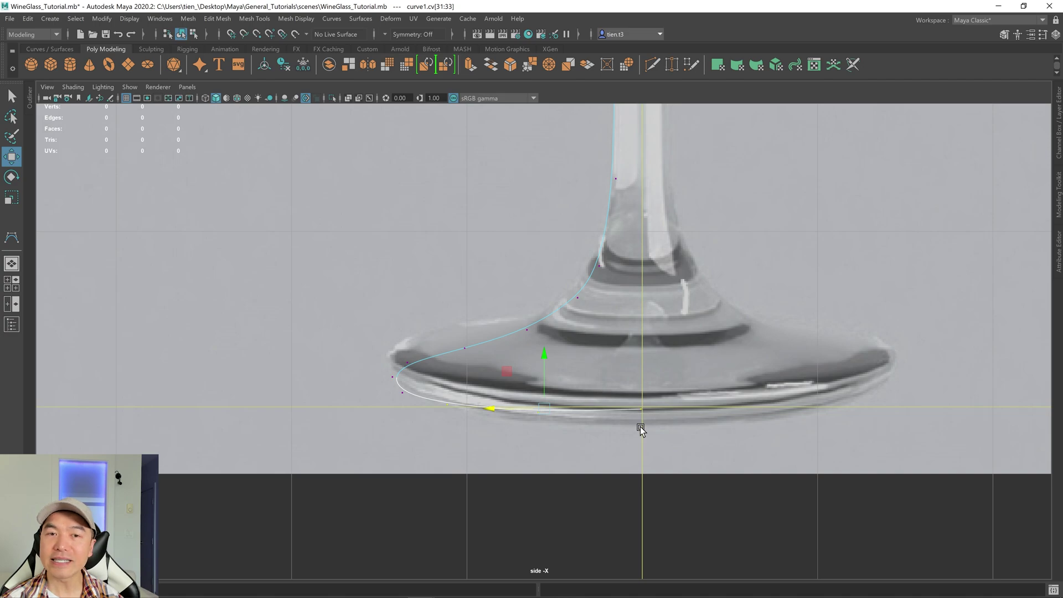
key(r)
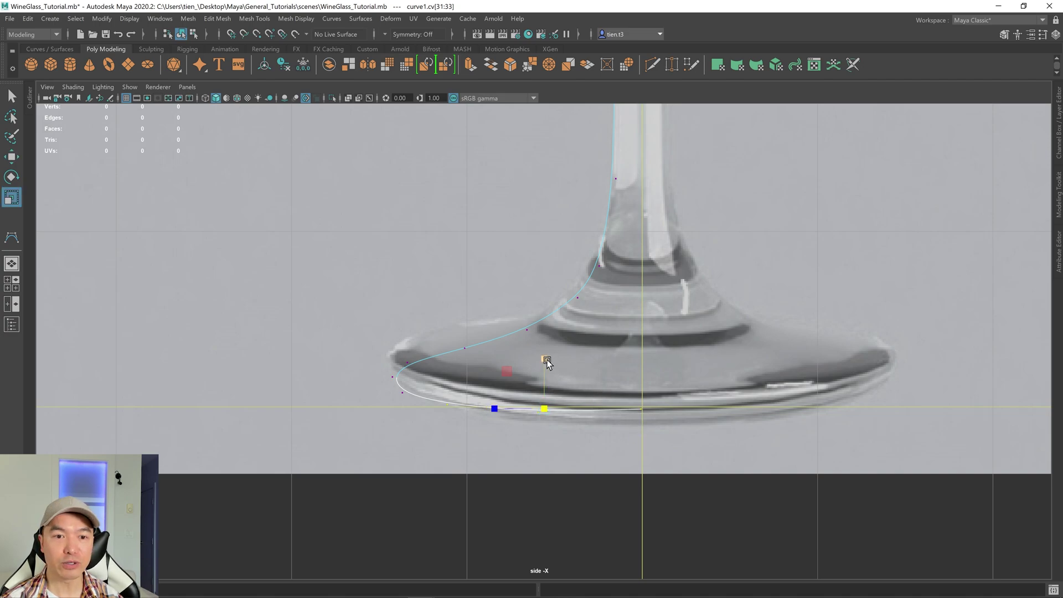
drag(545, 359, 546, 437)
key(w)
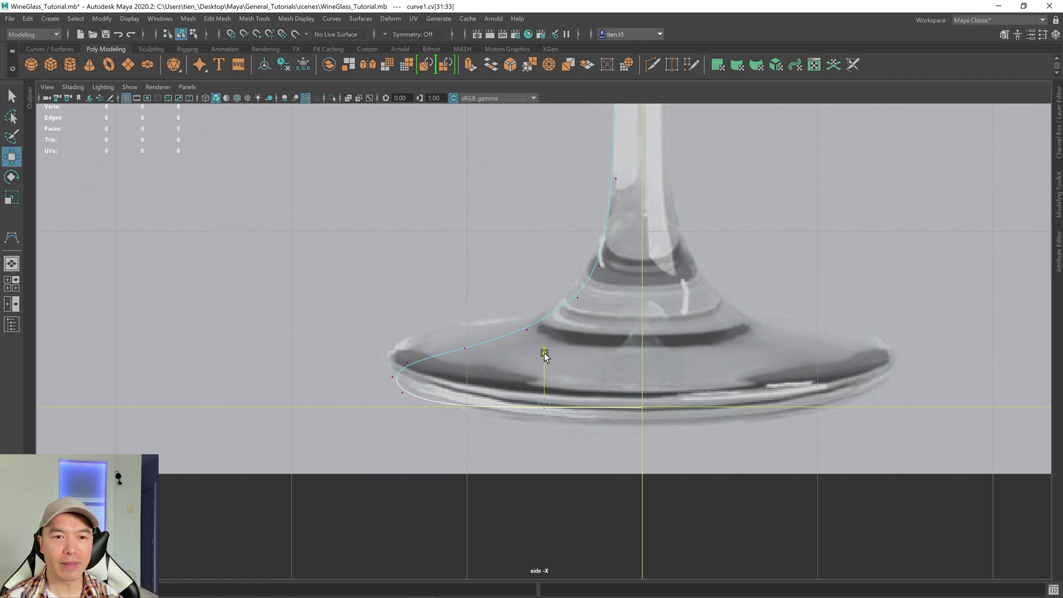
drag(544, 355, 545, 351)
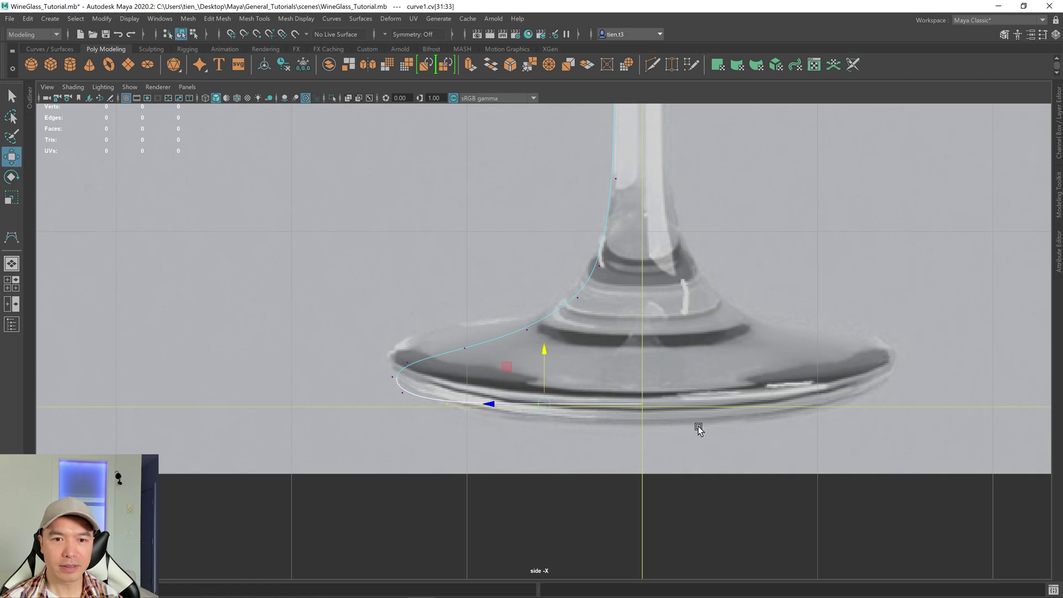
- Zoom out and marquee-select the three stem control points cv[21:23]
scroll(700, 425, up, 1)
scroll(720, 416, up, 1)
scroll(654, 426, down, 2)
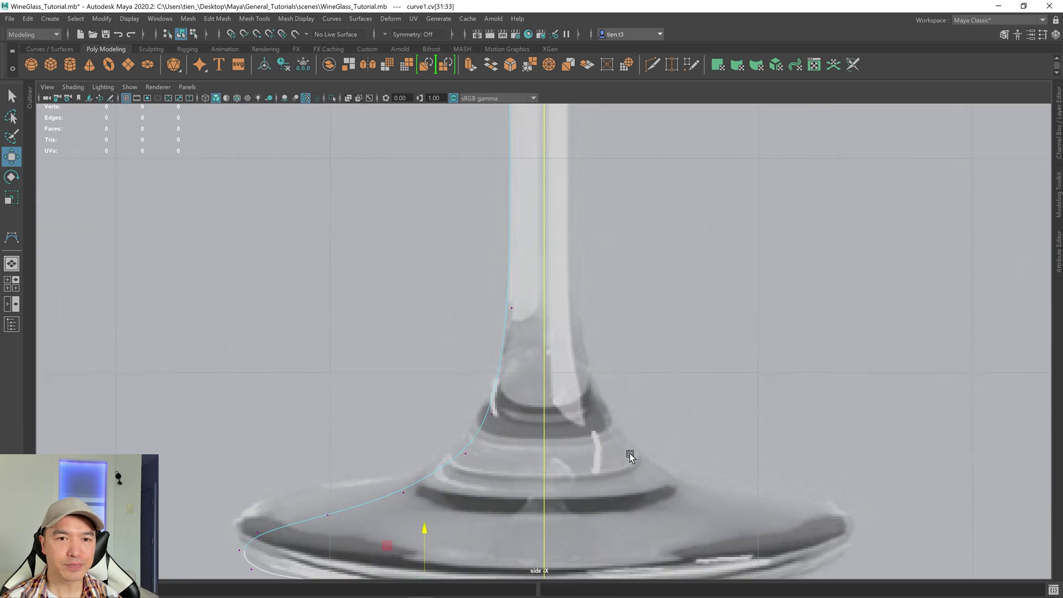
scroll(633, 442, down, 1)
scroll(565, 344, down, 1)
scroll(607, 363, down, 3)
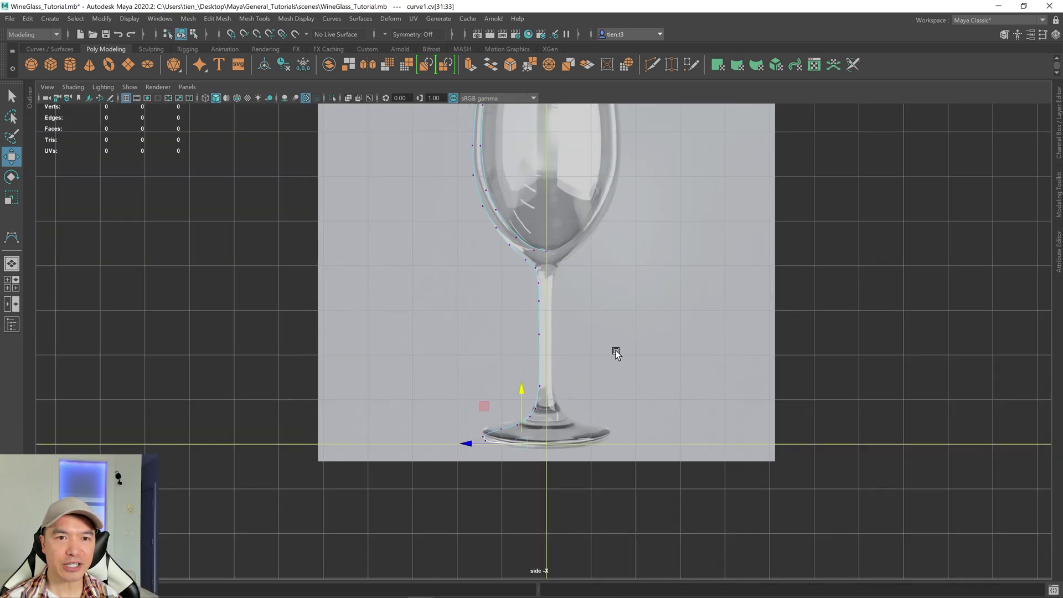
scroll(602, 370, up, 1)
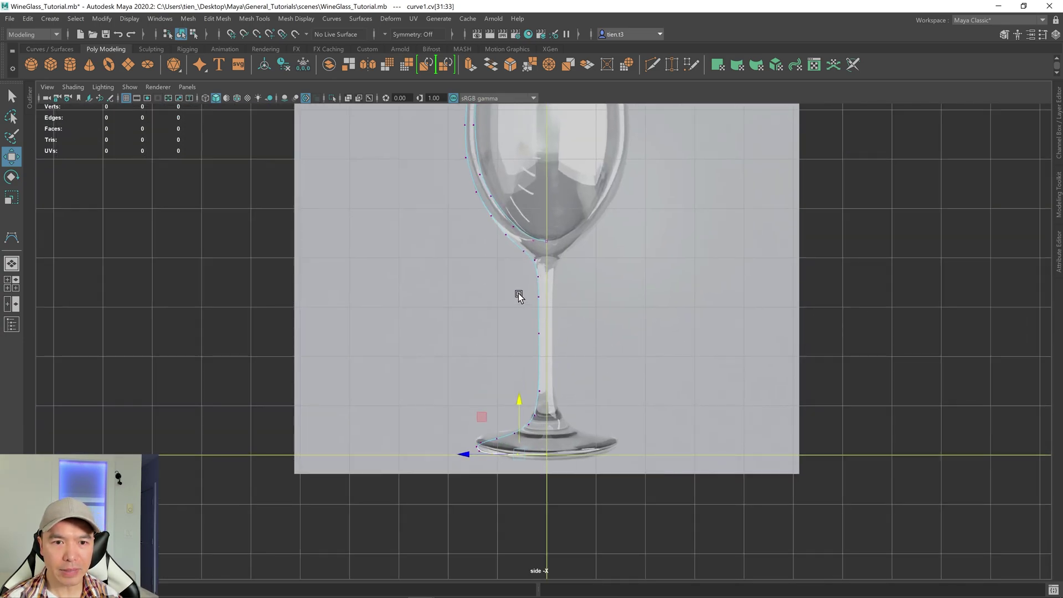
drag(519, 294, 583, 358)
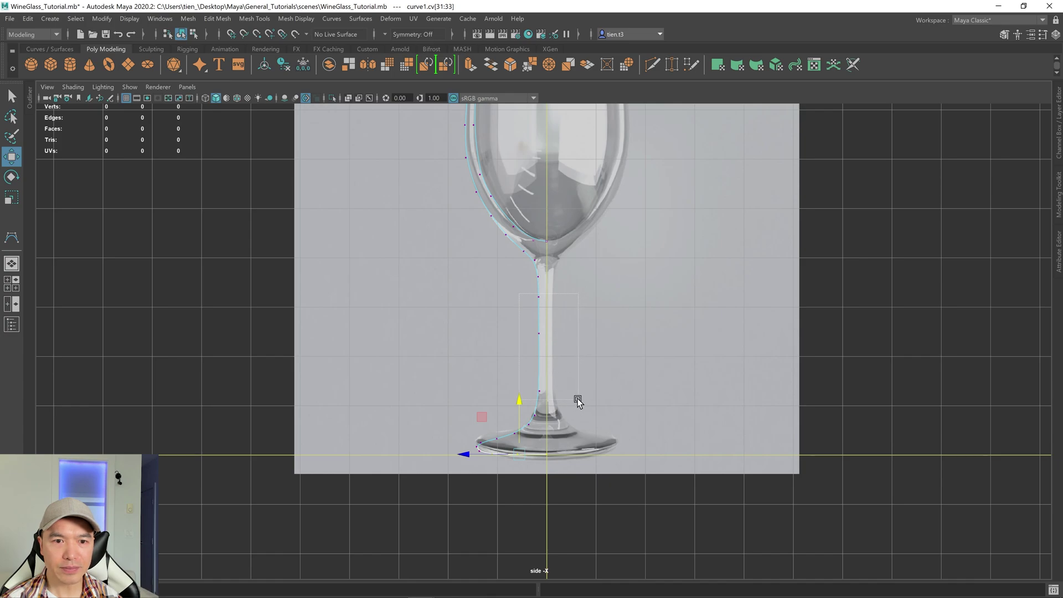
drag(578, 399, 576, 398)
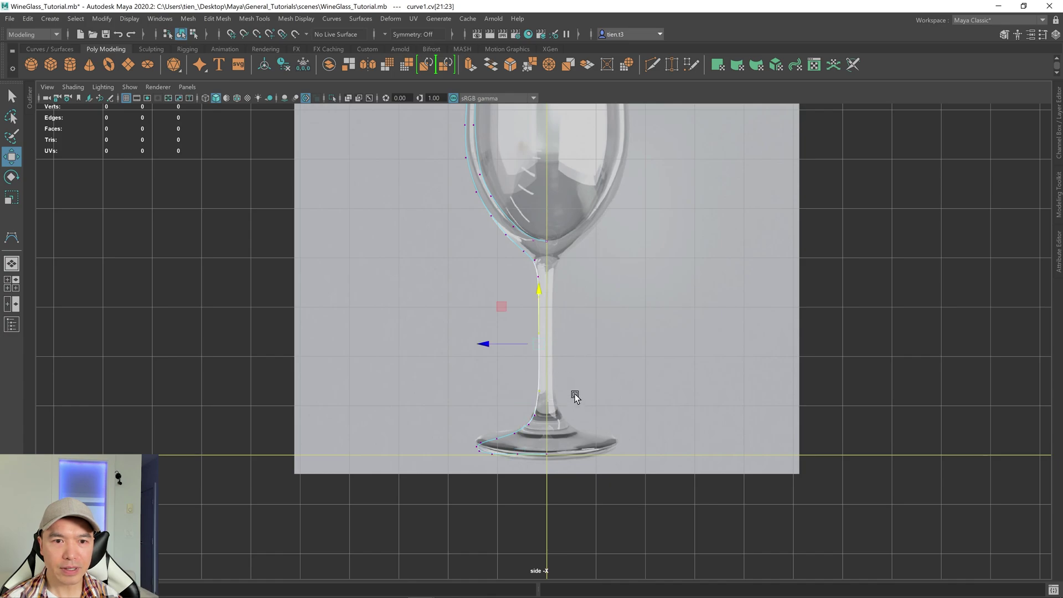
click(540, 391)
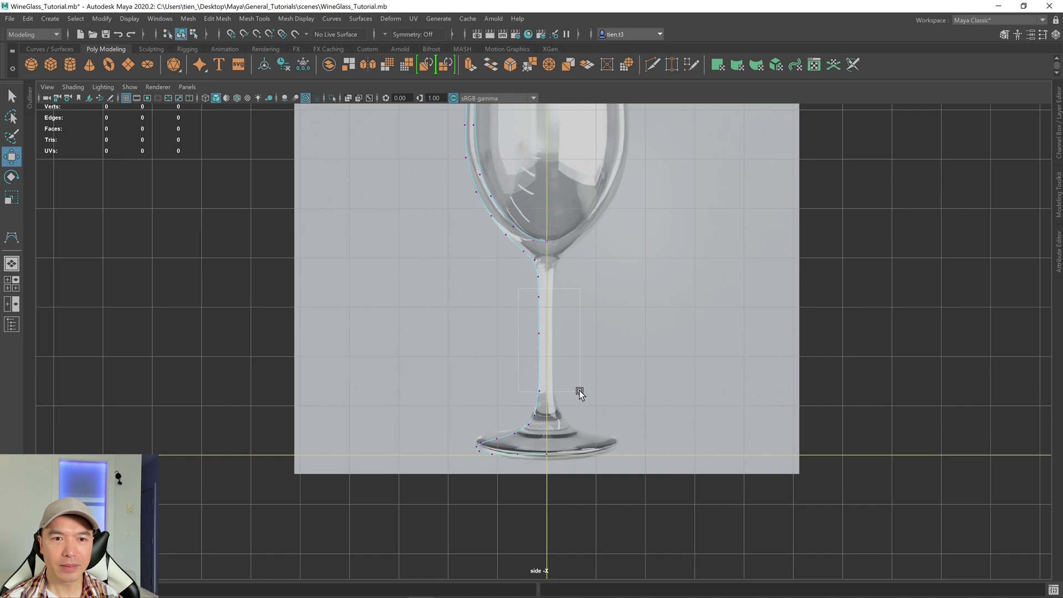
drag(577, 395, 573, 397)
- Switch to Scale with the X-axis handle active for the stem points
key(r)
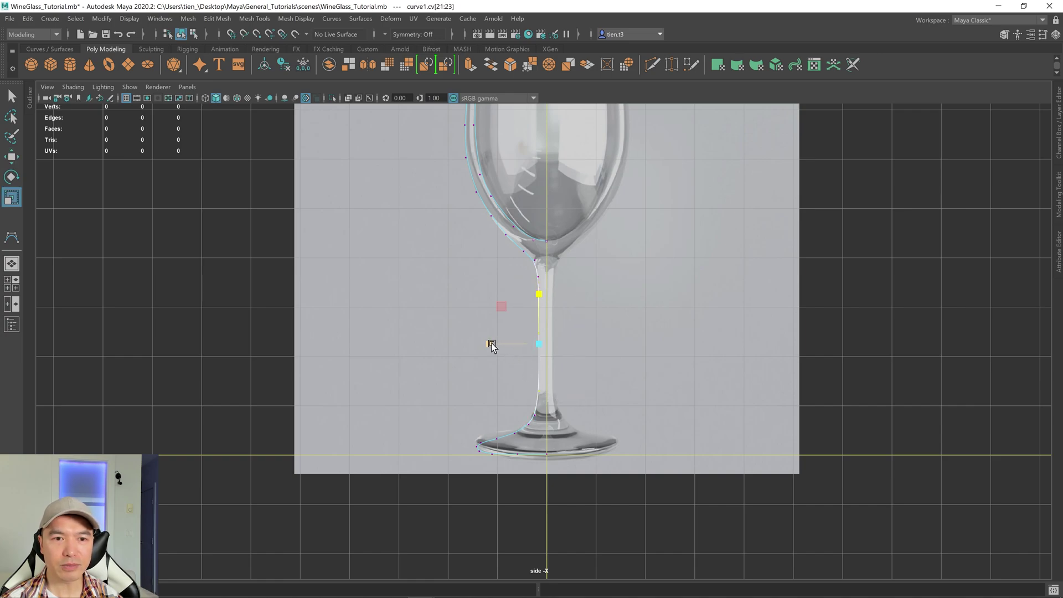
click(491, 344)
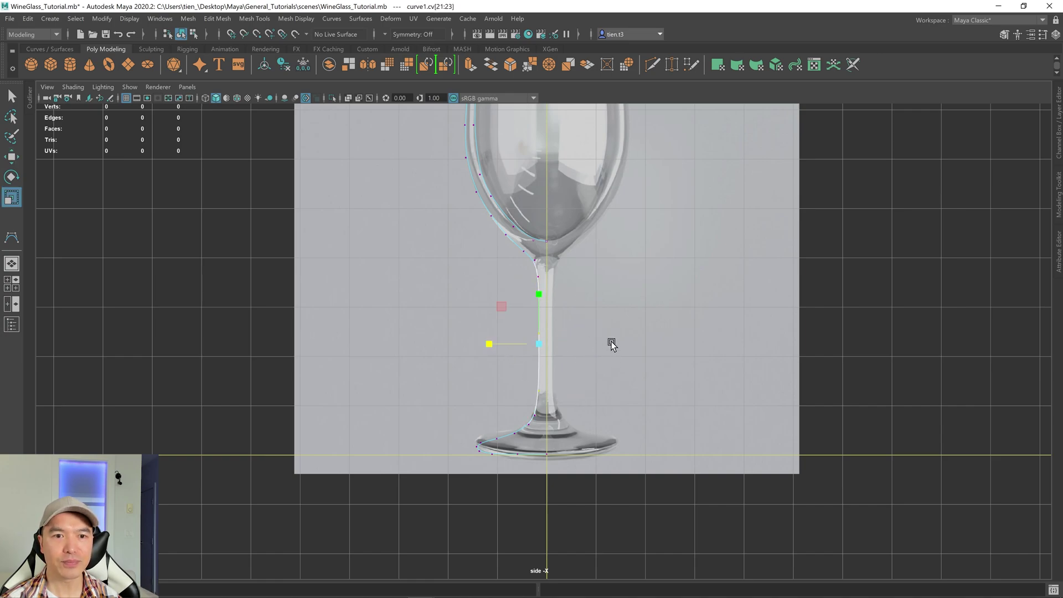
alt+middle_drag(612, 344, 572, 335)
scroll(573, 335, up, 5)
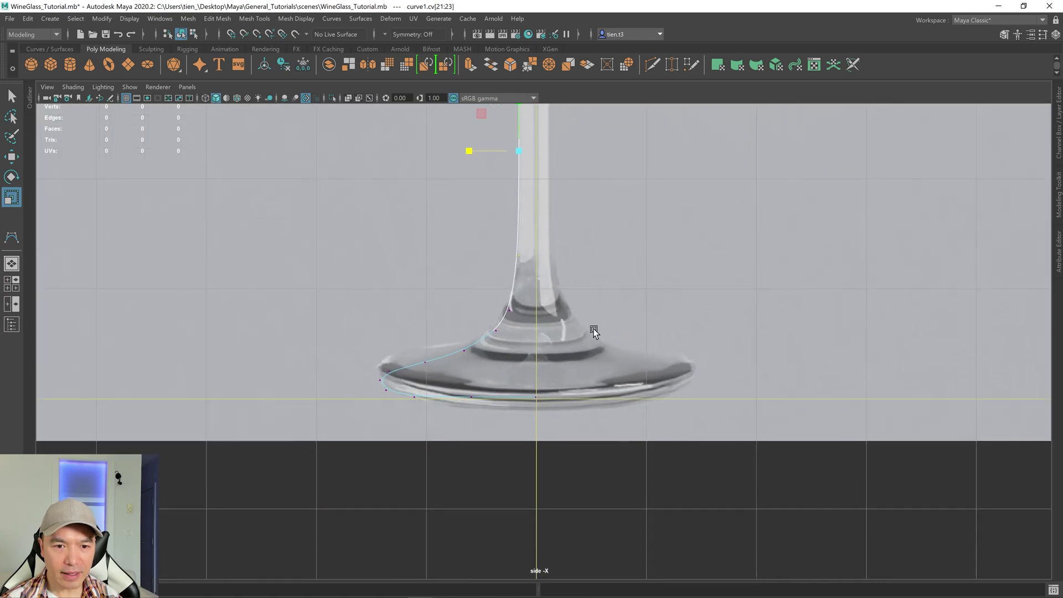
- Snap the curve's final point at the base onto the centre line with grid snapping
alt+middle_drag(613, 385, 575, 304)
click(550, 332)
key(f)
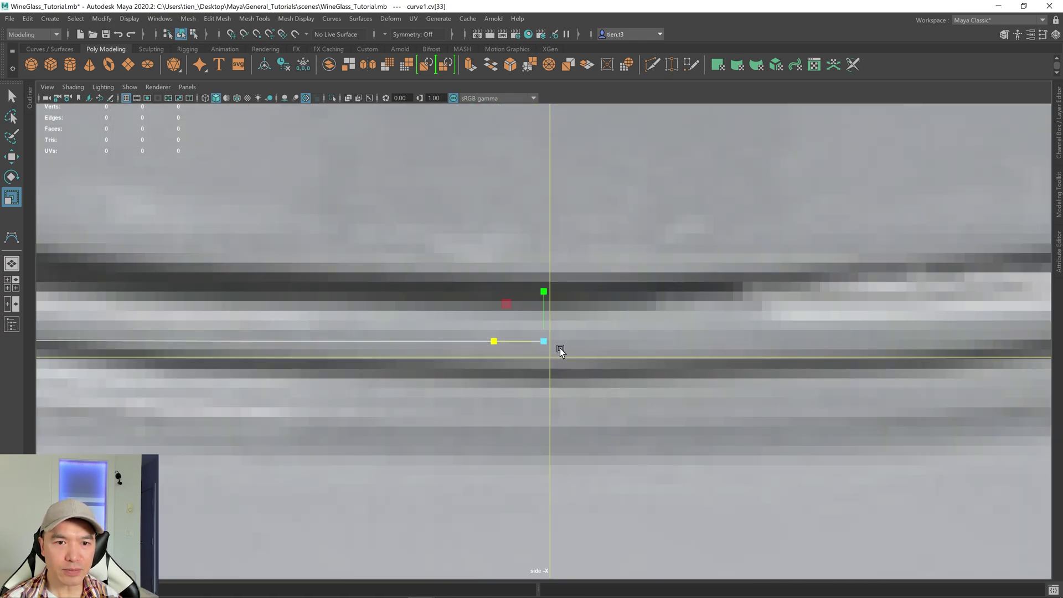
key(w)
scroll(577, 364, down, 10)
scroll(578, 363, up, 3)
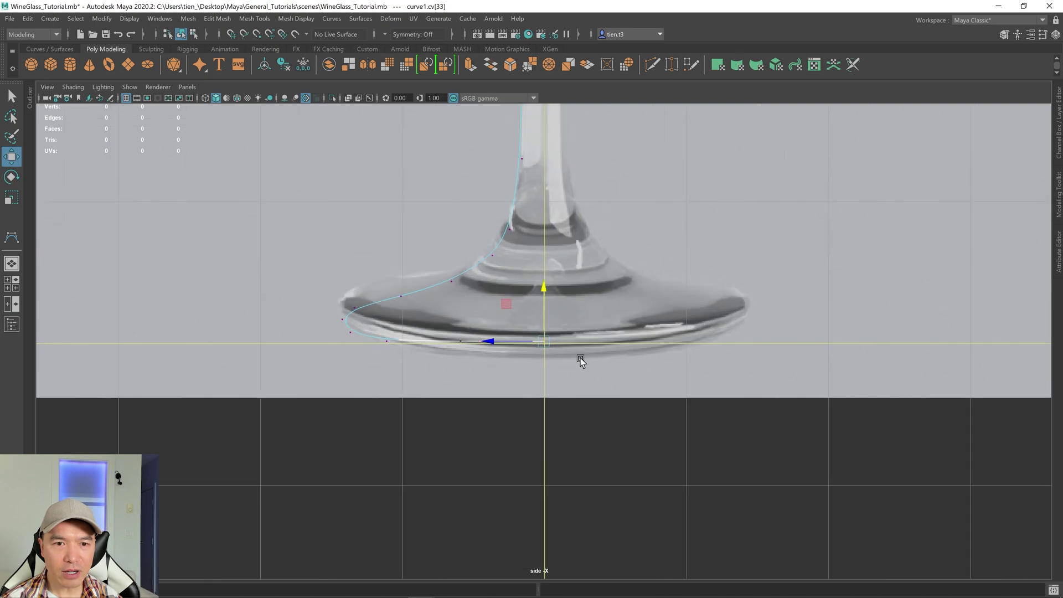
scroll(579, 356, up, 10)
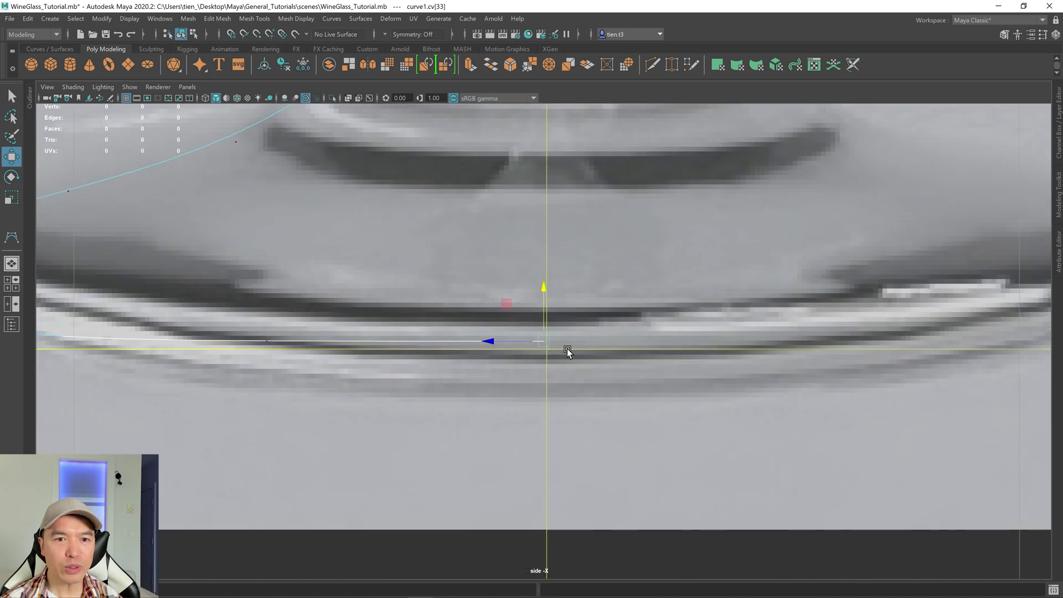
key(x)
drag(490, 342, 546, 340)
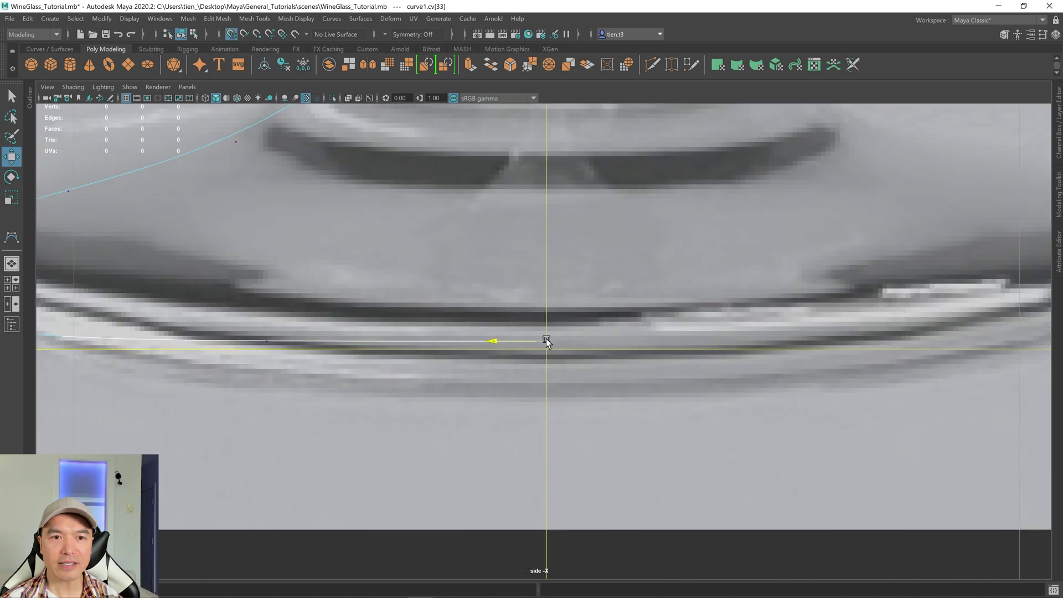
- Snap the curve's first point at the bowl bottom onto the vertical axis
scroll(619, 265, down, 5)
alt+middle_drag(619, 265, 577, 344)
scroll(597, 379, up, 8)
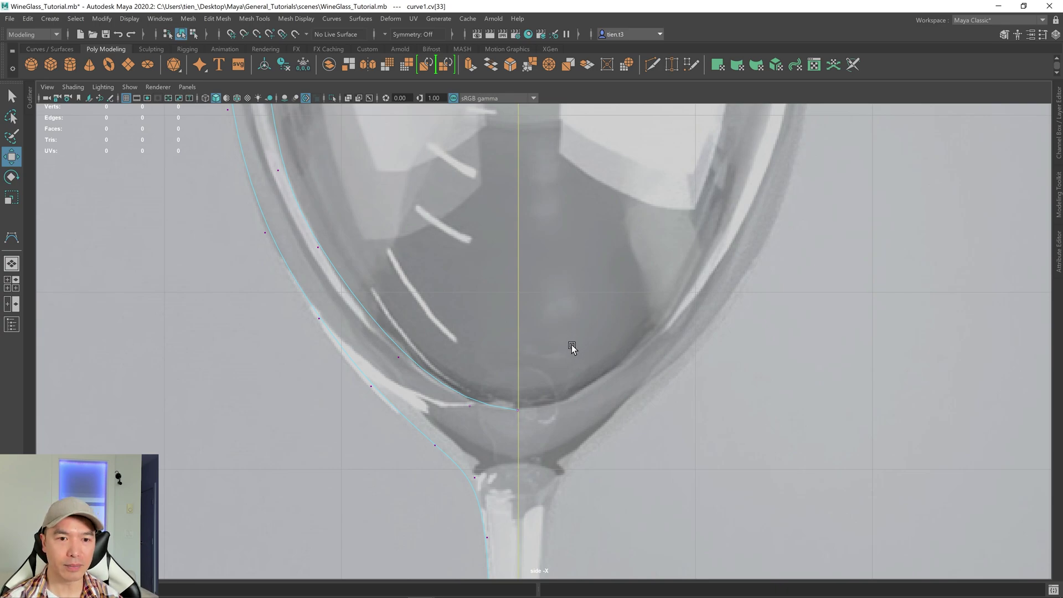
scroll(544, 374, up, 2)
drag(493, 403, 534, 433)
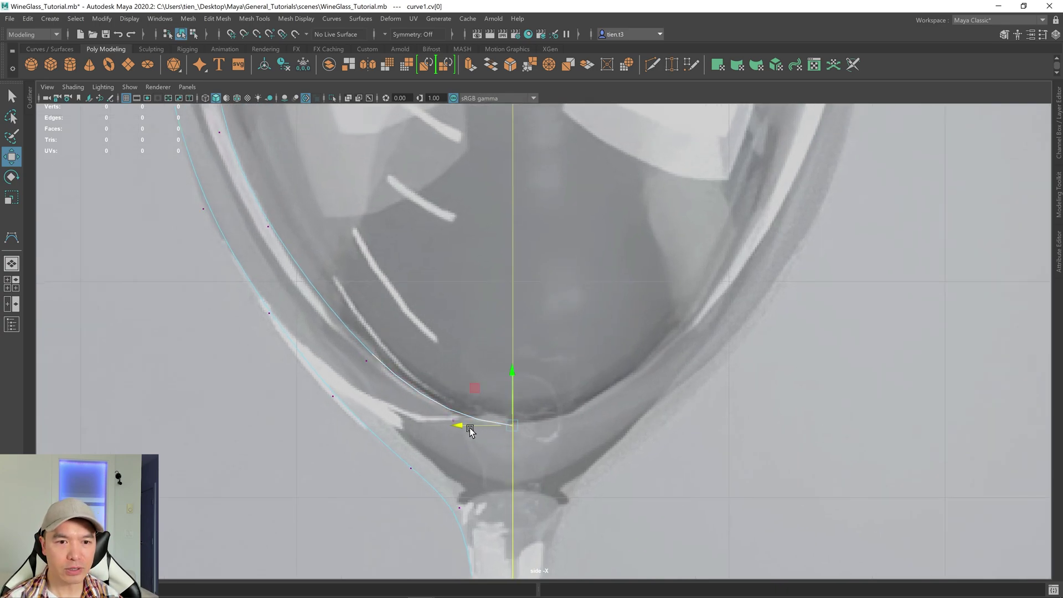
drag(458, 427, 511, 426)
key(x)
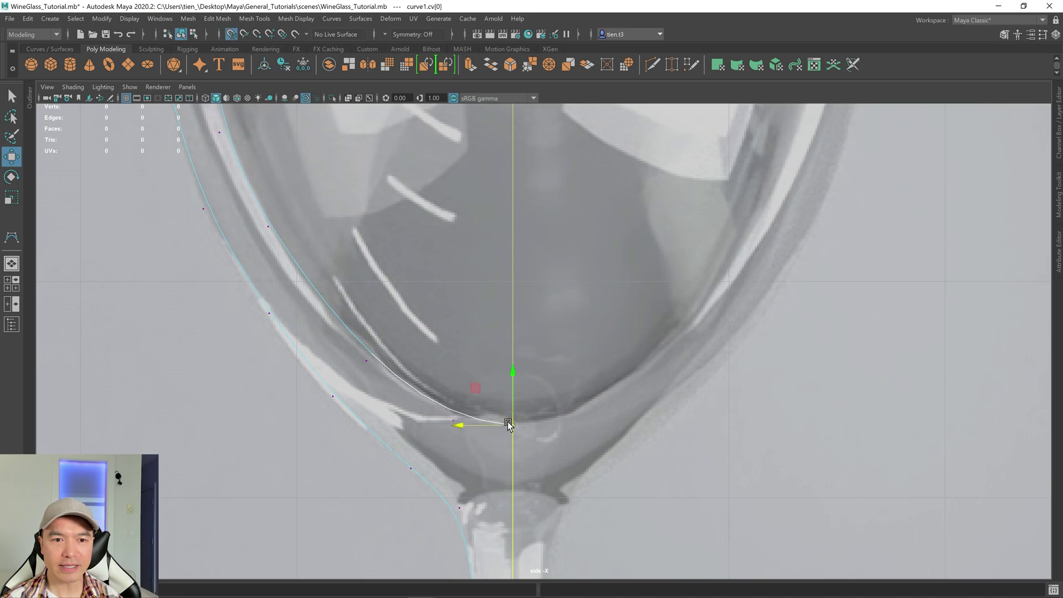
- Pull a lower bowl-wall control point outward to follow the reference outline
scroll(474, 299, up, 2)
scroll(493, 336, down, 4)
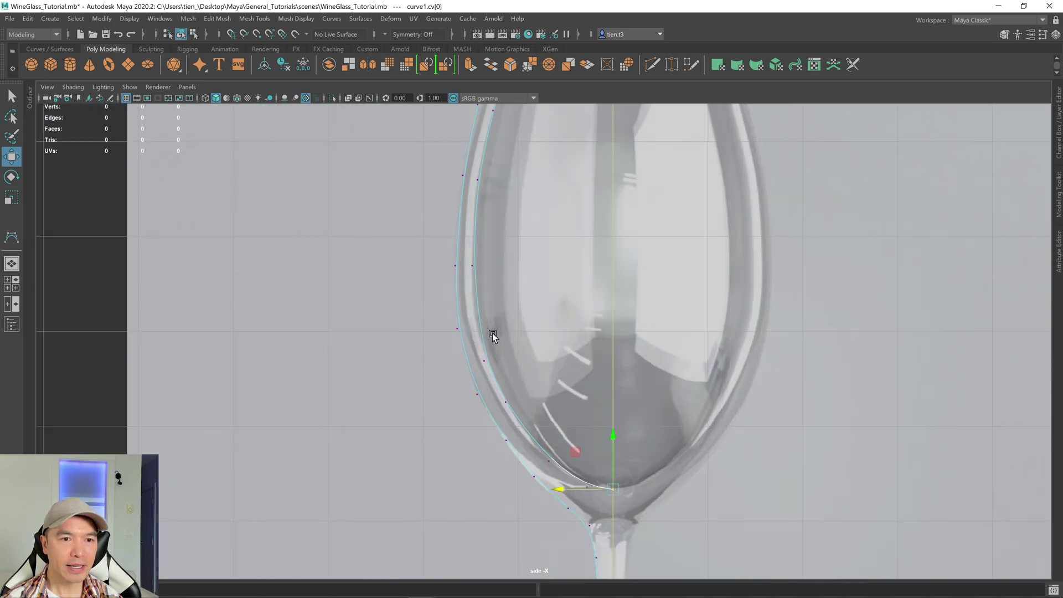
mouse_move(493, 336)
alt+middle_down()
mouse_move(488, 399)
mouse_move(504, 354)
alt+middle_up()
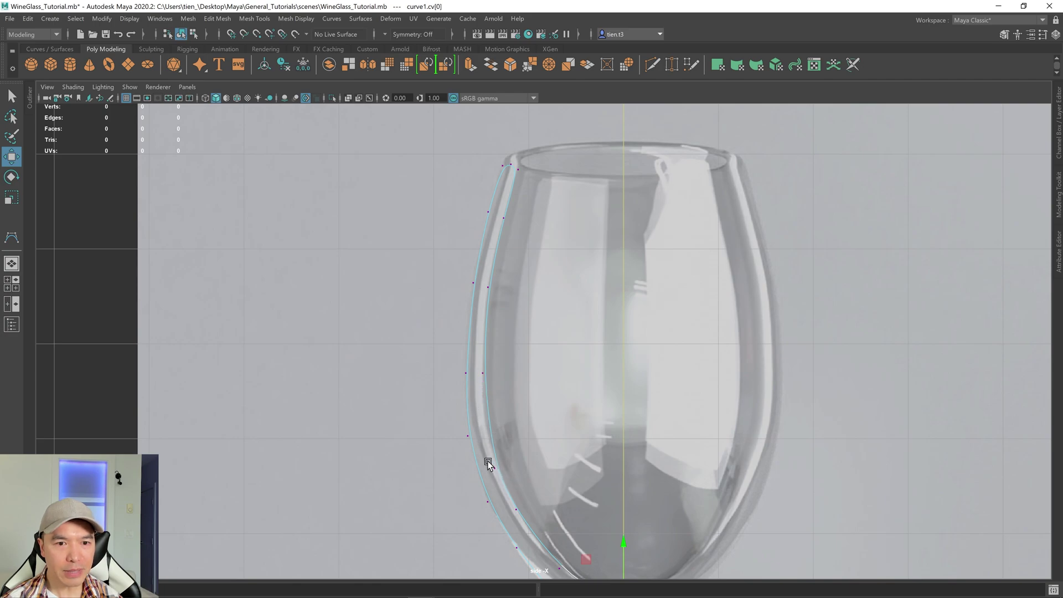
drag(492, 453, 512, 485)
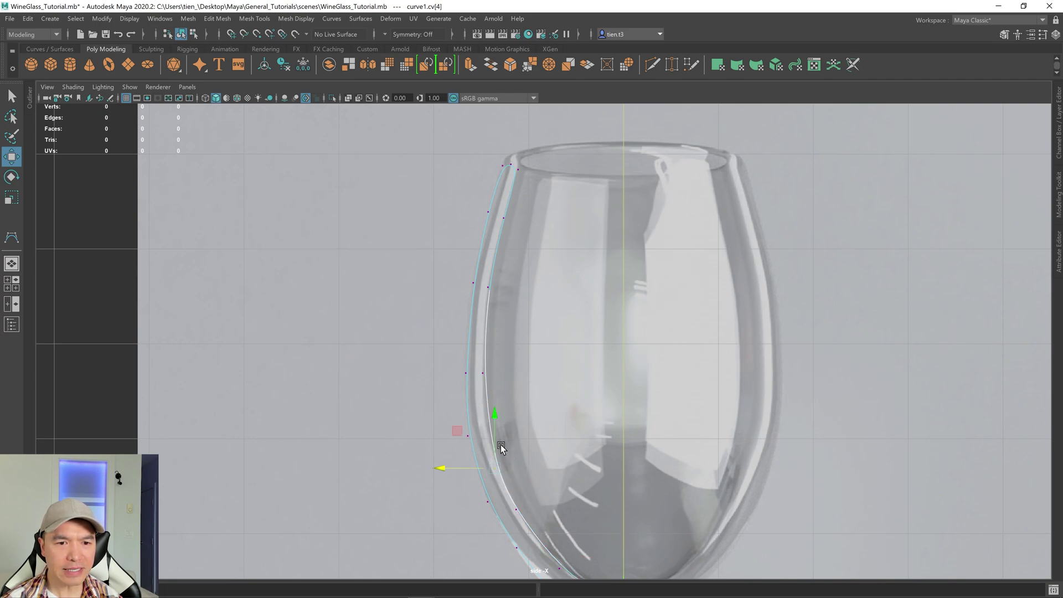
middle_drag(456, 430, 446, 408)
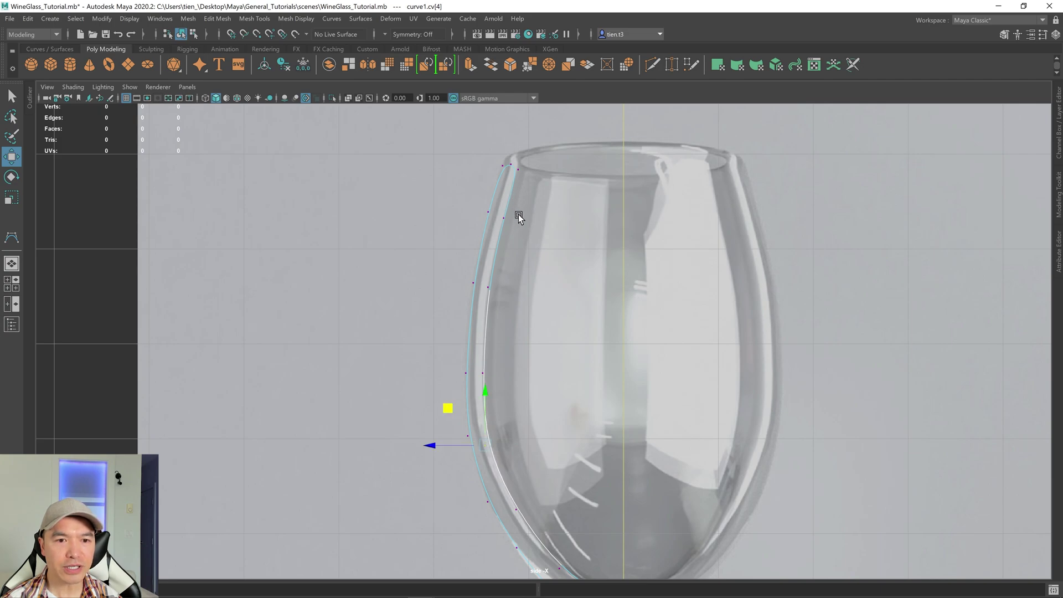
- Adjust the bowl and rim control points to match the reference glass
alt+middle_drag(526, 270, 572, 181)
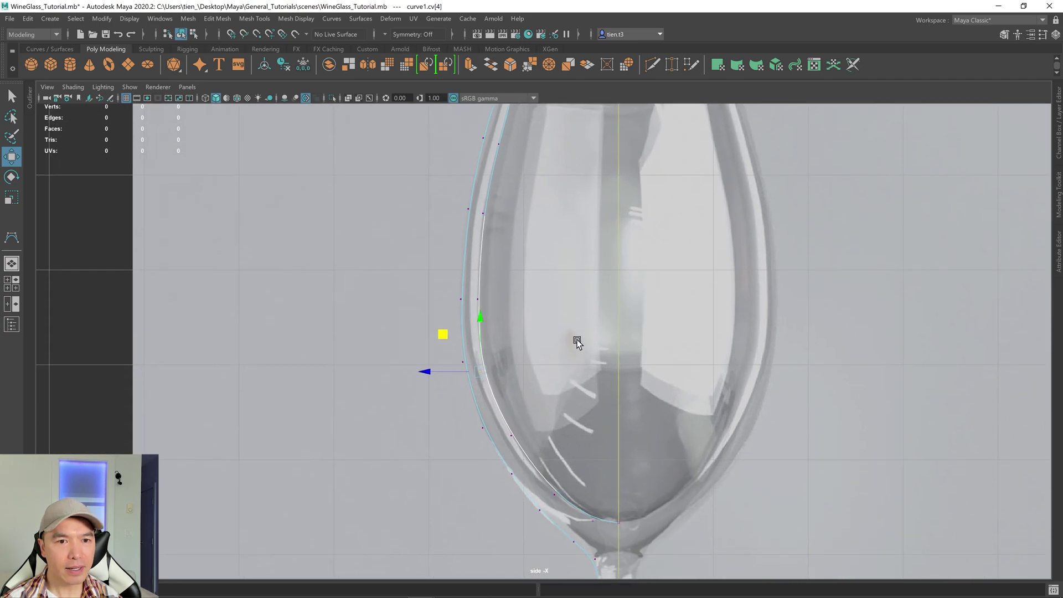
alt+middle_drag(575, 339, 476, 294)
drag(395, 333, 536, 383)
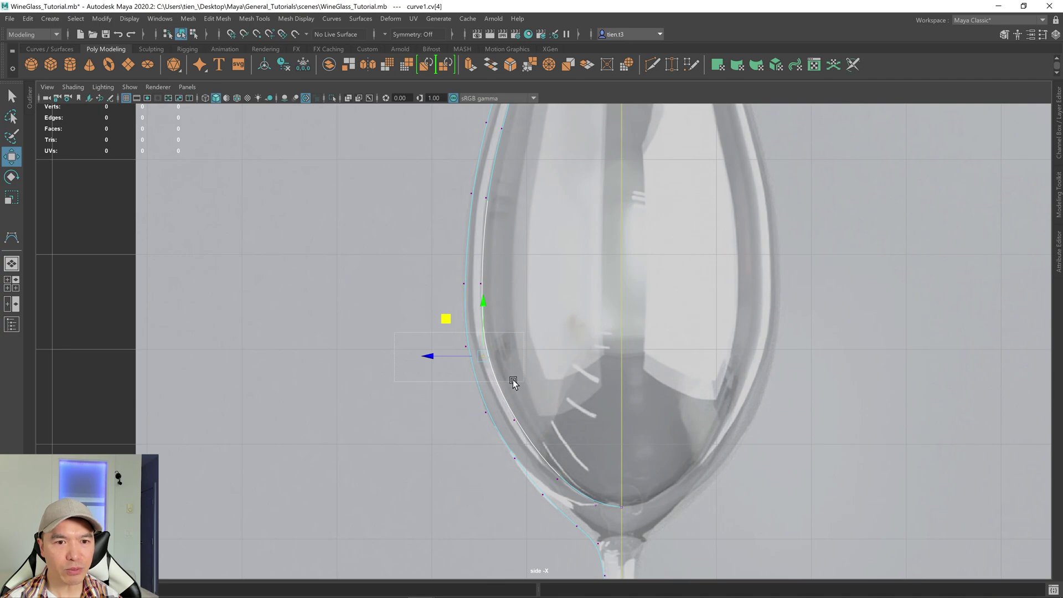
drag(474, 373, 474, 372)
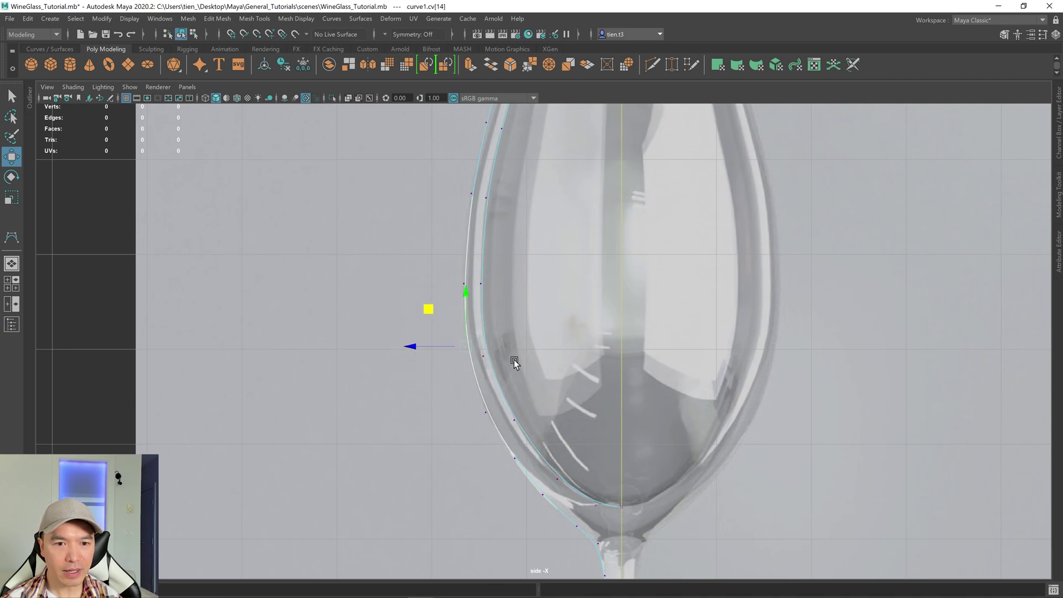
alt+middle_drag(514, 362, 529, 411)
scroll(522, 363, up, 2)
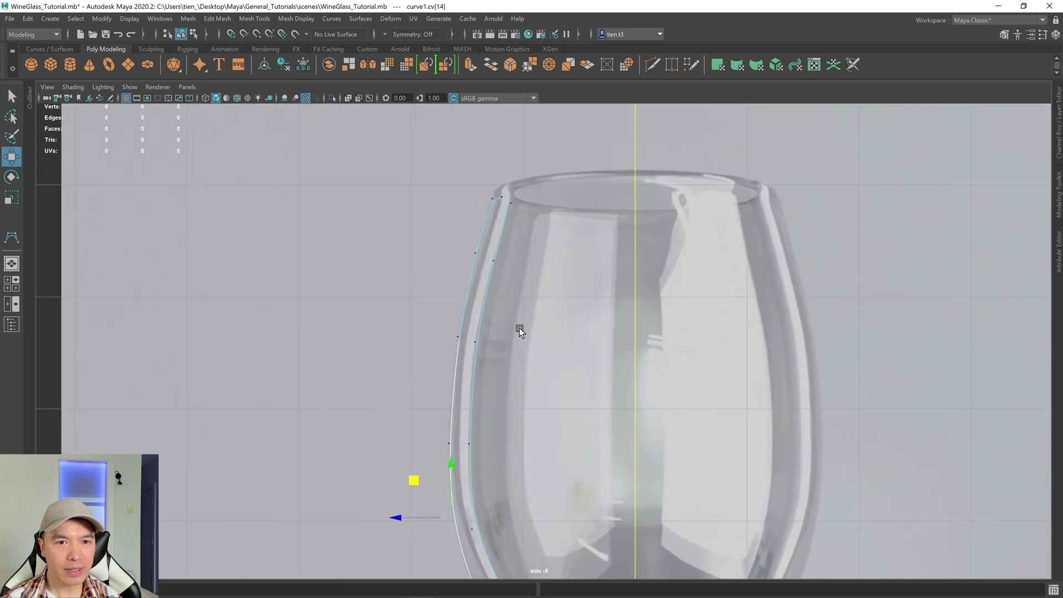
click(458, 339)
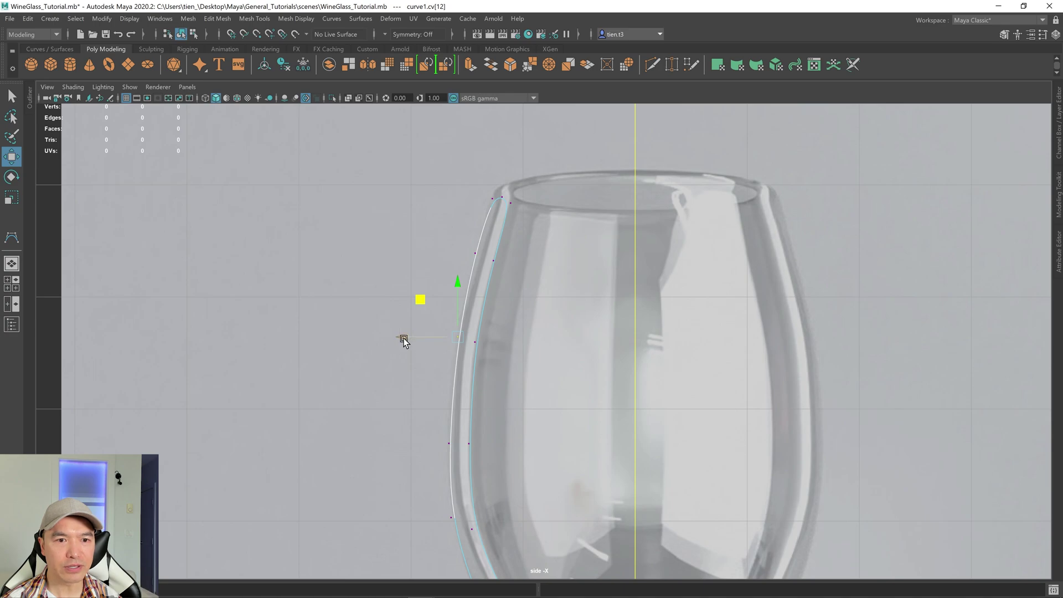
drag(405, 340, 401, 341)
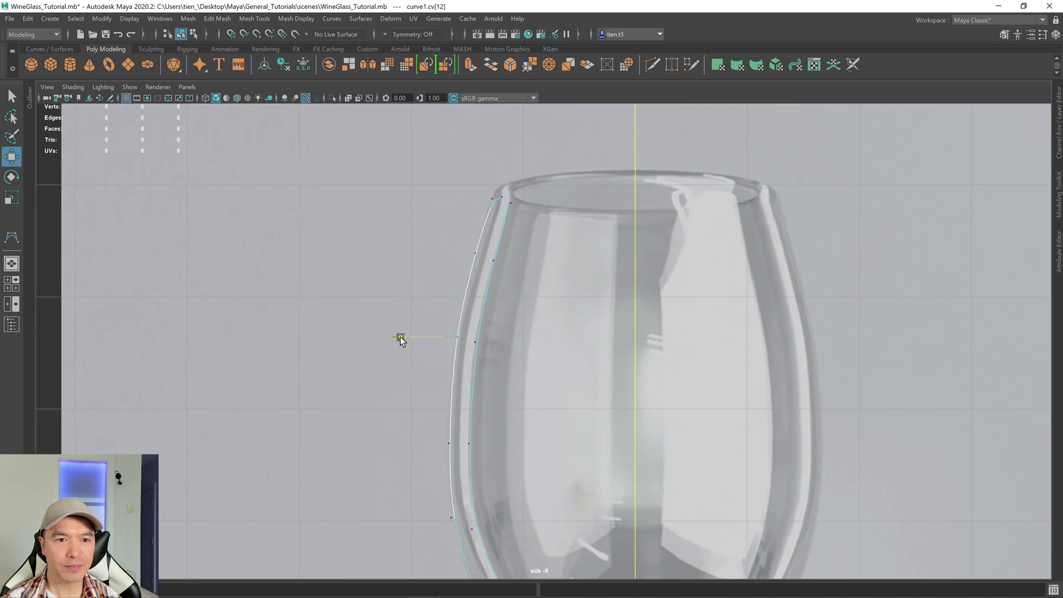
scroll(612, 322, down, 3)
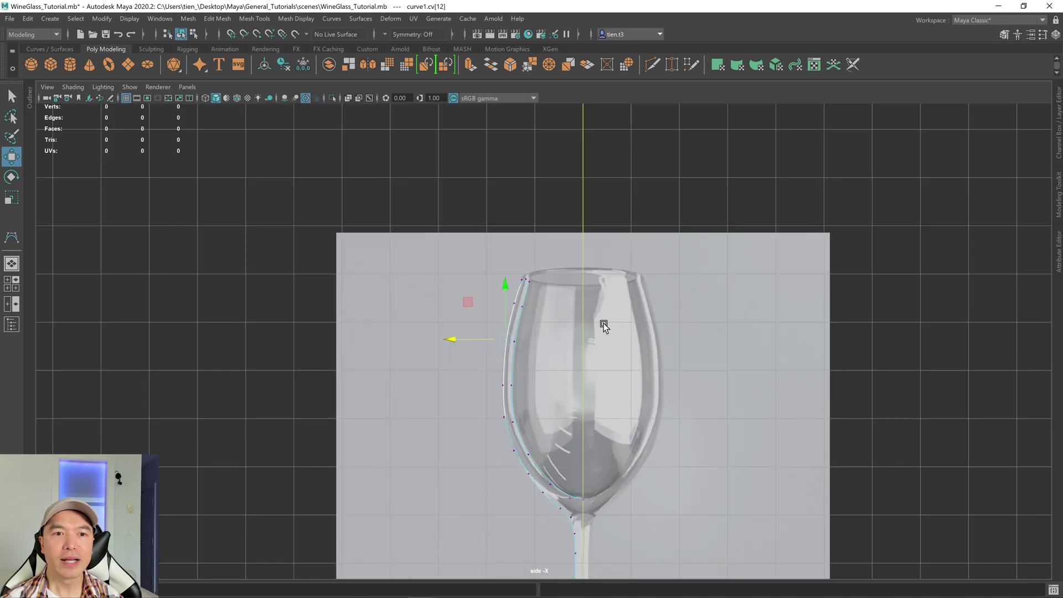
- In the full-size persp view, revolve curve1 with Surfaces > Revolve into revolve1
right_drag(584, 294, 702, 262)
alt+middle_drag(719, 341, 677, 275)
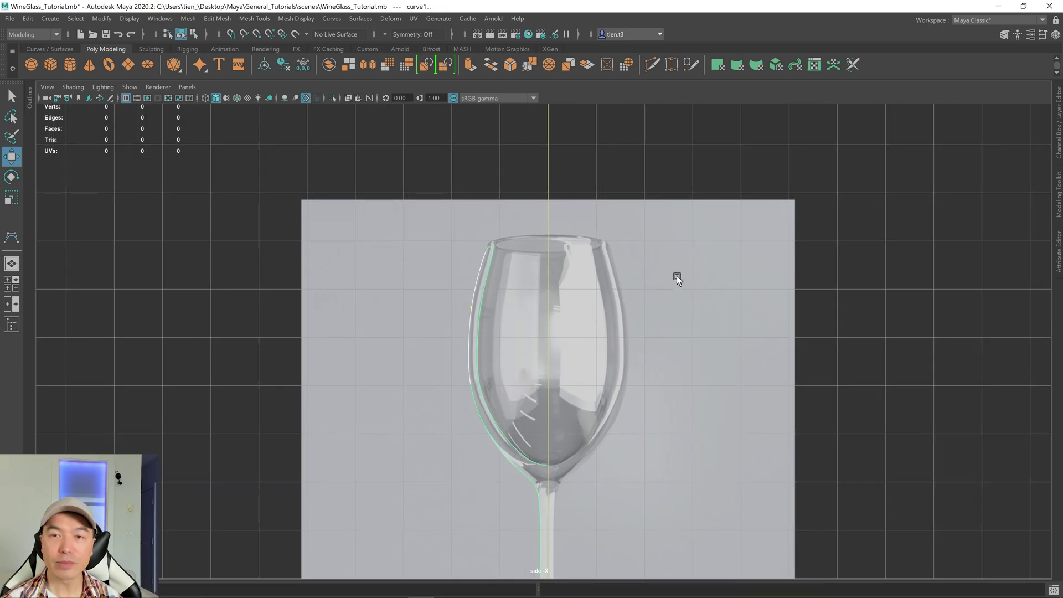
key(space)
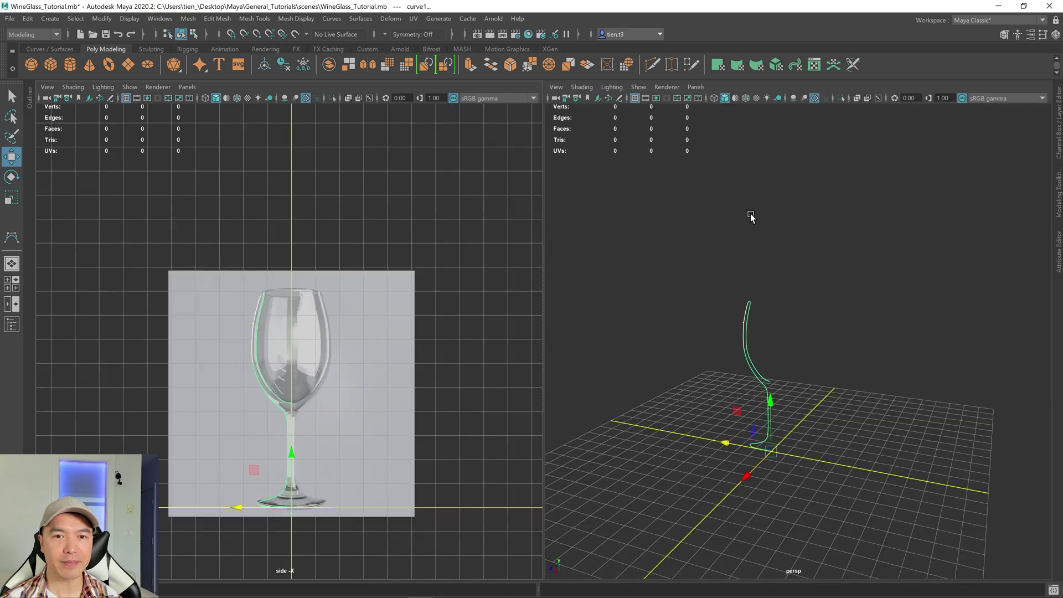
key(space)
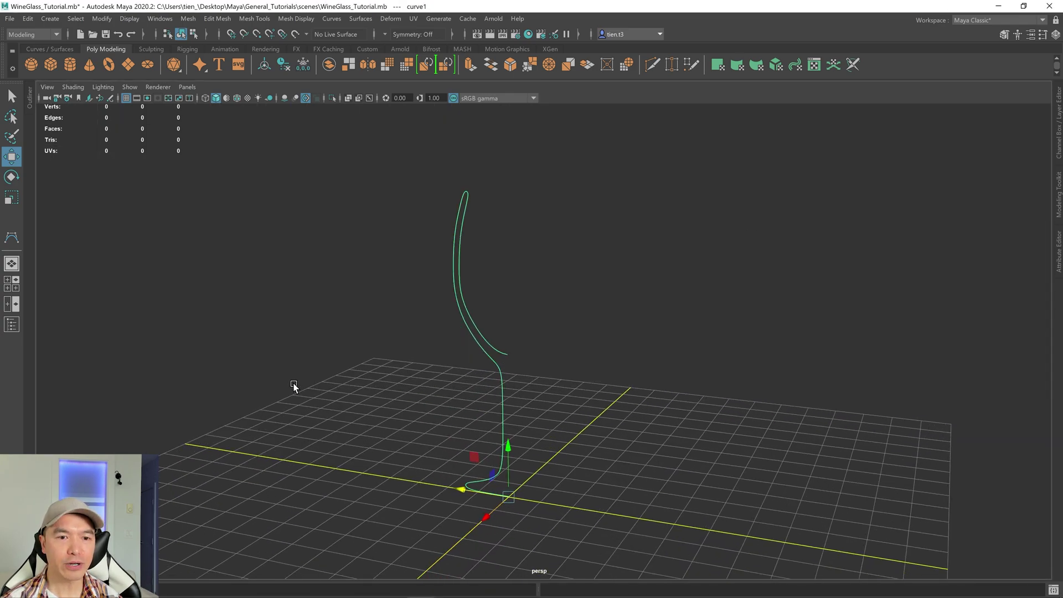
alt+drag(390, 384, 457, 386)
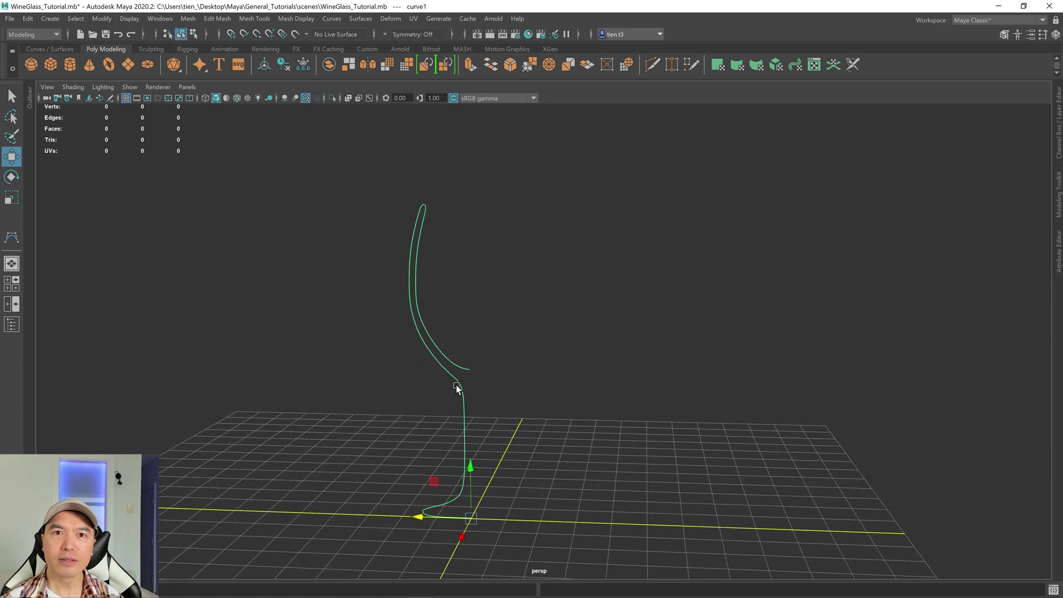
click(359, 18)
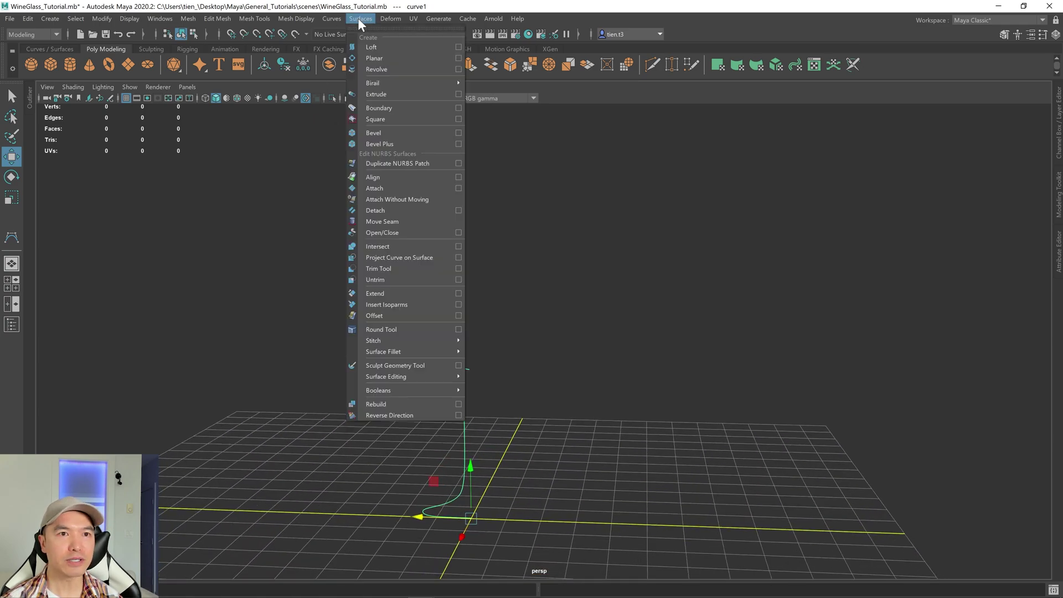
click(381, 67)
alt+drag(488, 261, 530, 318)
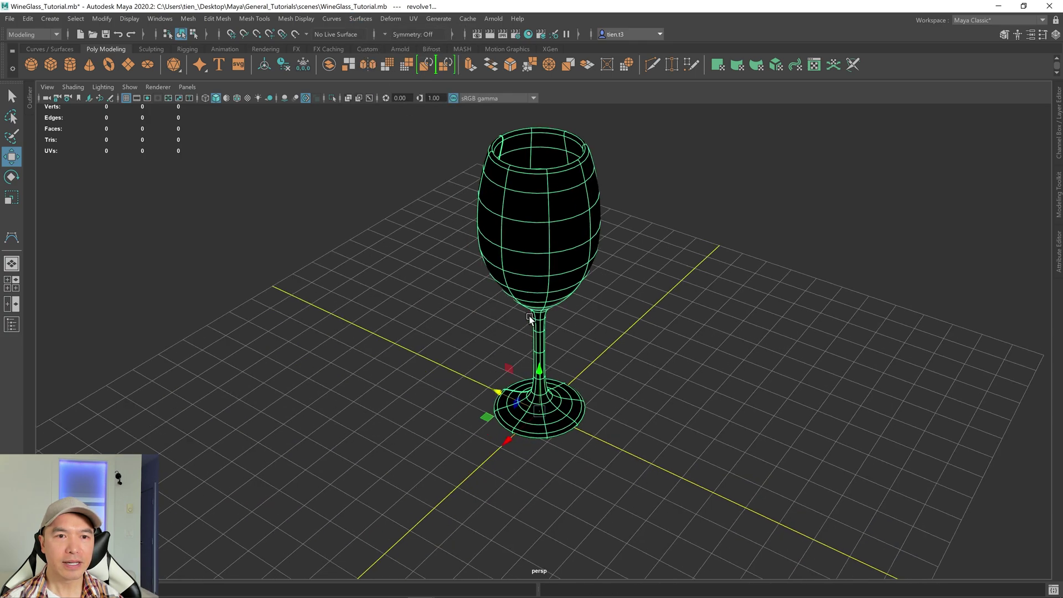
alt+middle_drag(604, 226, 589, 302)
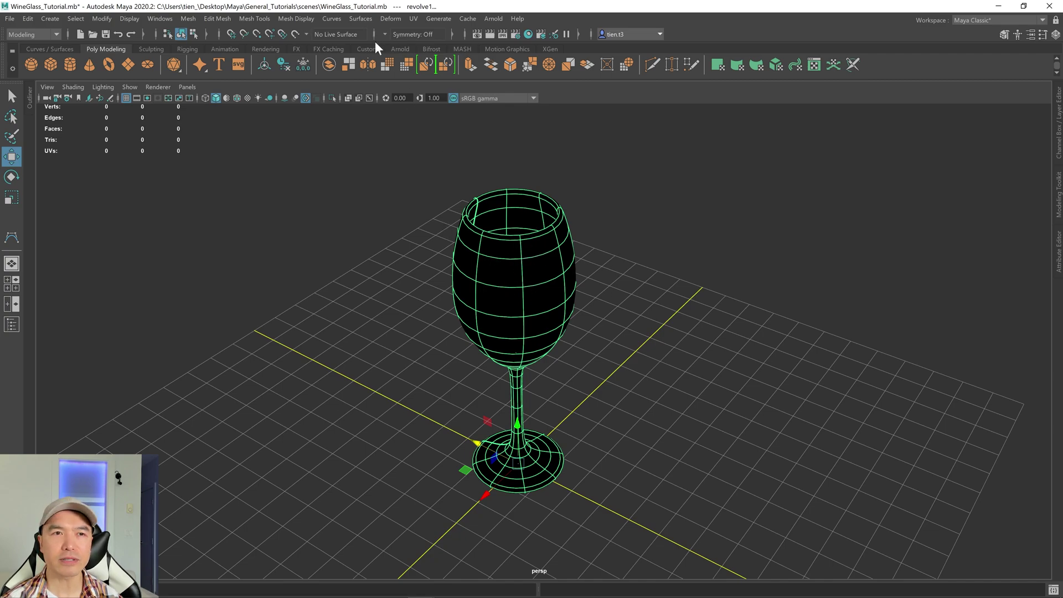
- Apply Surfaces > Reverse Direction to the glass and tumble to inspect the rim
click(358, 18)
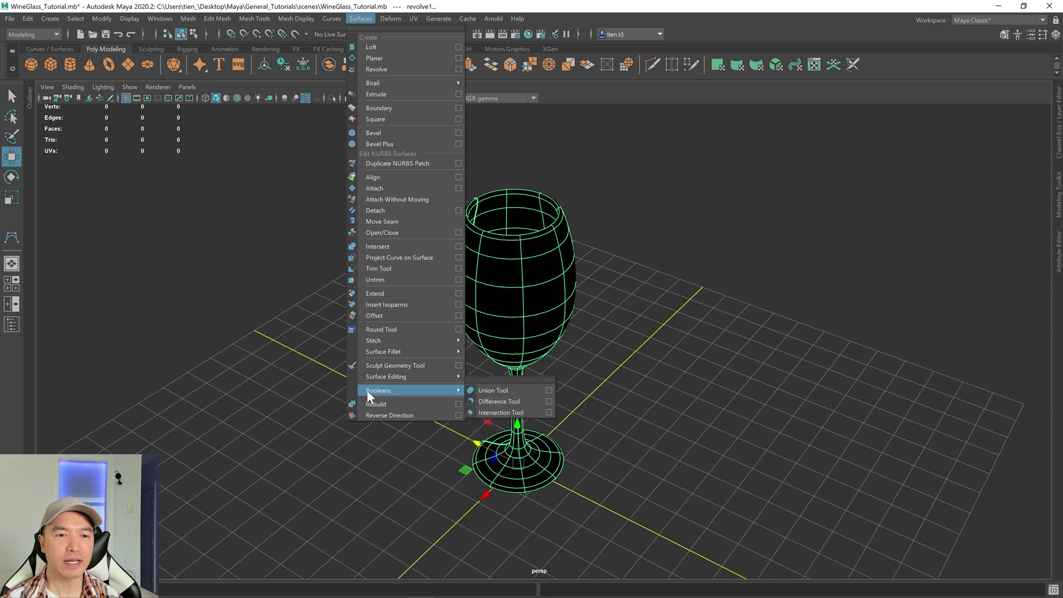
click(380, 415)
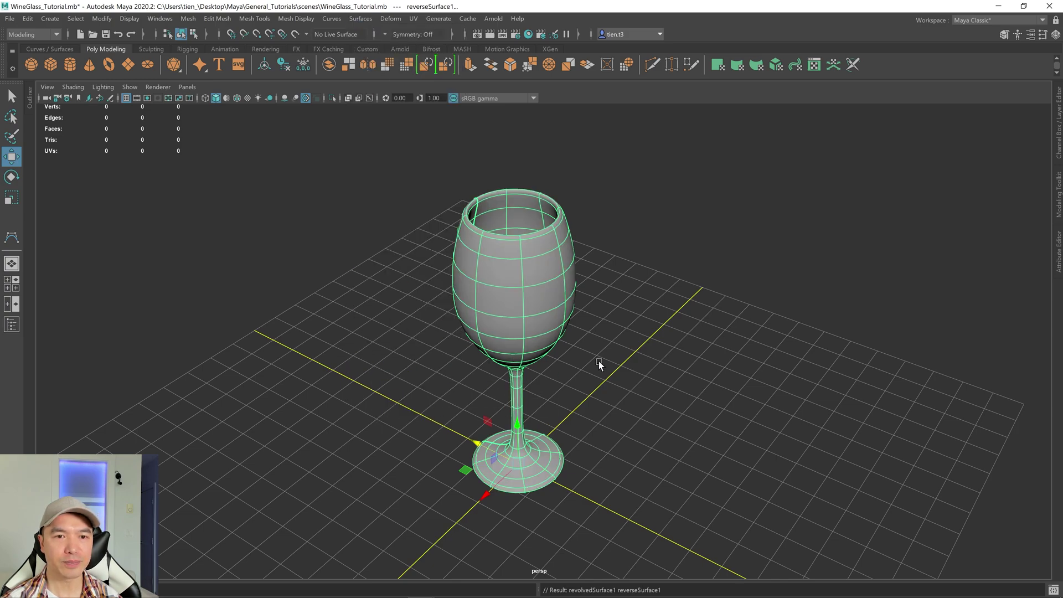
key(f)
alt+drag(580, 367, 690, 342)
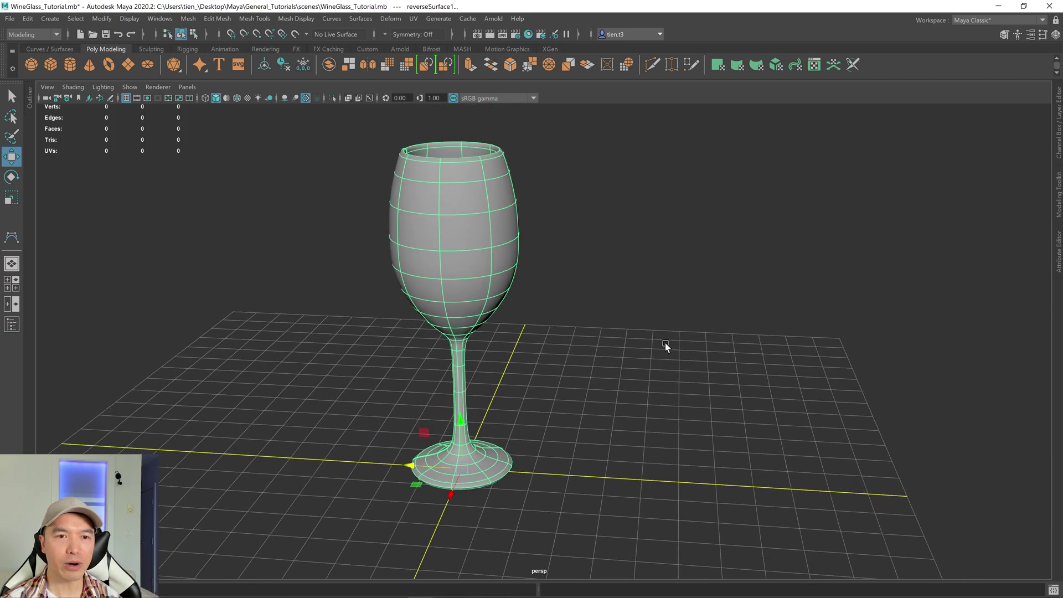
alt+middle_drag(665, 324, 653, 356)
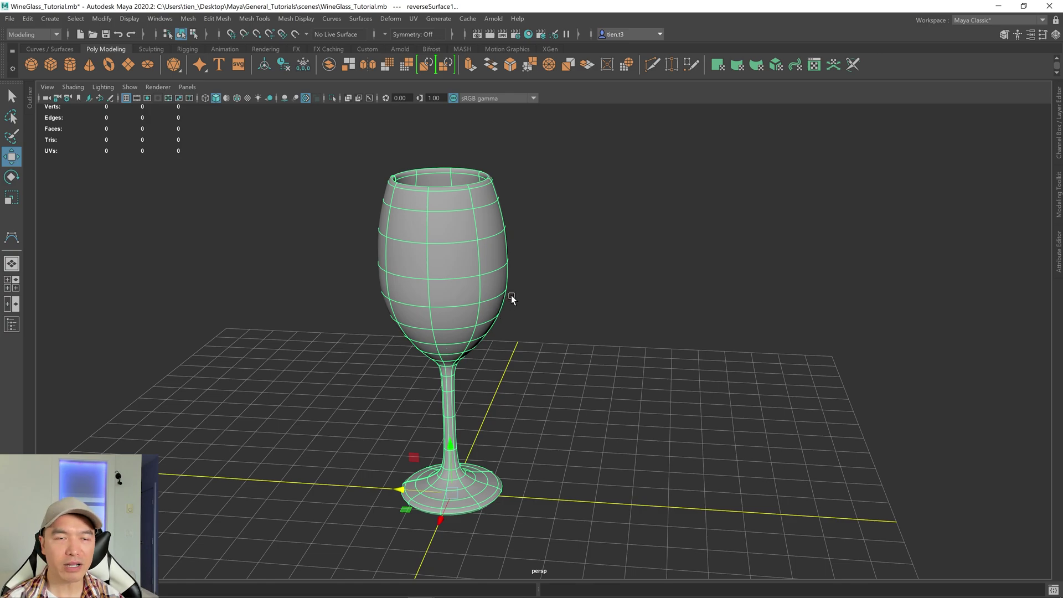
alt+drag(512, 298, 544, 325)
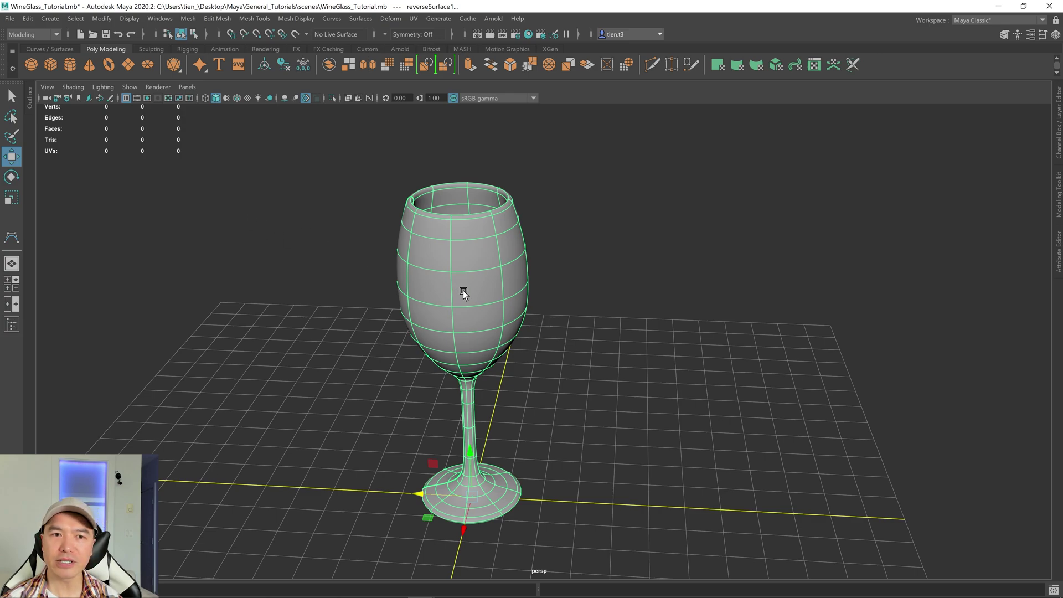
- Show the Outliner and Channel Box panels
click(30, 100)
alt+drag(455, 336, 556, 347)
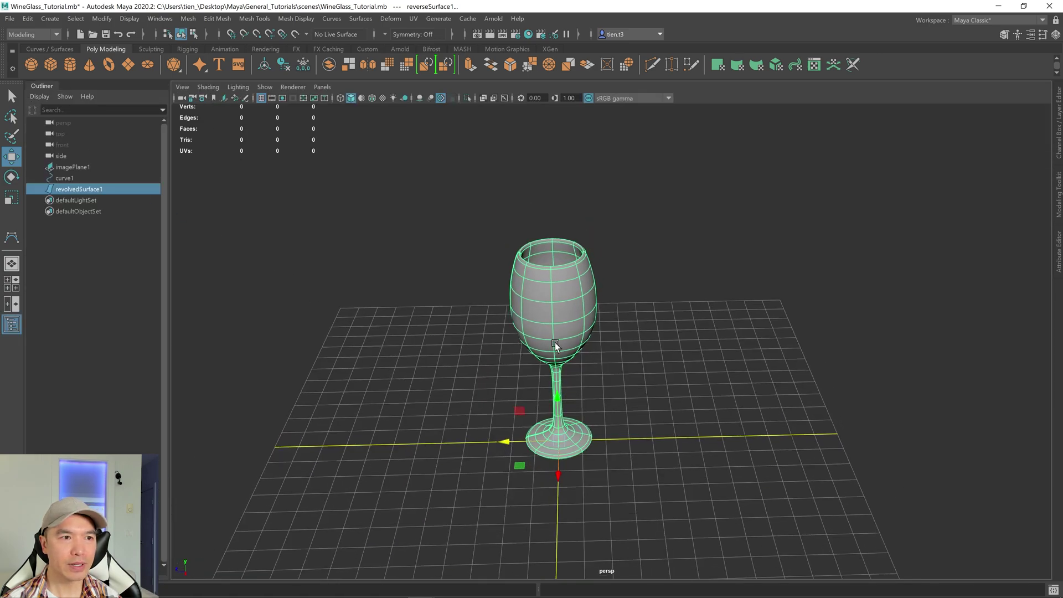
click(1058, 120)
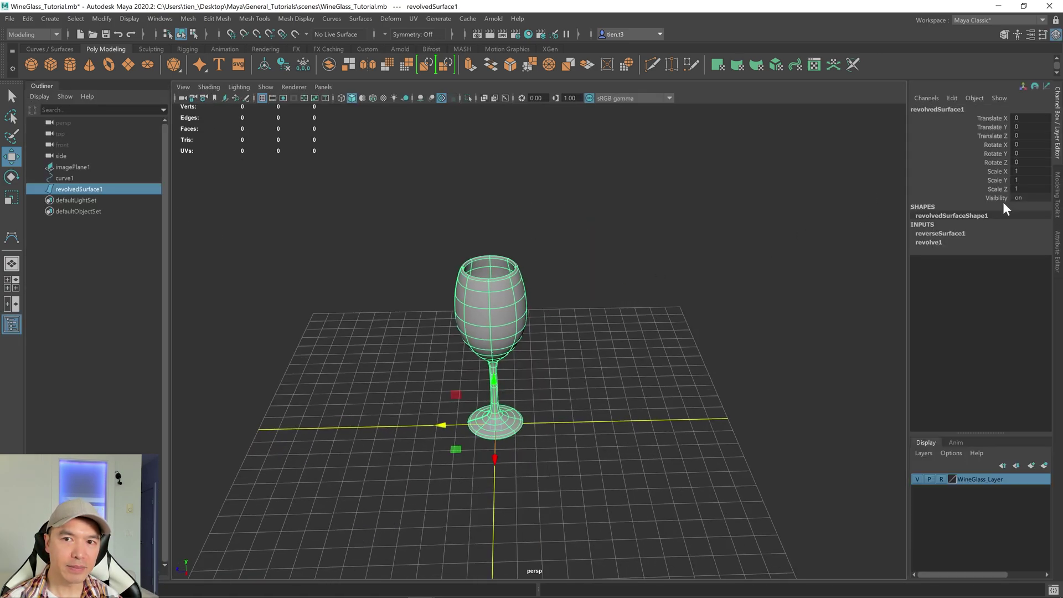
- Scale curve1 to 0.989 in Y to slightly shorten the glass
click(65, 178)
scroll(413, 316, up, 3)
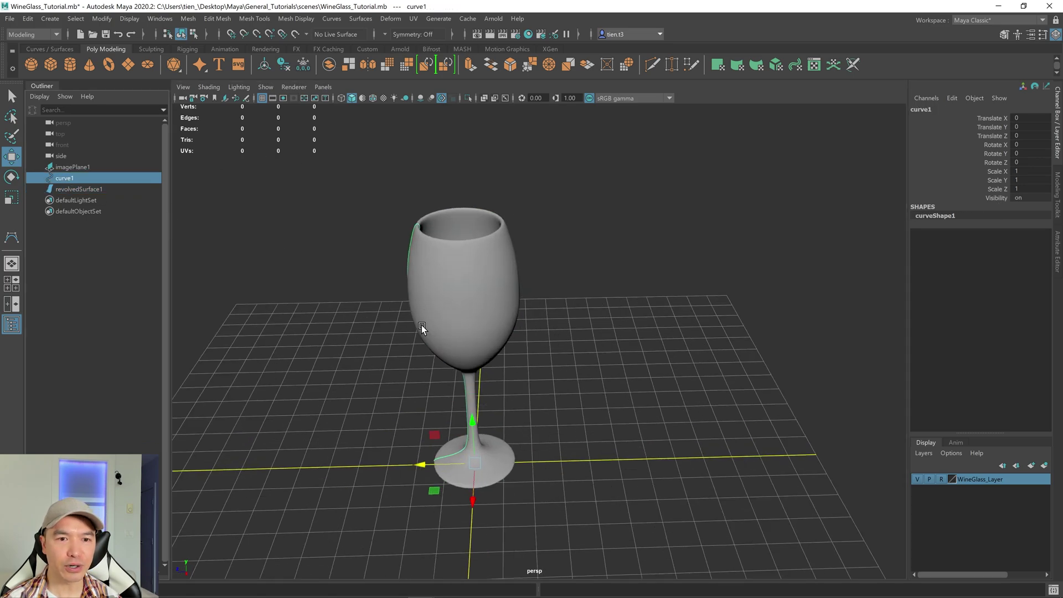
alt+drag(422, 328, 423, 308)
key(r)
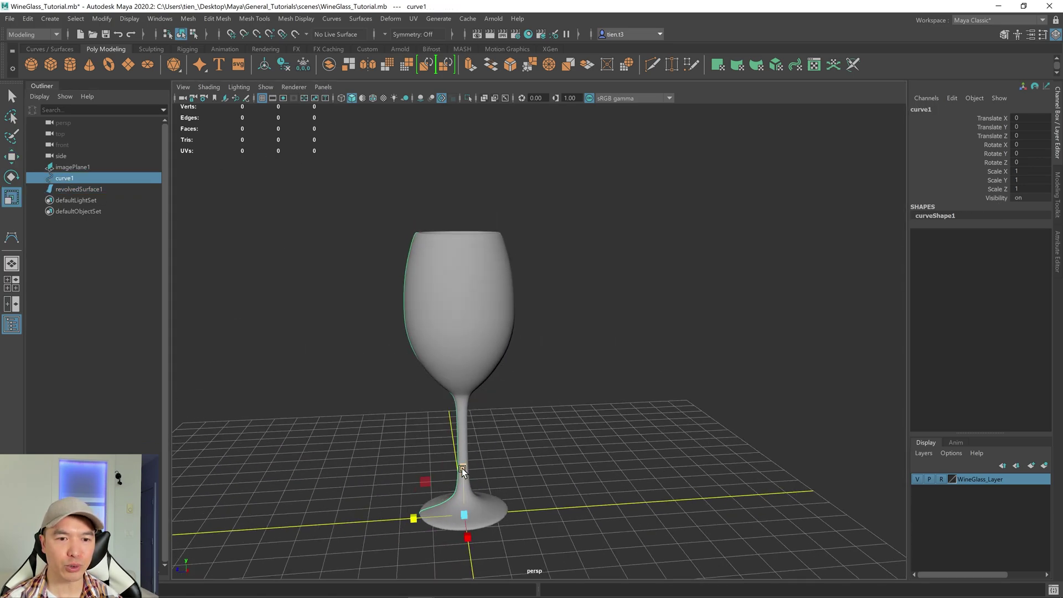
drag(462, 467, 461, 469)
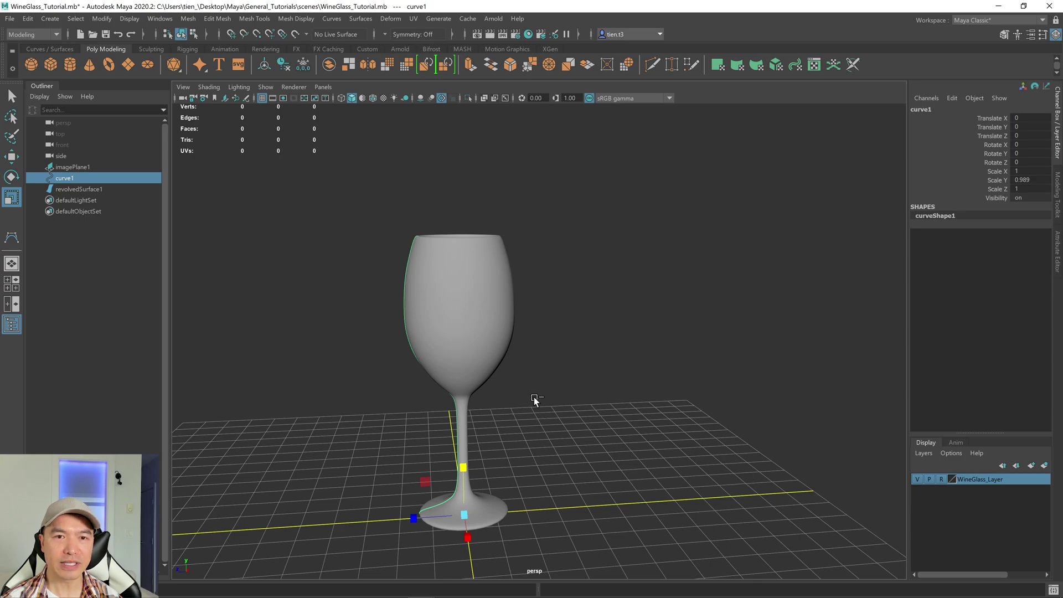
- Duplicate the revolved glass and move the copy aside along Z
click(484, 301)
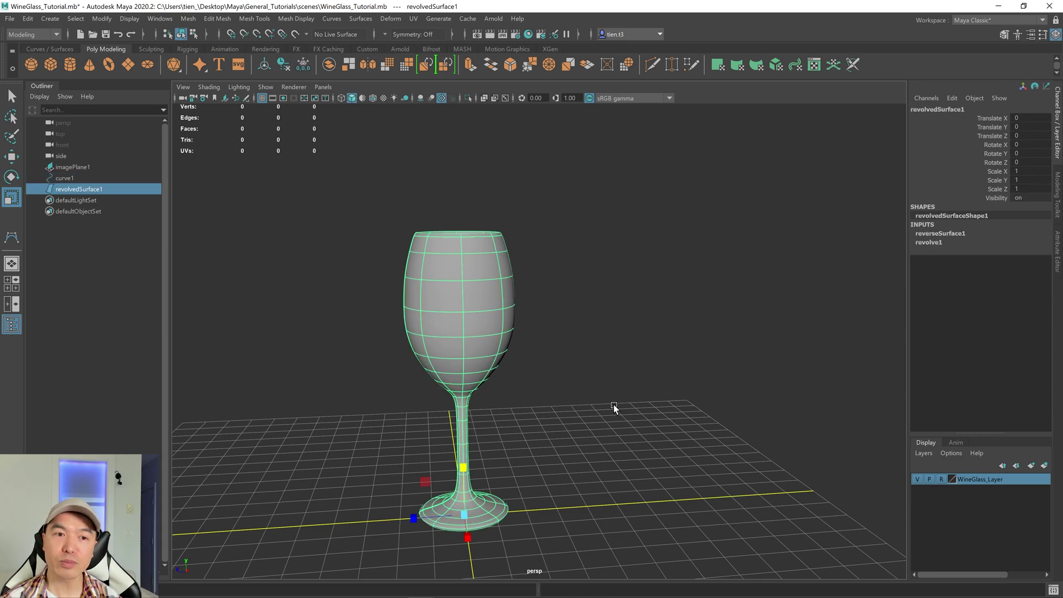
key(ctrl+d)
key(w)
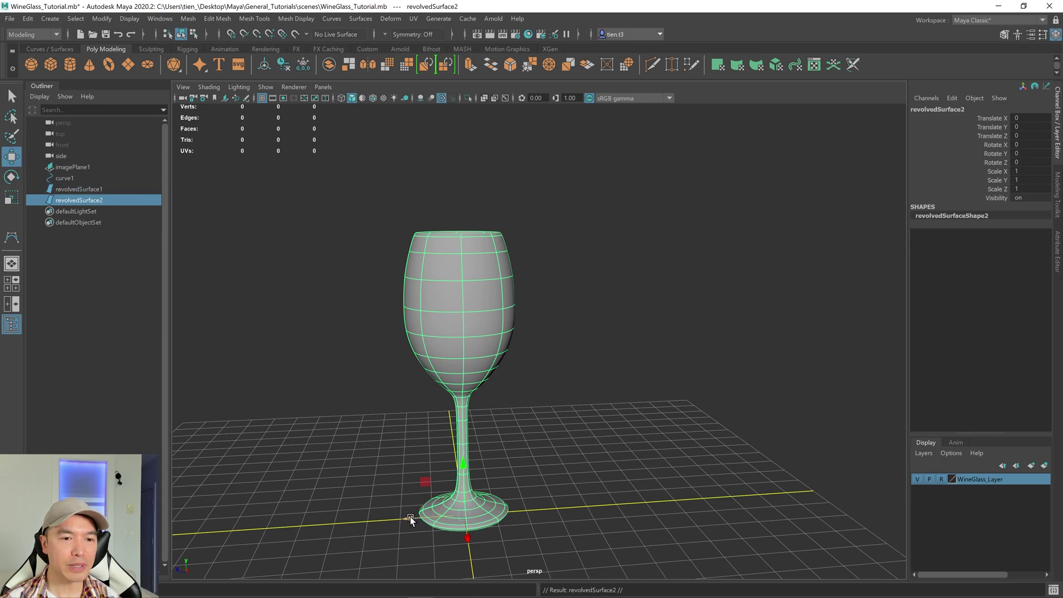
drag(410, 519, 744, 450)
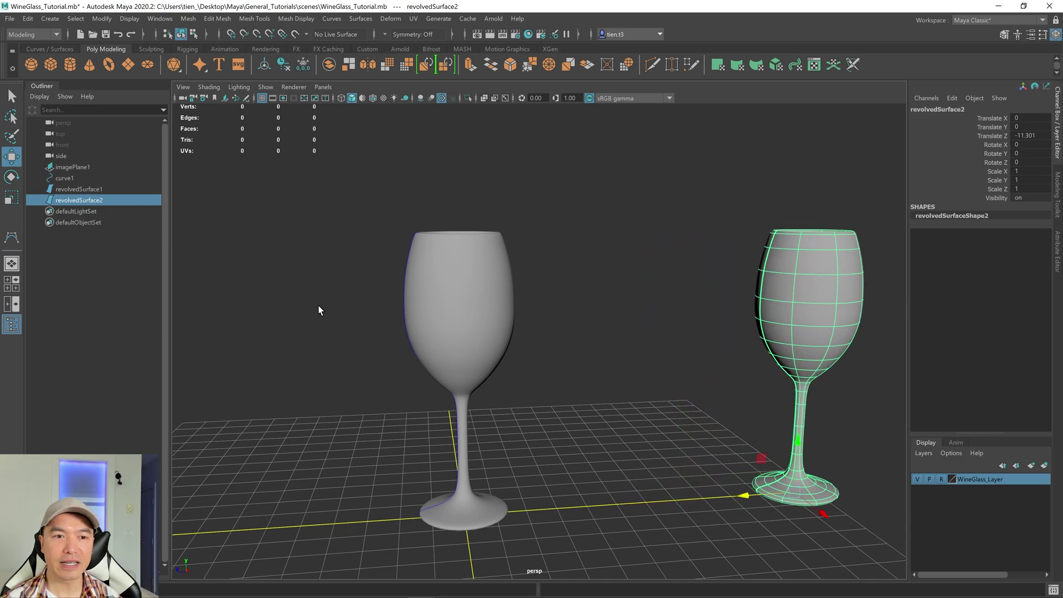
- Scale curve1 to Y 0.703 and Z 0.998 for a shorter glass
click(63, 177)
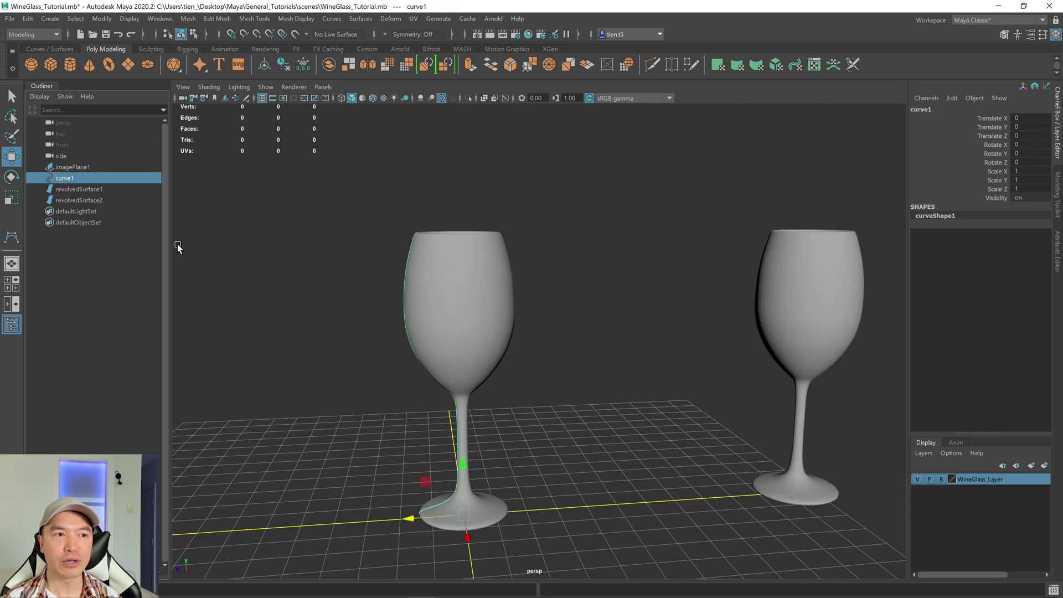
key(r)
drag(462, 467, 459, 490)
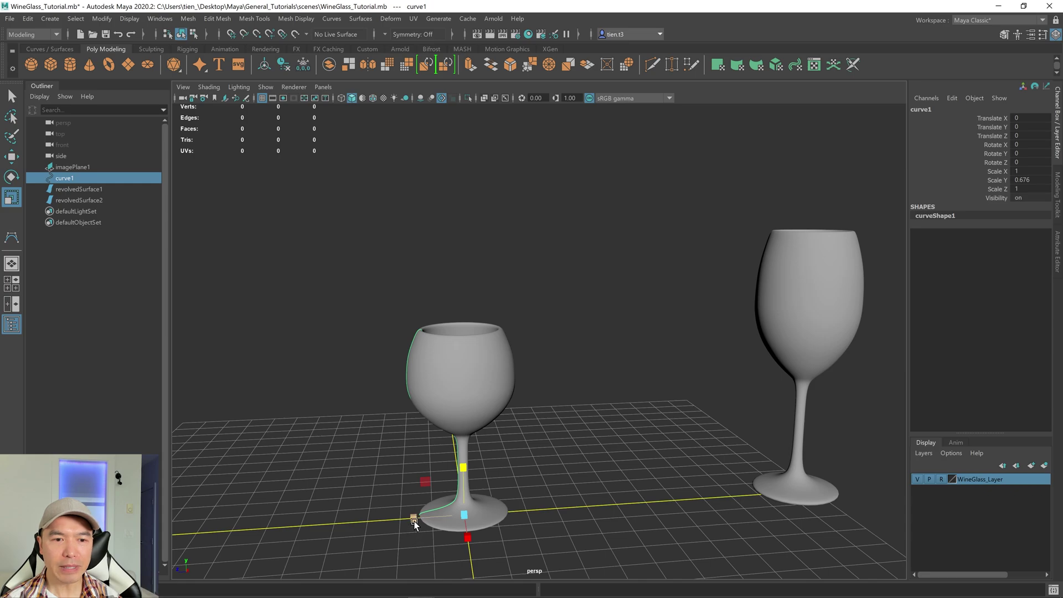
drag(414, 519, 463, 484)
drag(413, 540, 492, 406)
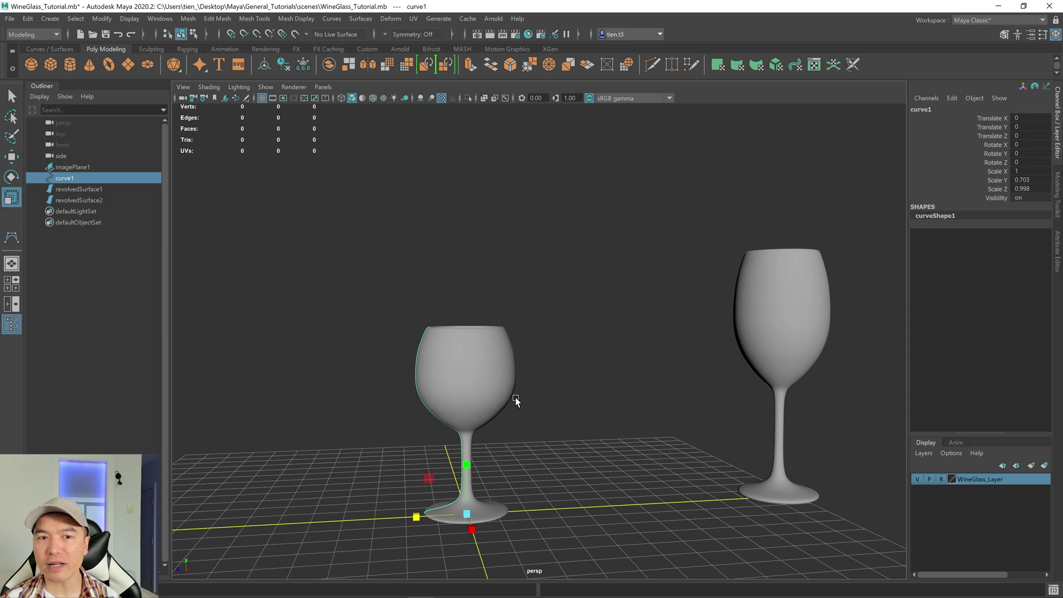
alt+middle_drag(493, 387, 504, 411)
- Duplicate the shortened glass and move the copy to the right
click(494, 368)
key(w)
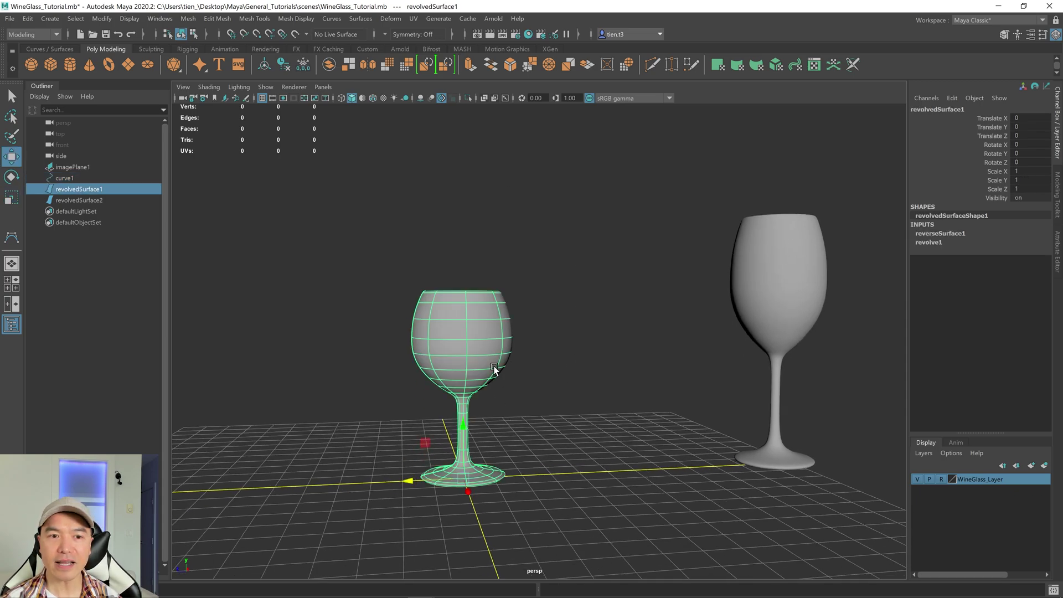
key(ctrl+d)
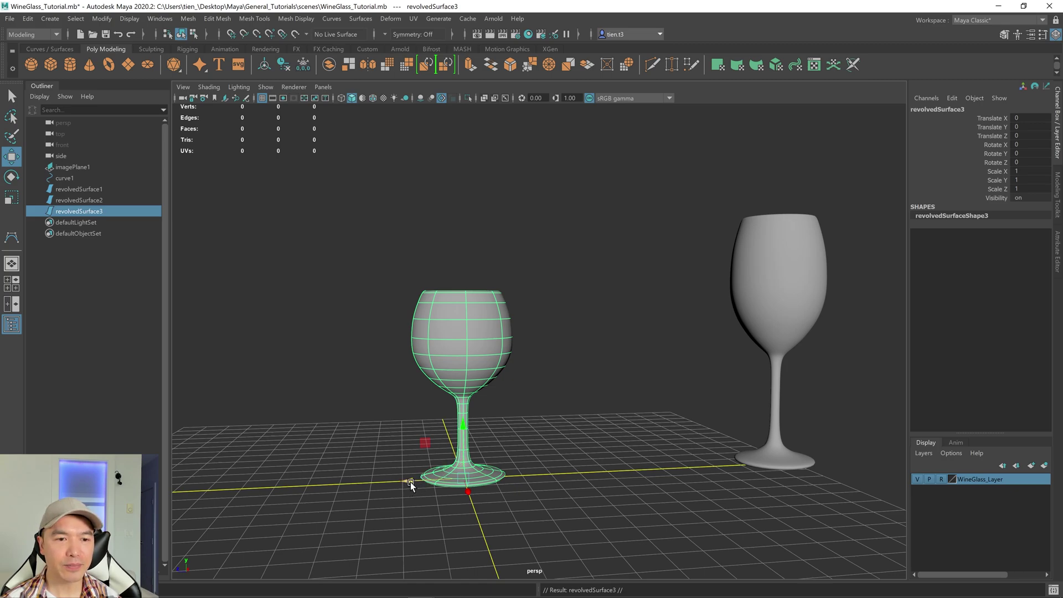
drag(410, 484, 637, 446)
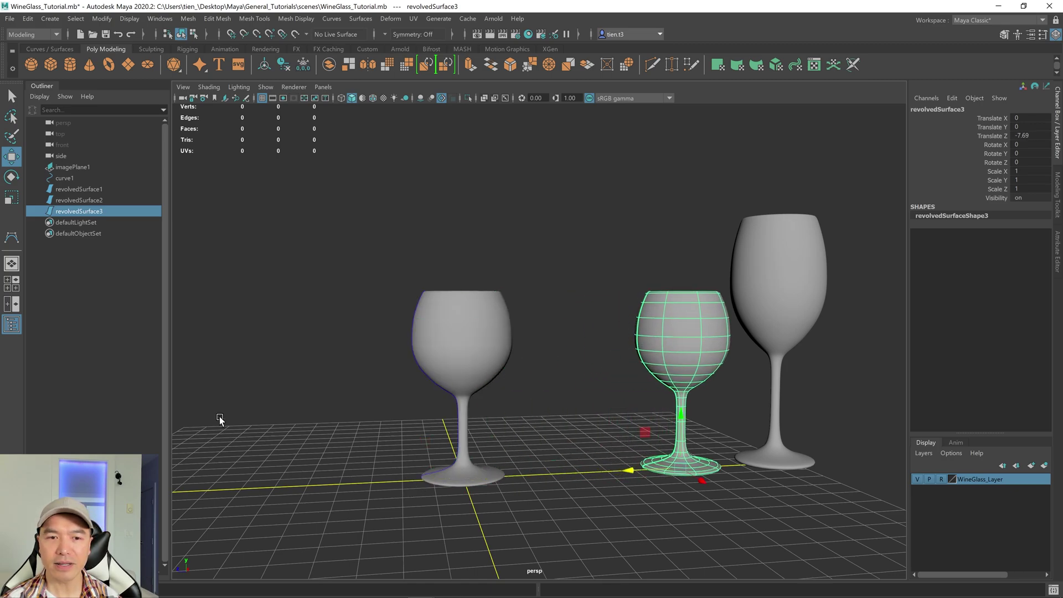
- Scale curve1 taller and narrower into a slim flute profile
click(66, 179)
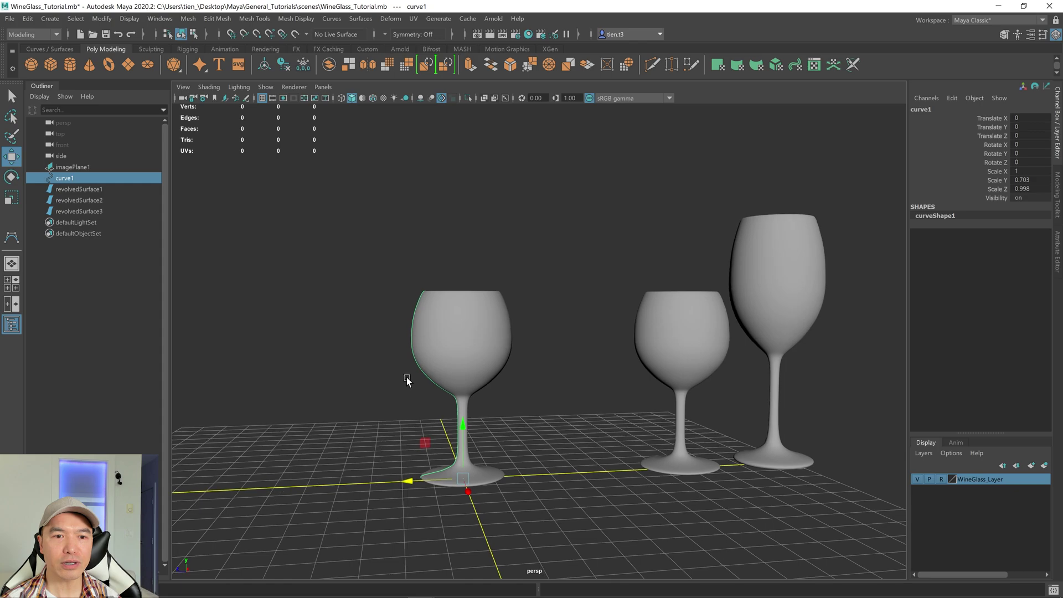
key(r)
drag(464, 434, 462, 395)
drag(445, 480, 333, 520)
alt+drag(518, 473, 565, 421)
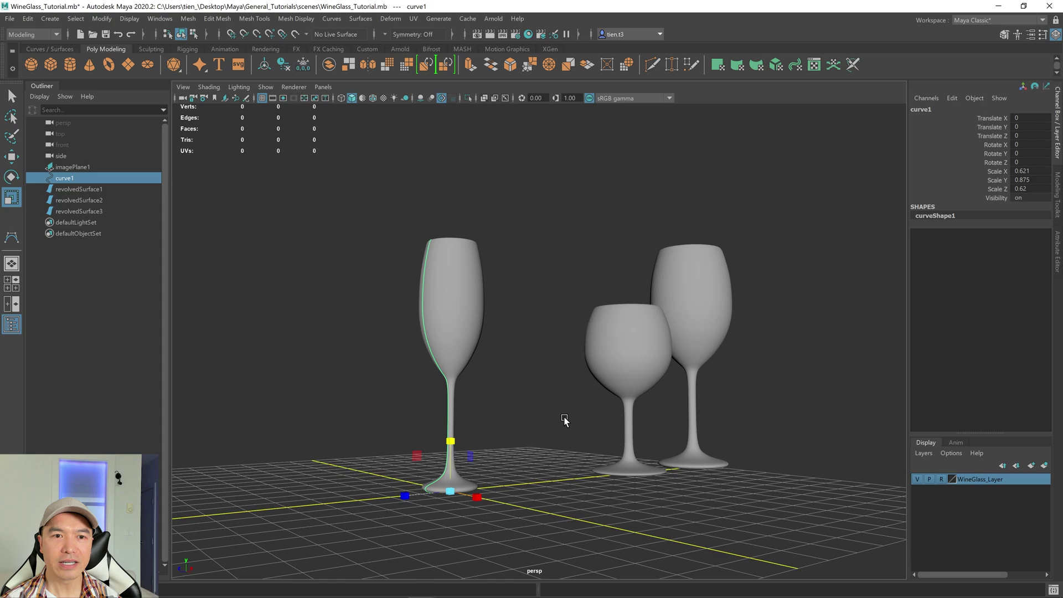
alt+drag(472, 372, 475, 370)
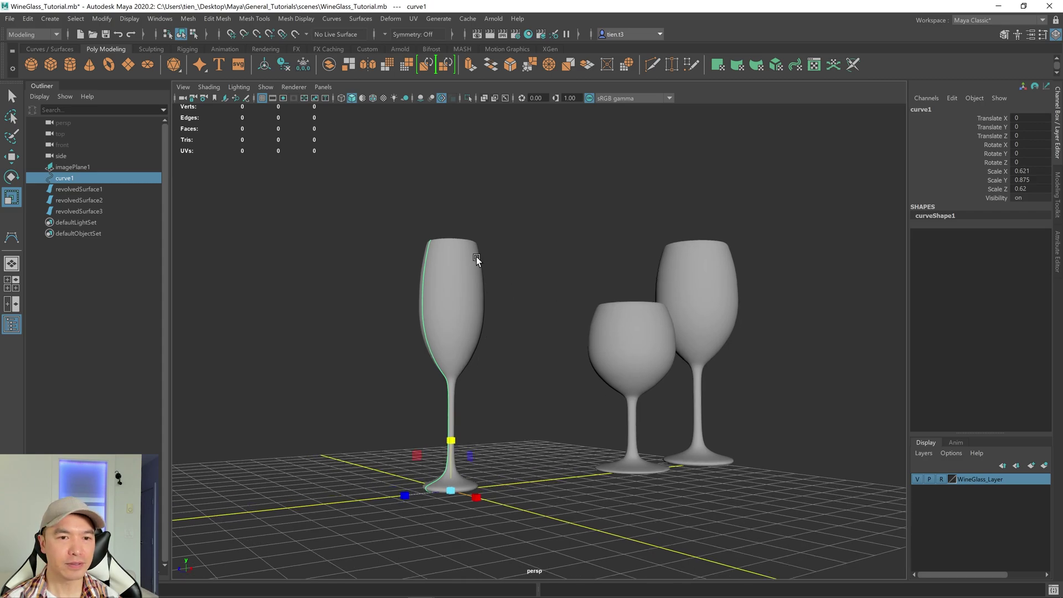
- Repeat Revolve with G and move revolvedSurface4 along Z into line with the others
key(g)
alt+drag(565, 356, 557, 361)
key(w)
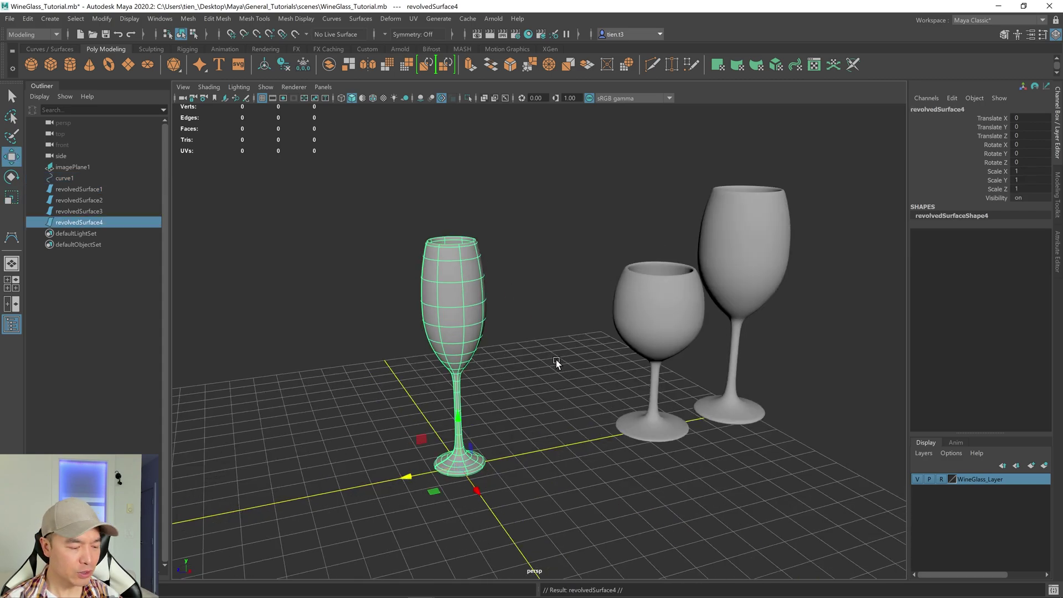
drag(410, 476, 511, 440)
alt+middle_drag(637, 412, 597, 438)
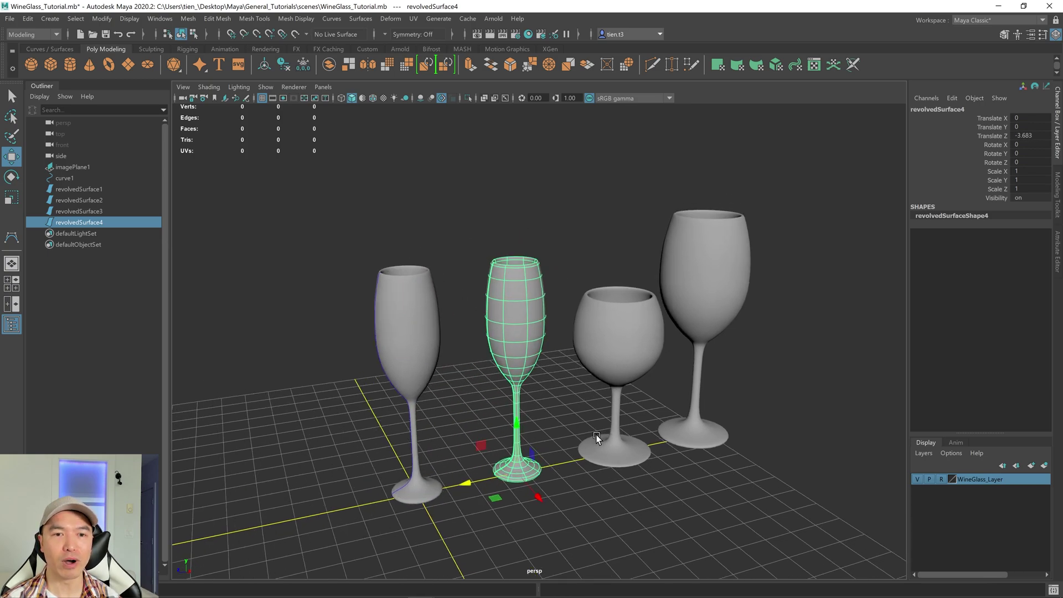
alt+drag(596, 438, 593, 422)
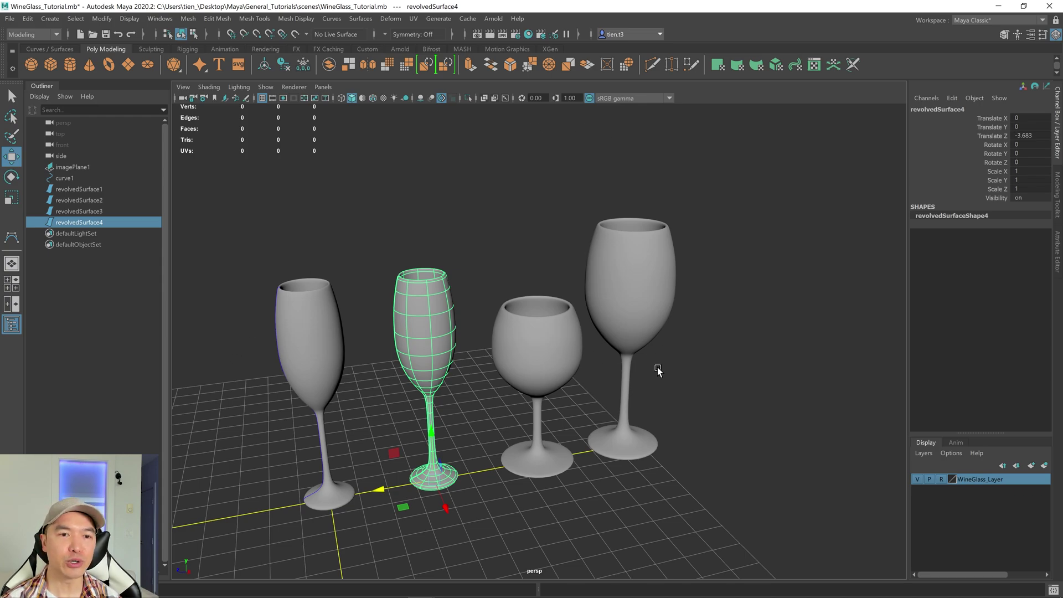
alt+drag(656, 368, 649, 386)
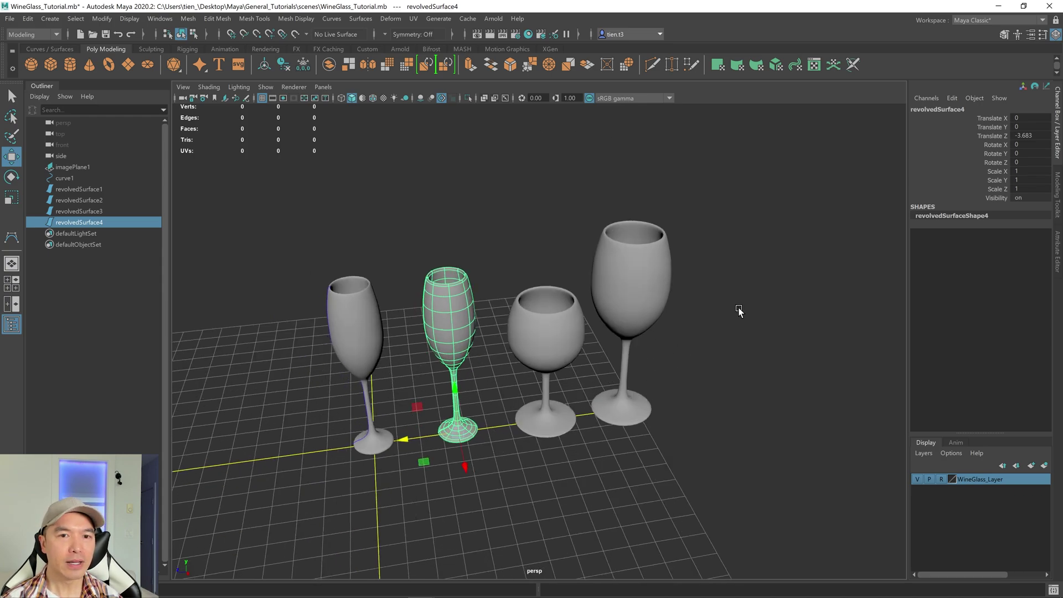
click(627, 264)
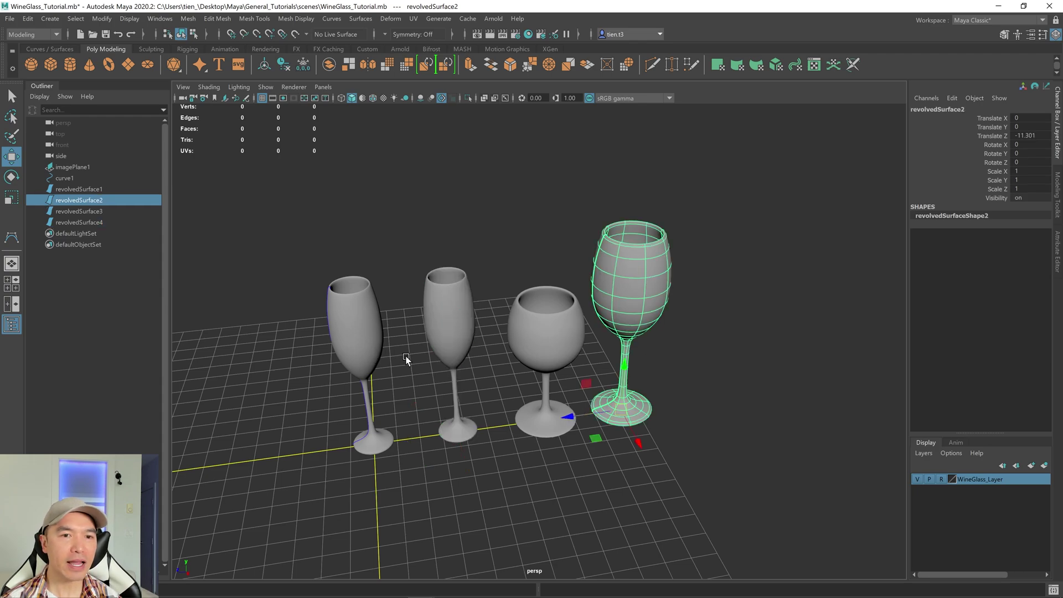
alt+drag(496, 366, 499, 373)
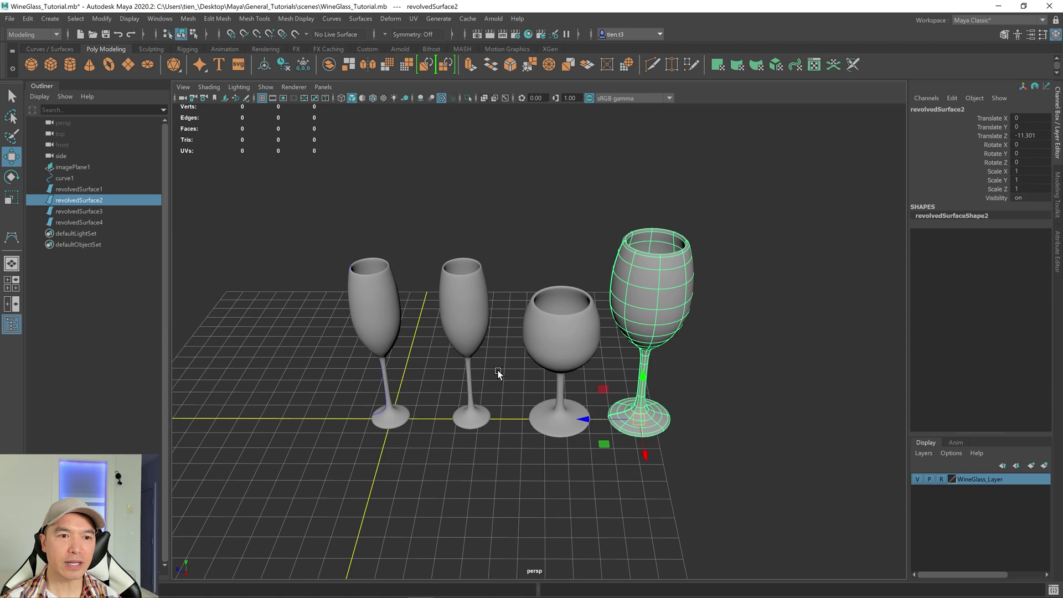
- Isolate revolvedSurface2, collapse the side panels, and move it along Z toward centre
click(468, 98)
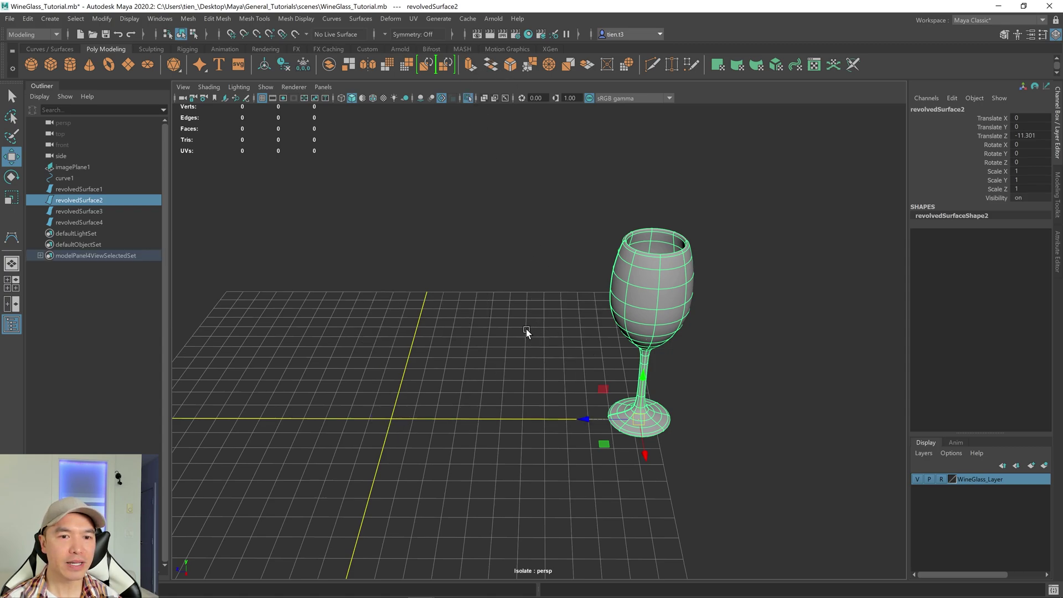
click(41, 86)
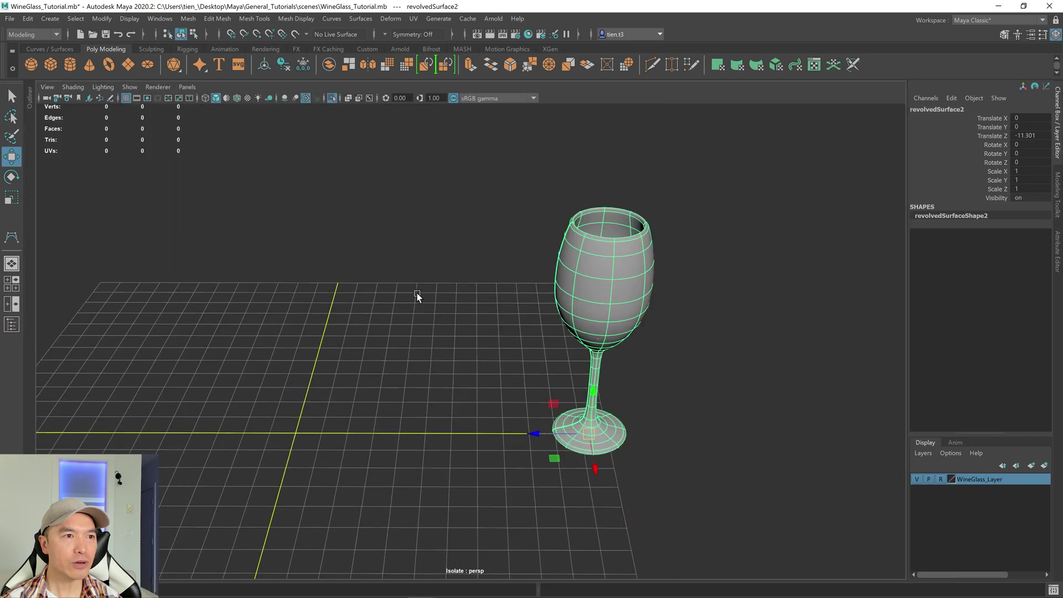
click(1056, 116)
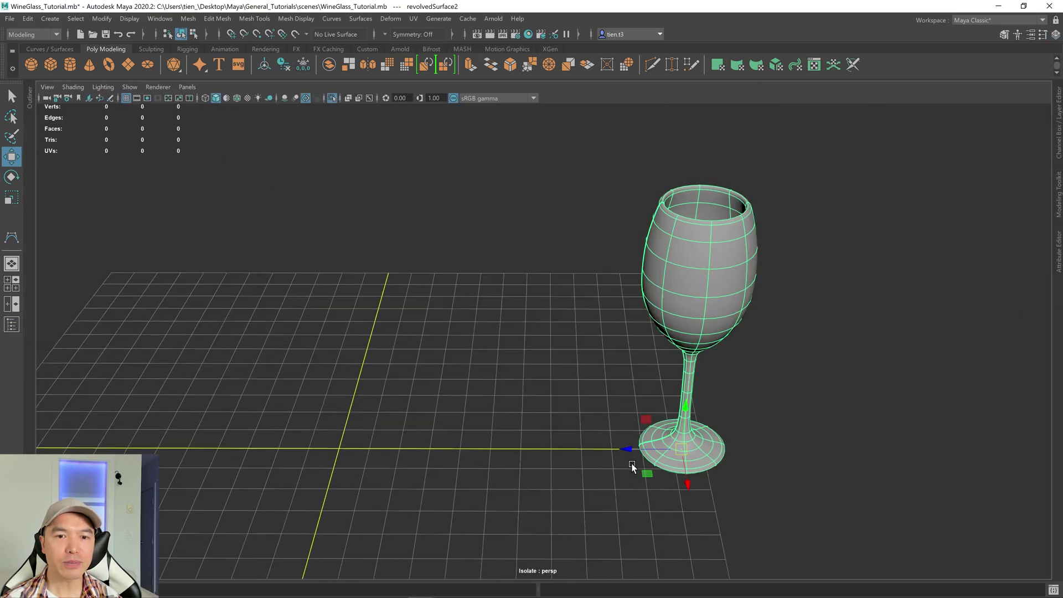
drag(633, 468, 570, 463)
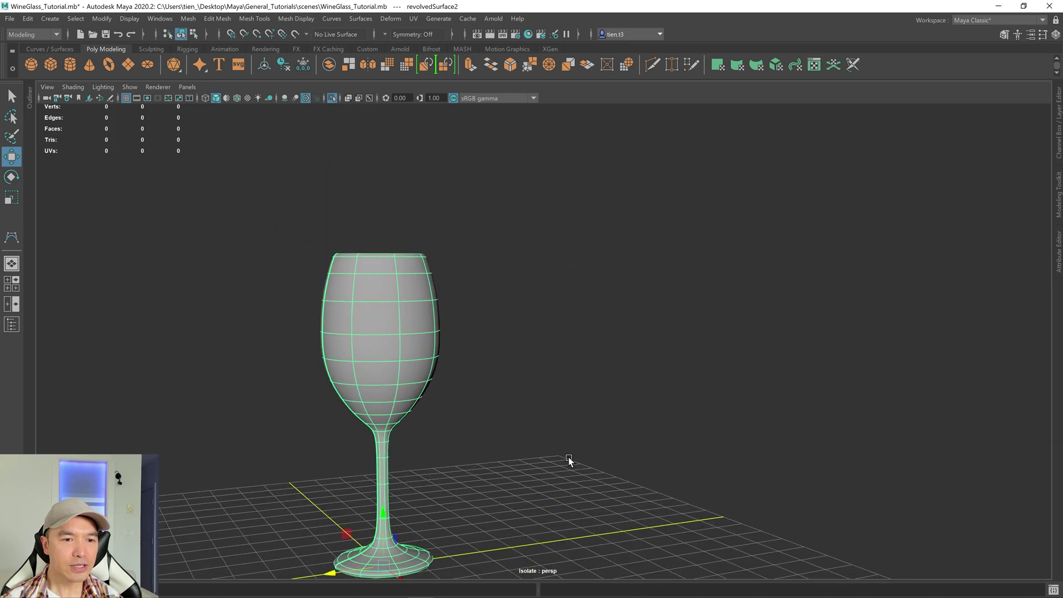
- Open NURBS to Polygons options, reset settings, and choose General tessellation
click(101, 18)
mouse_move(133, 291)
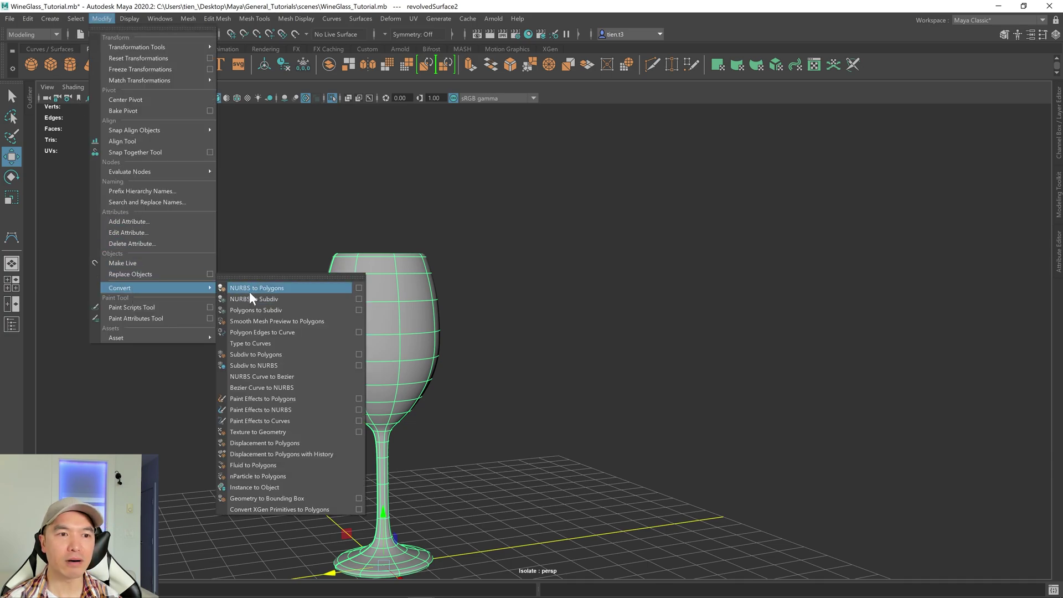
click(359, 288)
alt+drag(518, 340, 523, 280)
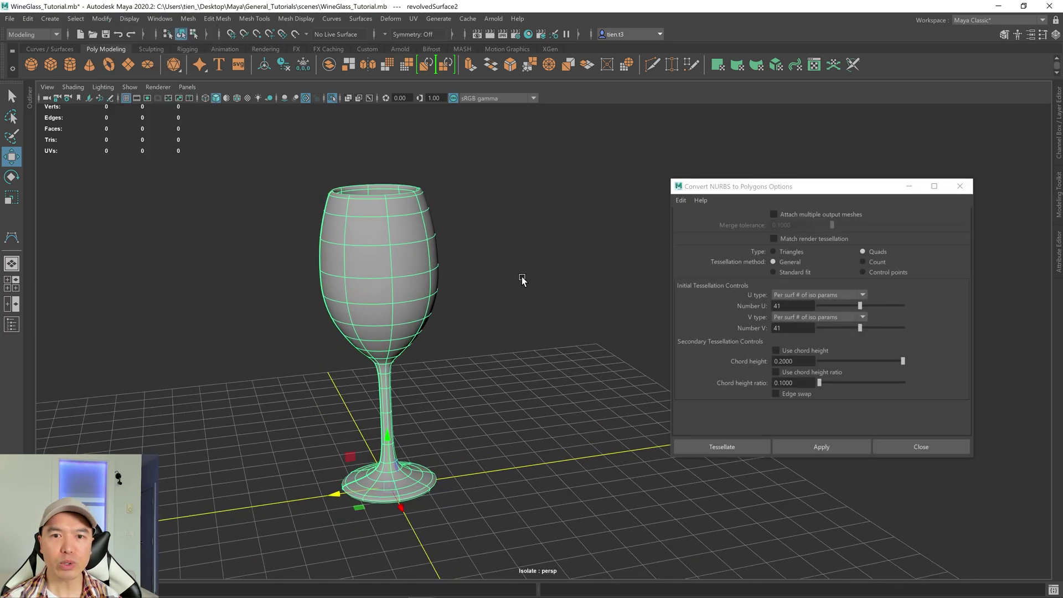
click(683, 200)
click(696, 224)
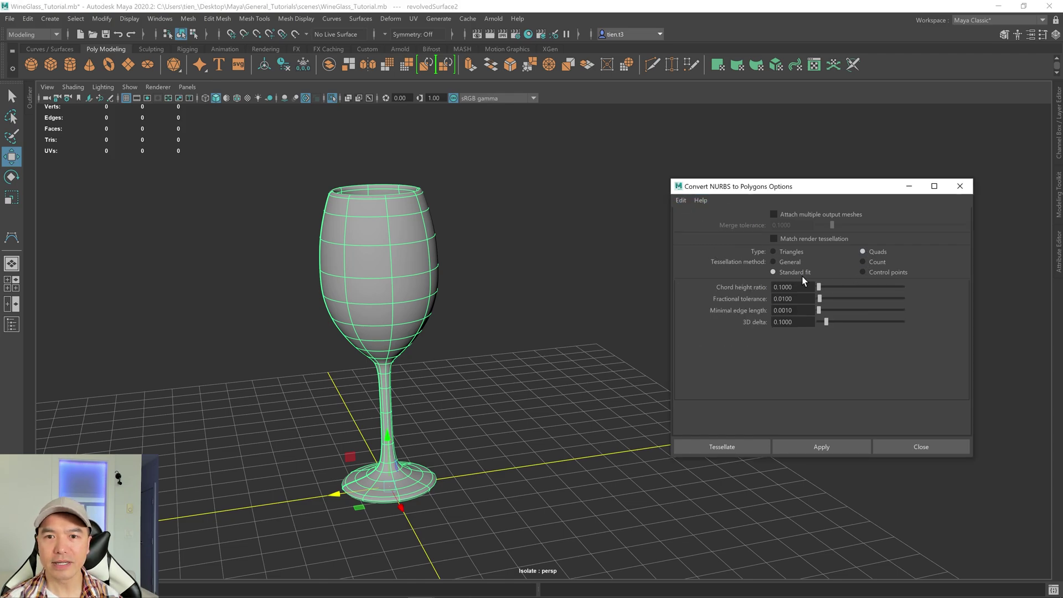
click(775, 262)
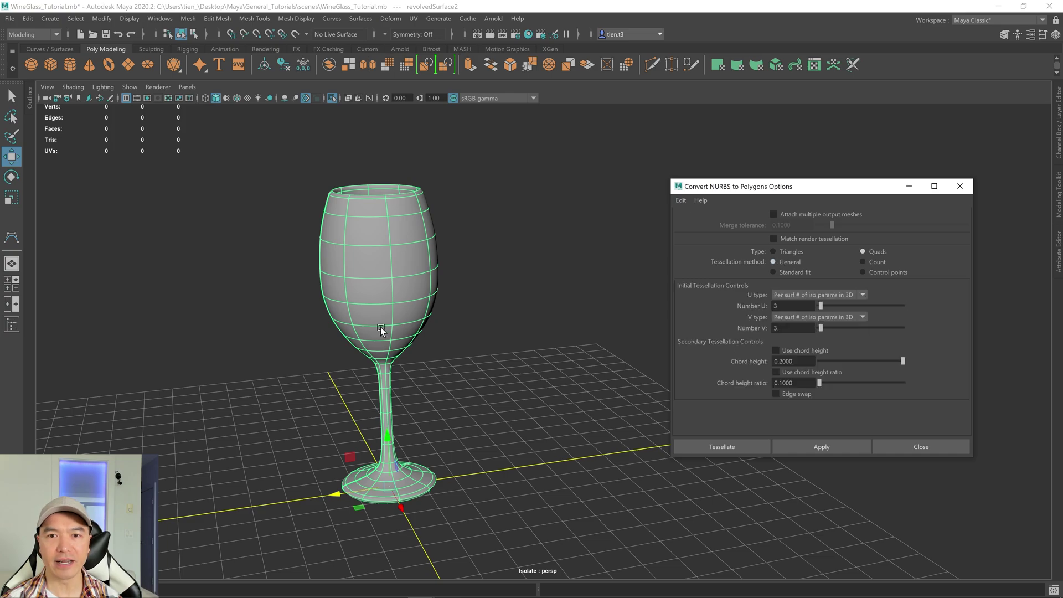
alt+drag(381, 331, 419, 316)
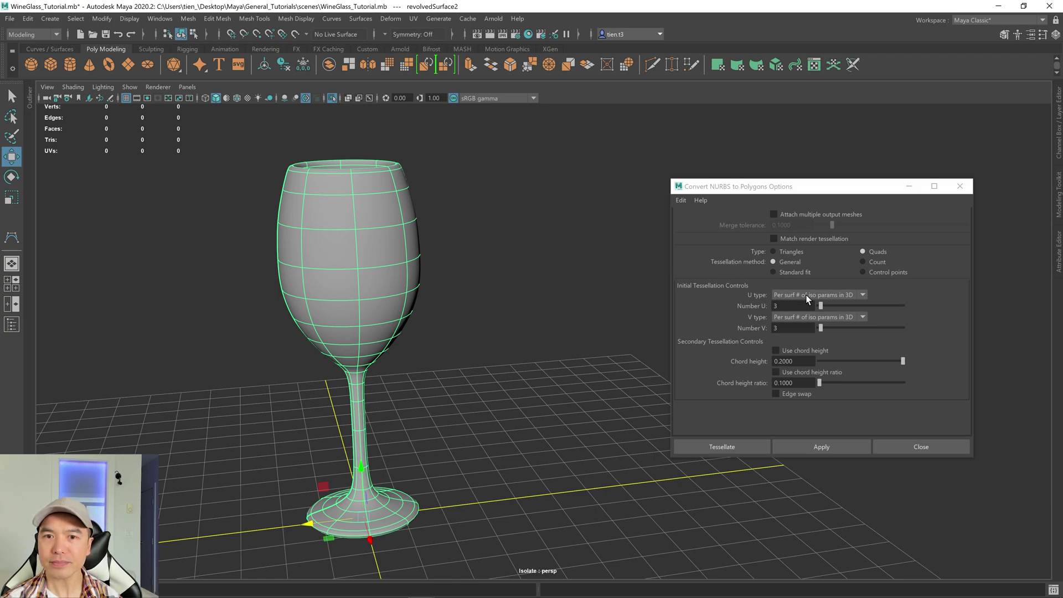
- Browse the U type choices without changing them and frame the glass in view
click(863, 295)
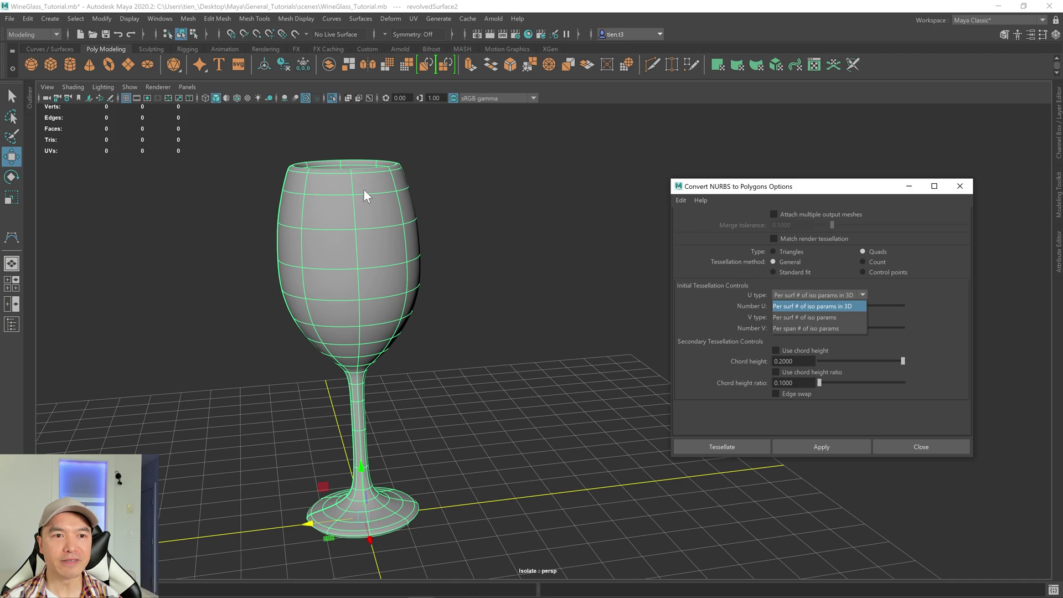
click(360, 382)
alt+drag(360, 382, 356, 356)
scroll(392, 332, up, 5)
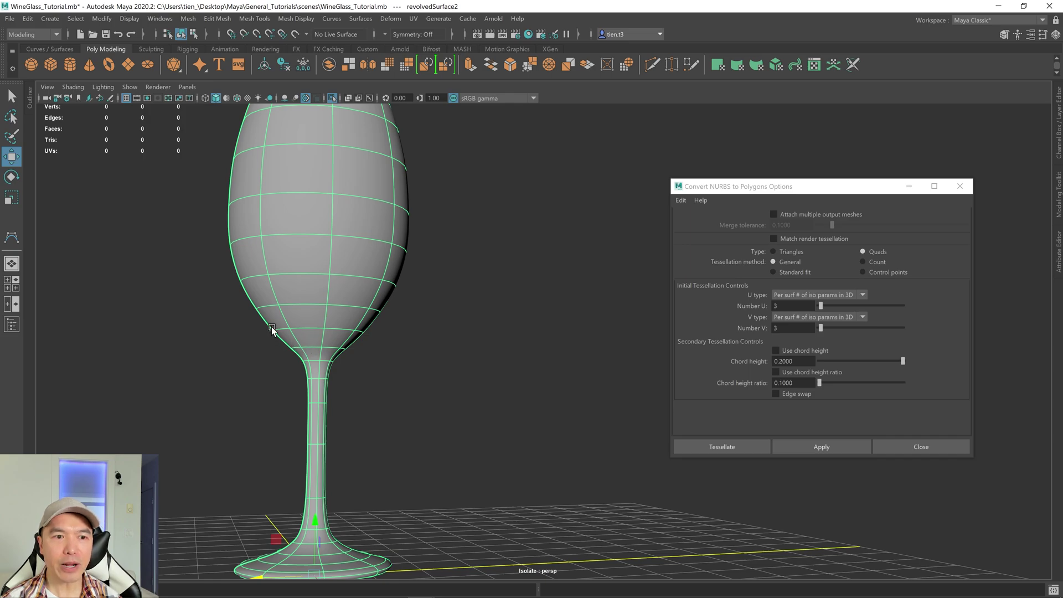
scroll(413, 368, down, 3)
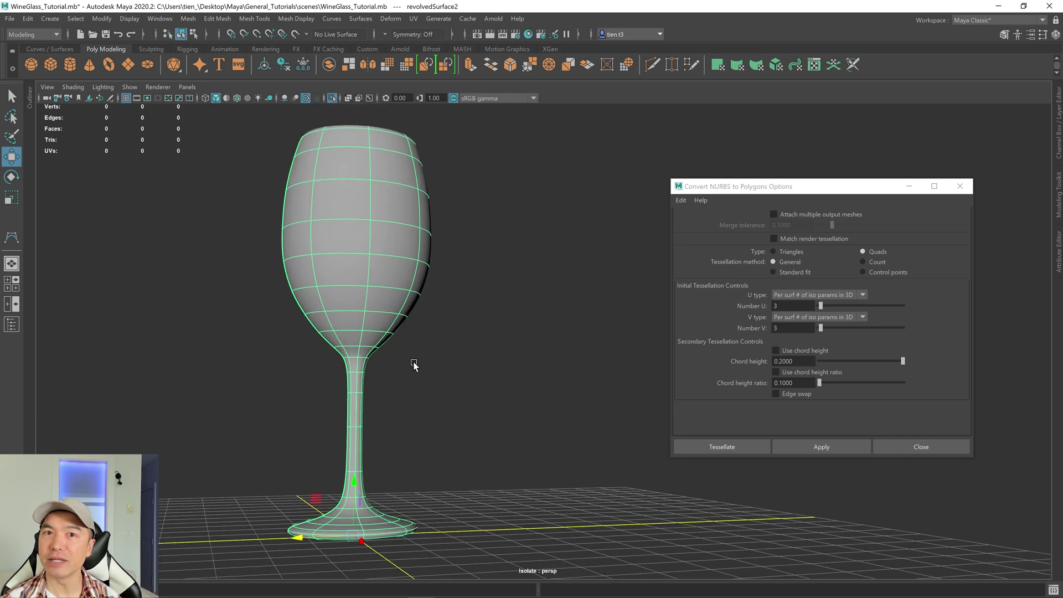
click(819, 220)
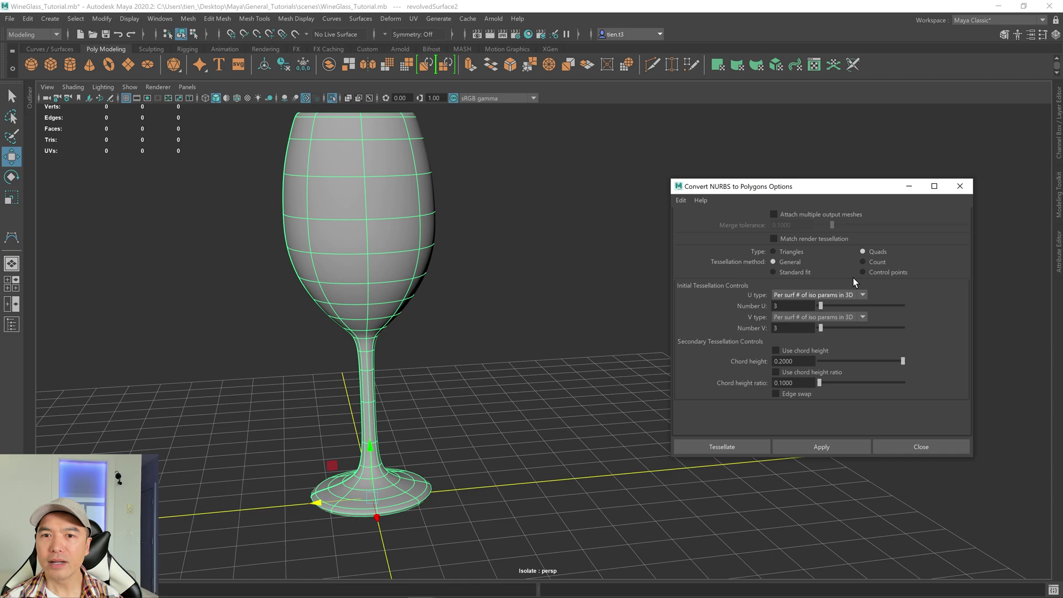
click(864, 297)
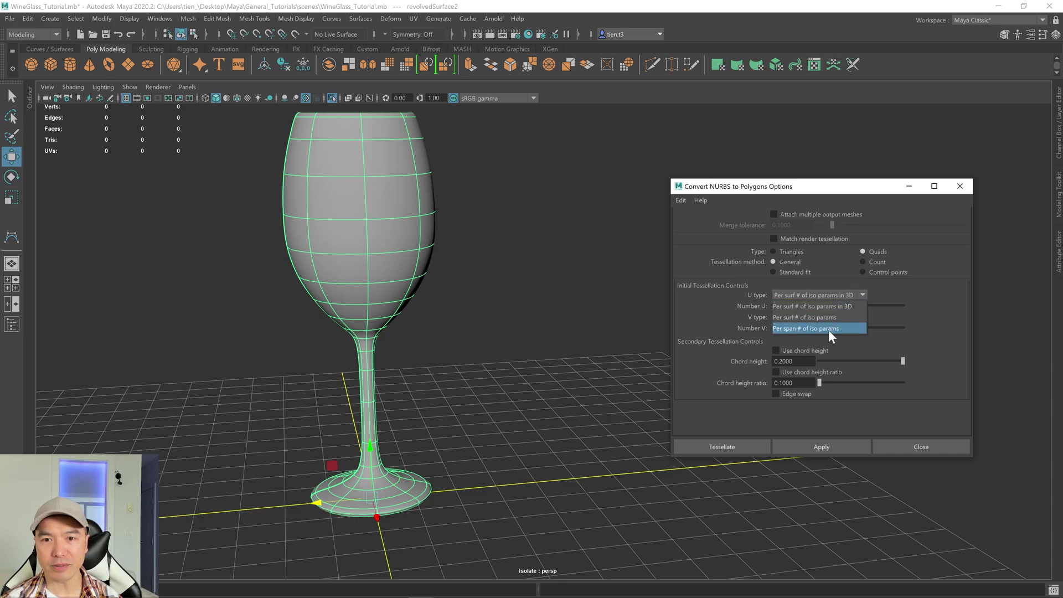
key(Escape)
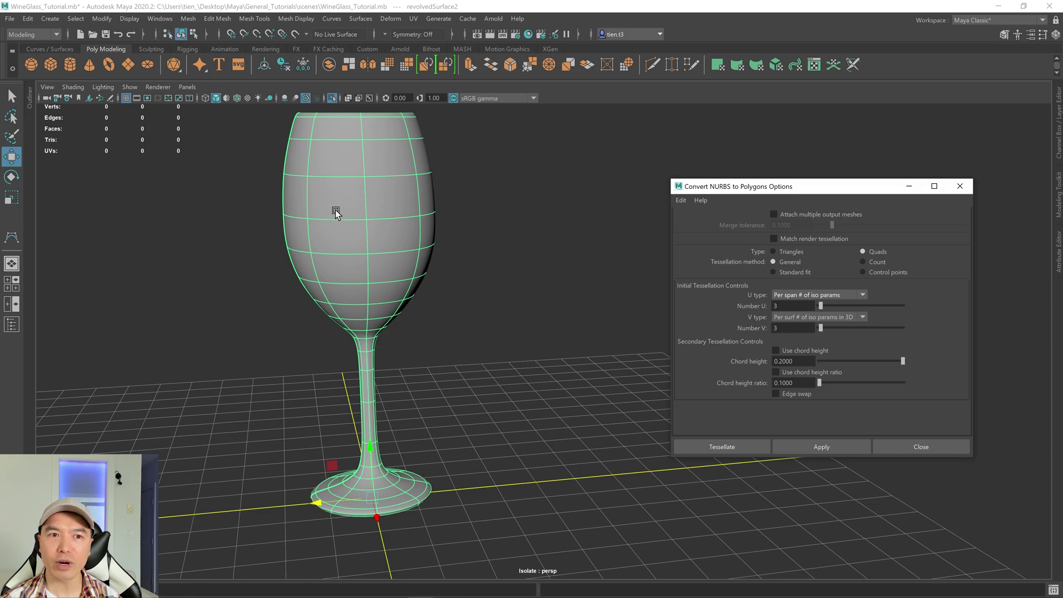
scroll(339, 214, up, 2)
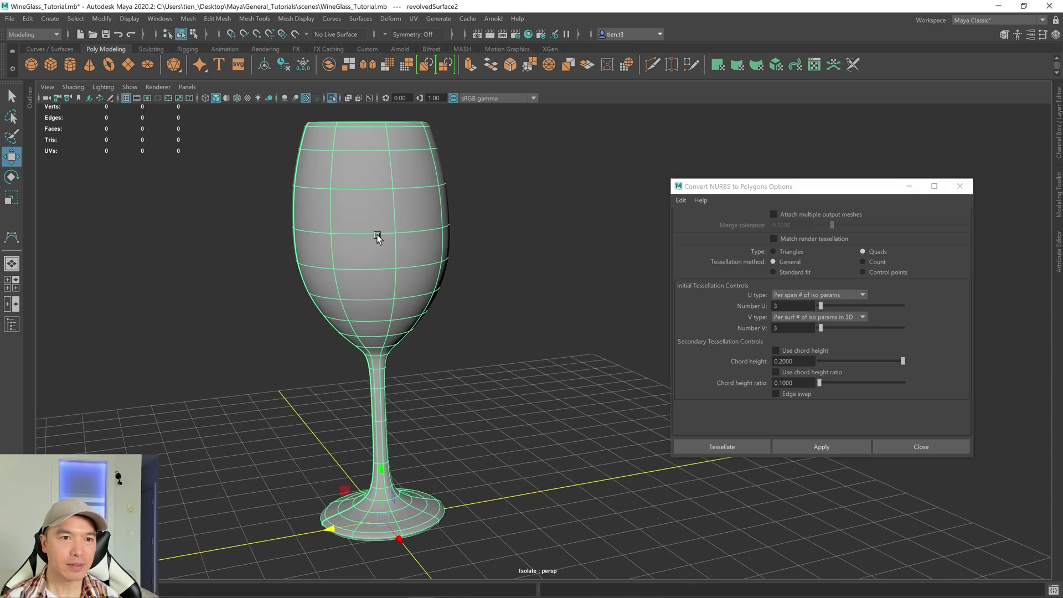
scroll(388, 235, up, 3)
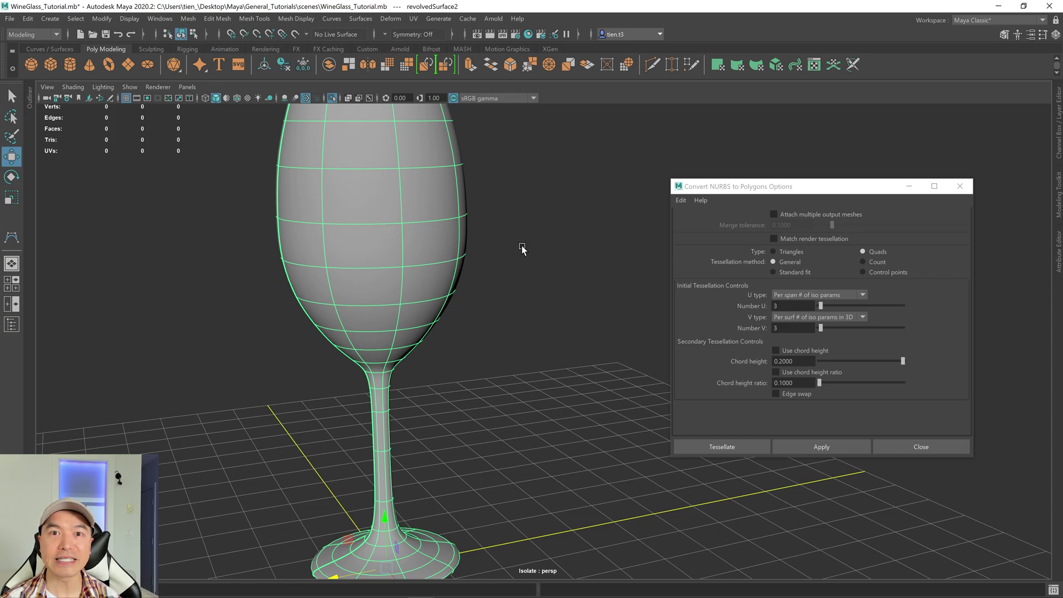
alt+middle_drag(506, 265, 443, 285)
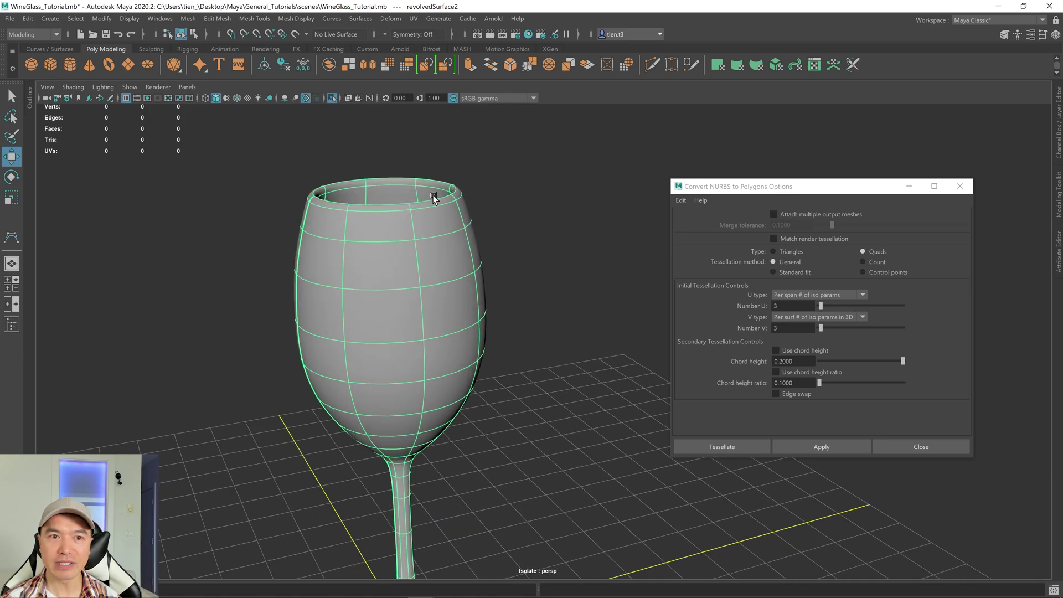
alt+middle_drag(507, 294, 503, 235)
alt+right_drag(503, 235, 498, 284)
- Set U type and V type to 'Per surf # of iso params'
click(863, 295)
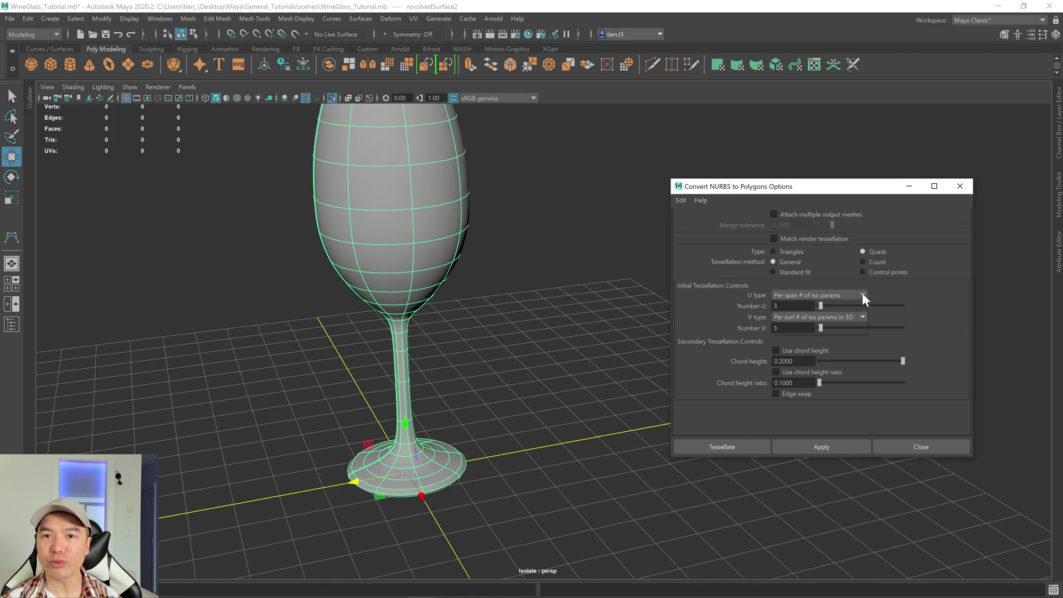
click(842, 312)
click(863, 317)
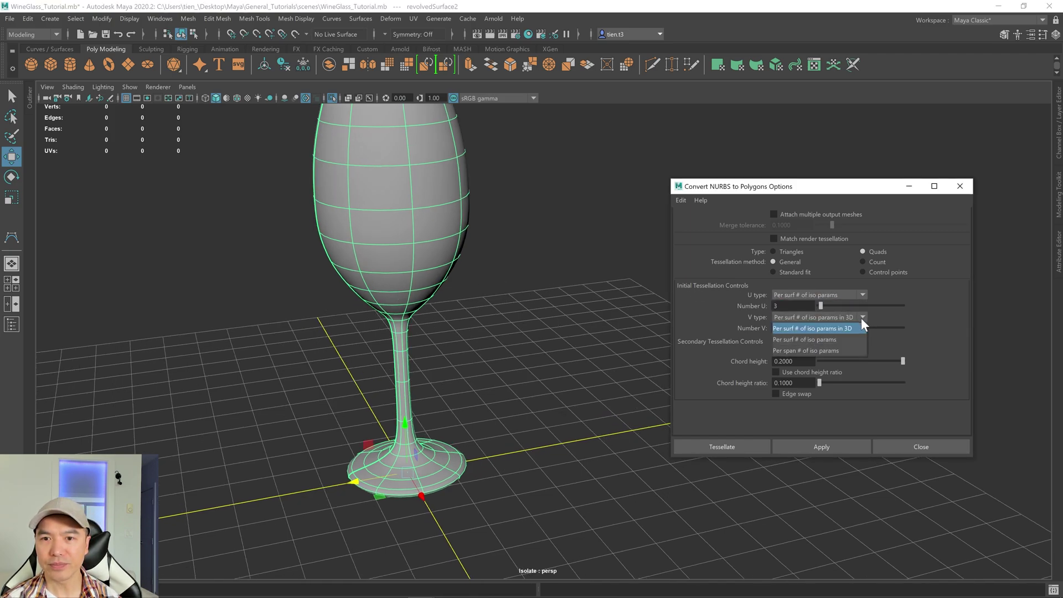
click(826, 340)
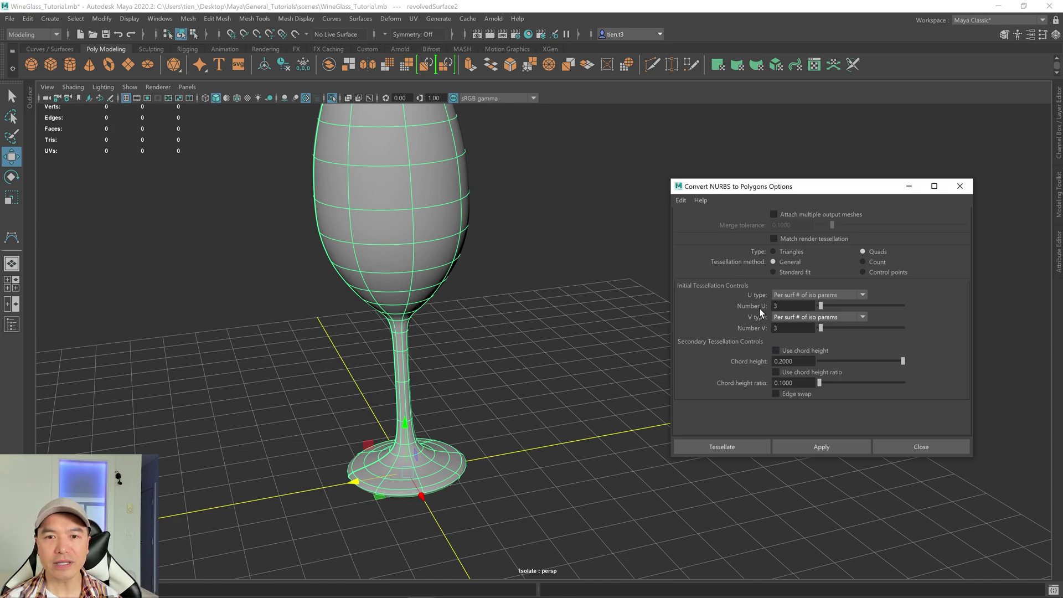
alt+middle_drag(450, 300, 440, 363)
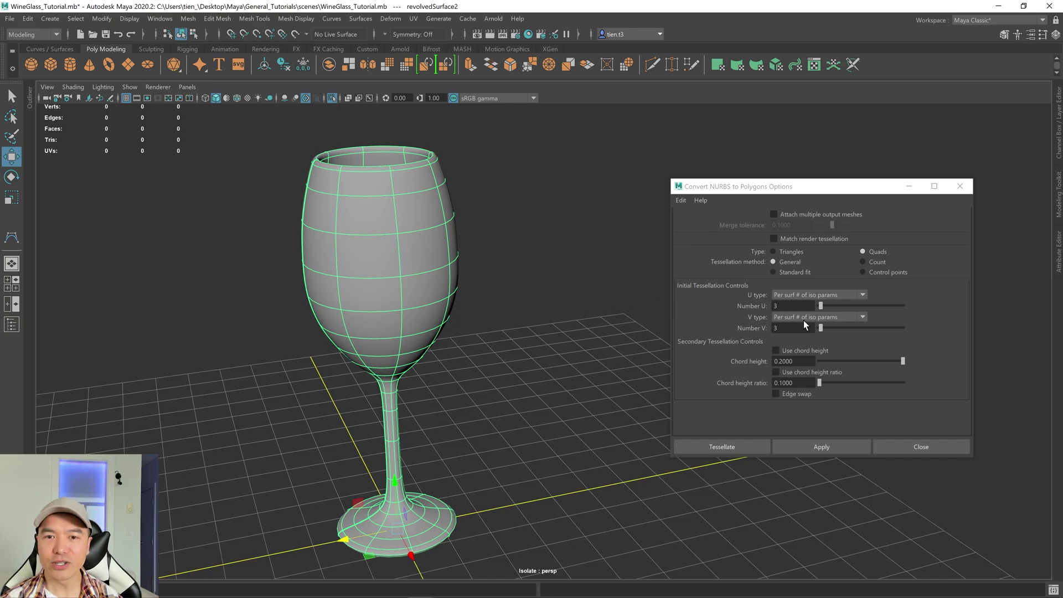
alt+drag(444, 254, 421, 299)
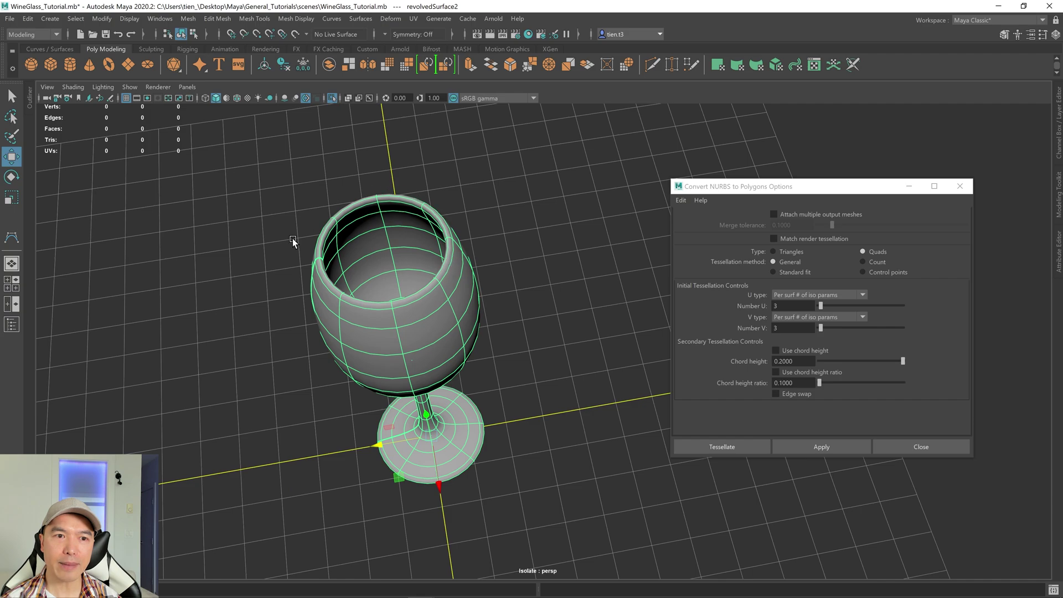
alt+drag(428, 249, 470, 280)
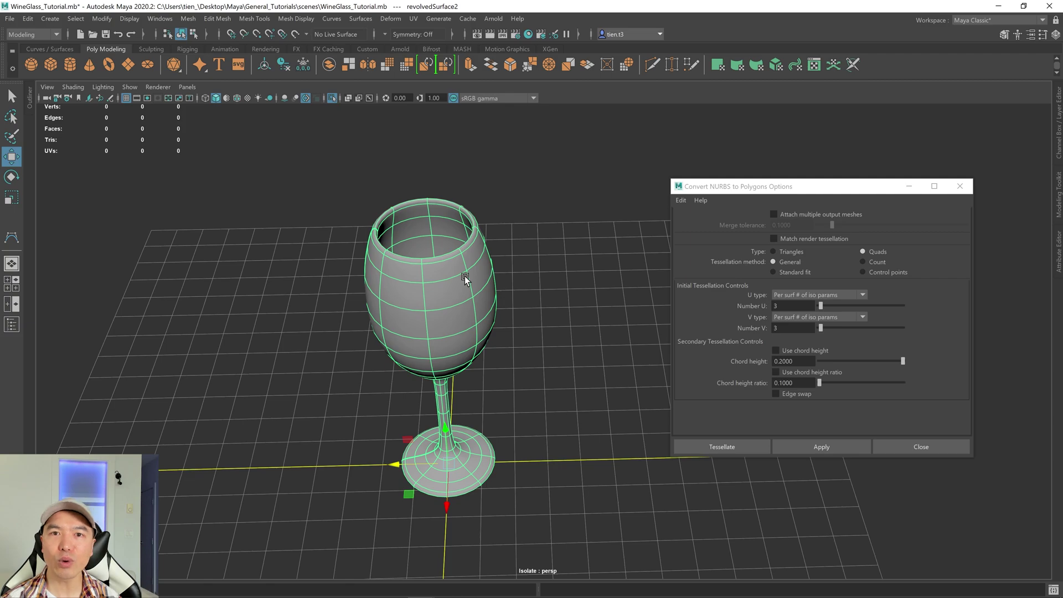
alt+drag(464, 276, 463, 279)
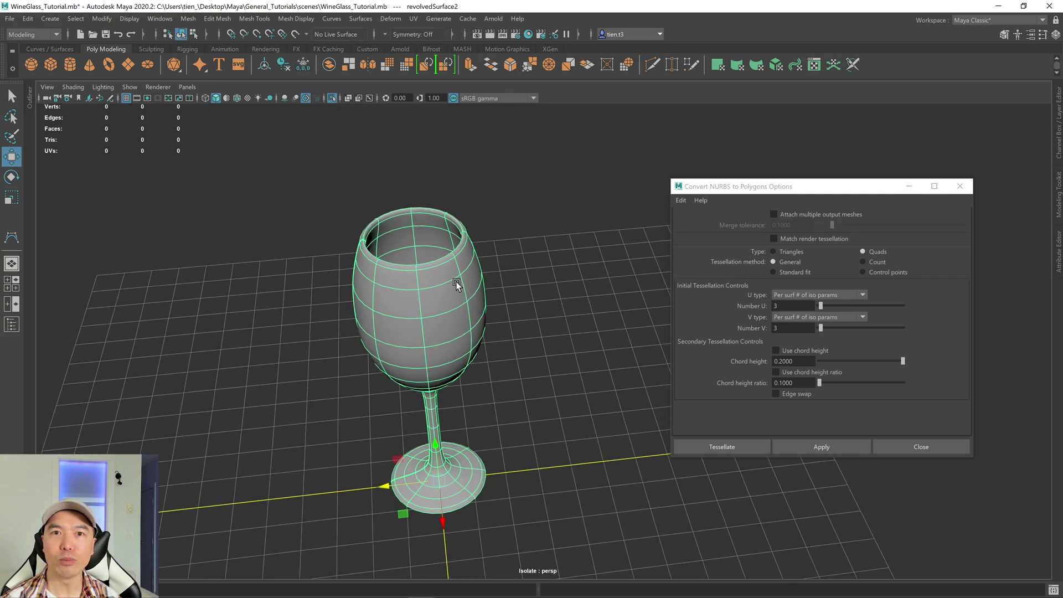
- Set Number U and V to 41 and tessellate into a 1600-face mesh
double_click(792, 328)
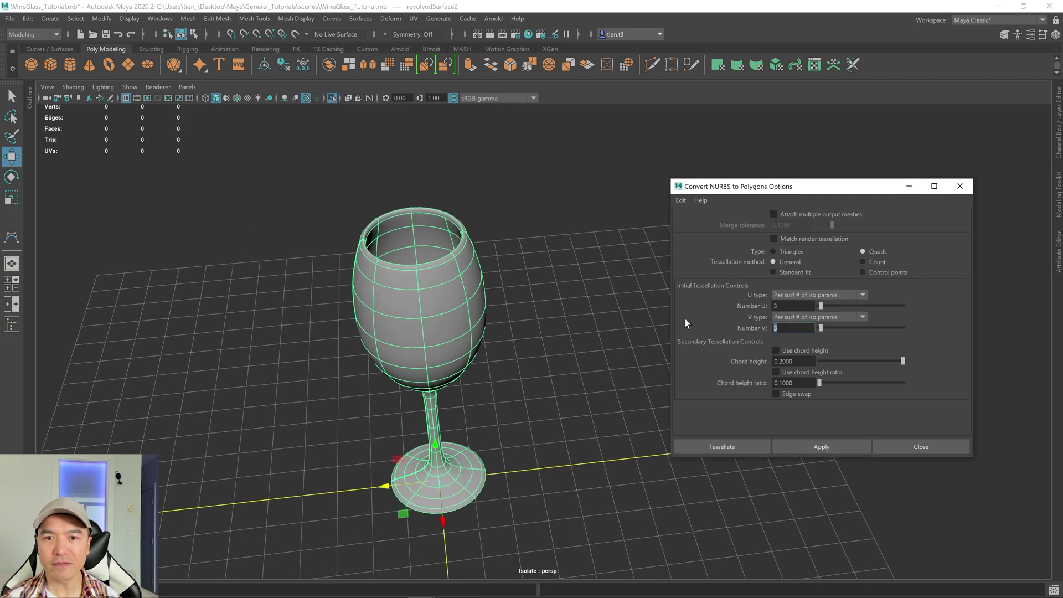
text(41)
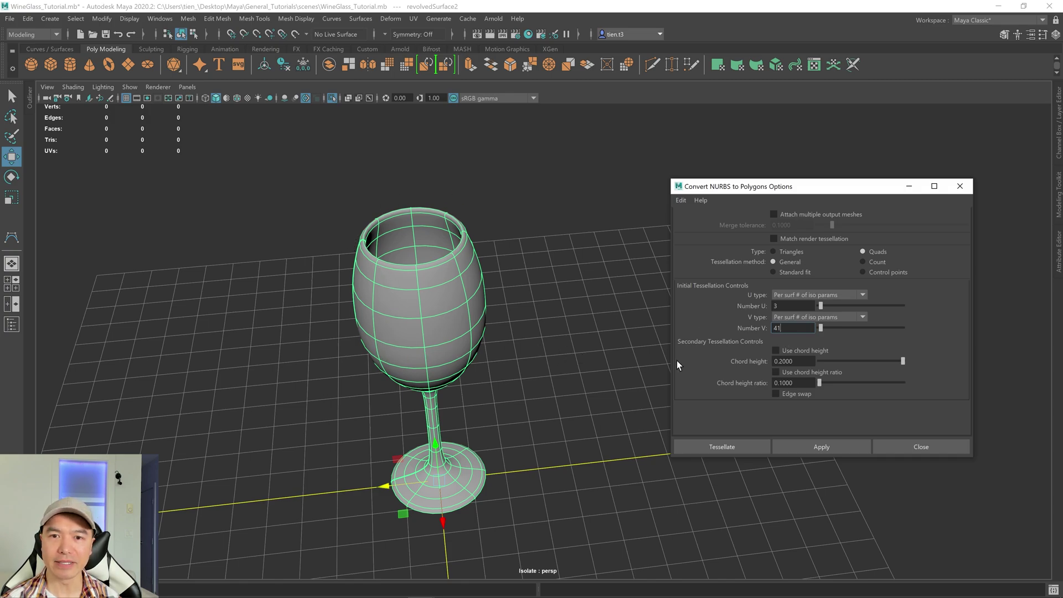
click(793, 306)
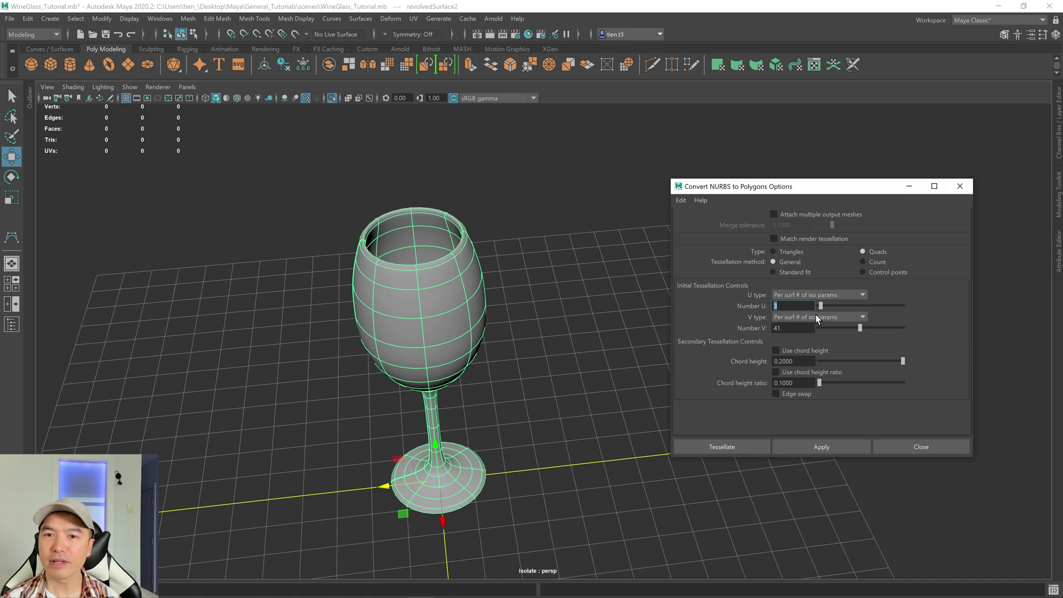
text(41)
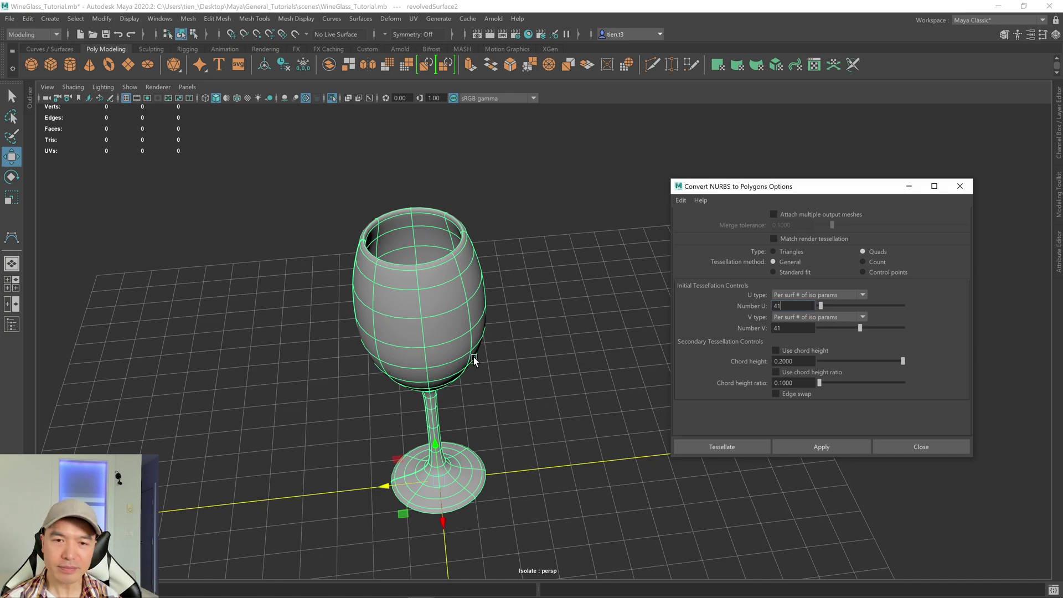
alt+drag(475, 361, 468, 357)
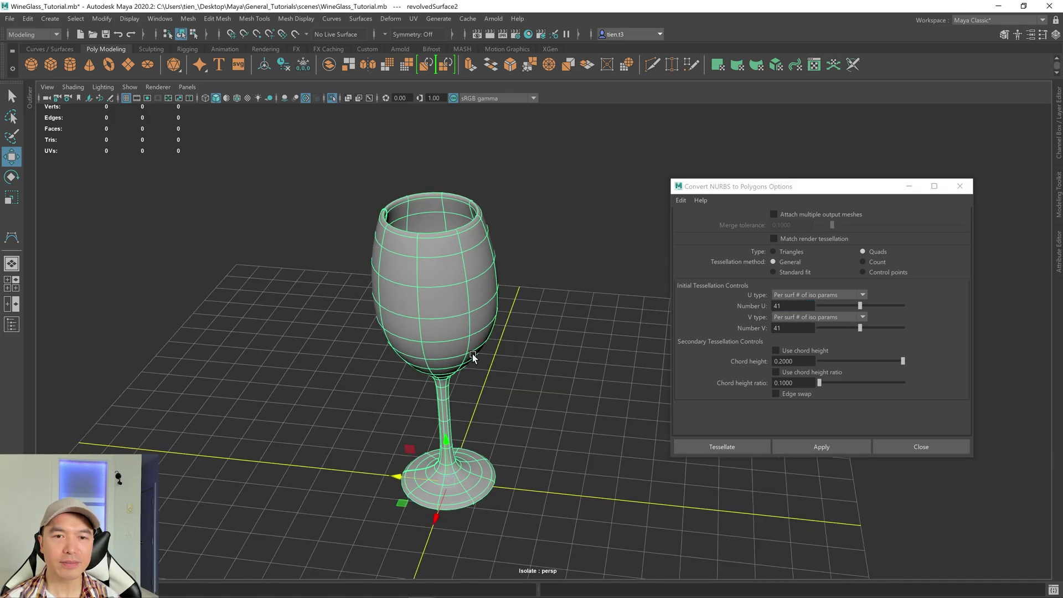
click(725, 447)
alt+drag(759, 384, 650, 389)
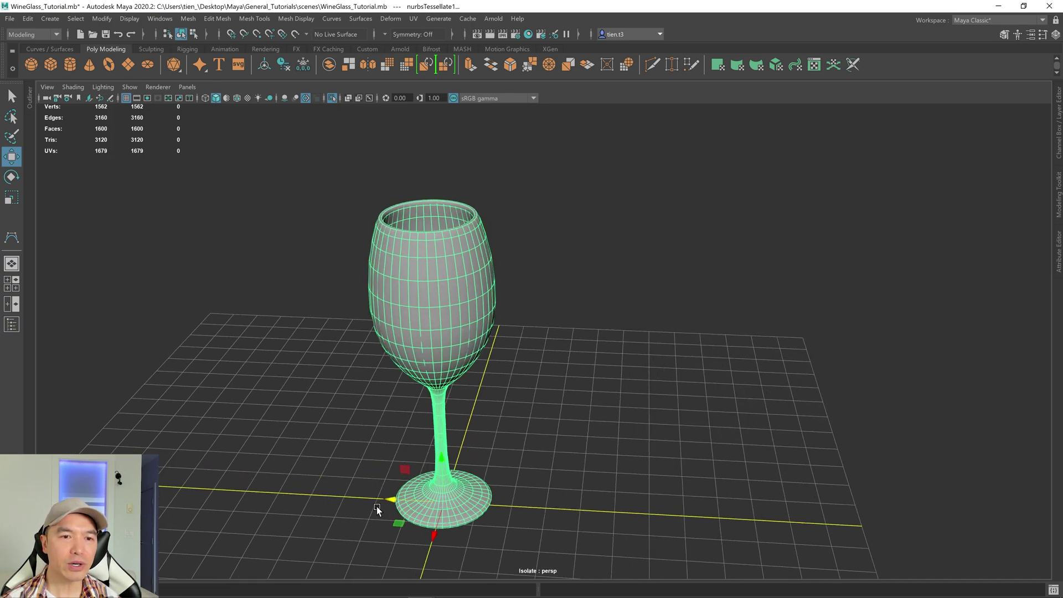
- Move the polygon glass to the right of the original NURBS glass
drag(389, 496, 633, 454)
mouse_move(632, 454)
alt+right_down()
mouse_move(648, 445)
mouse_move(632, 444)
alt+right_up()
click(632, 443)
mouse_move(631, 443)
alt+mouse_down()
mouse_move(667, 452)
mouse_move(648, 452)
alt+mouse_up()
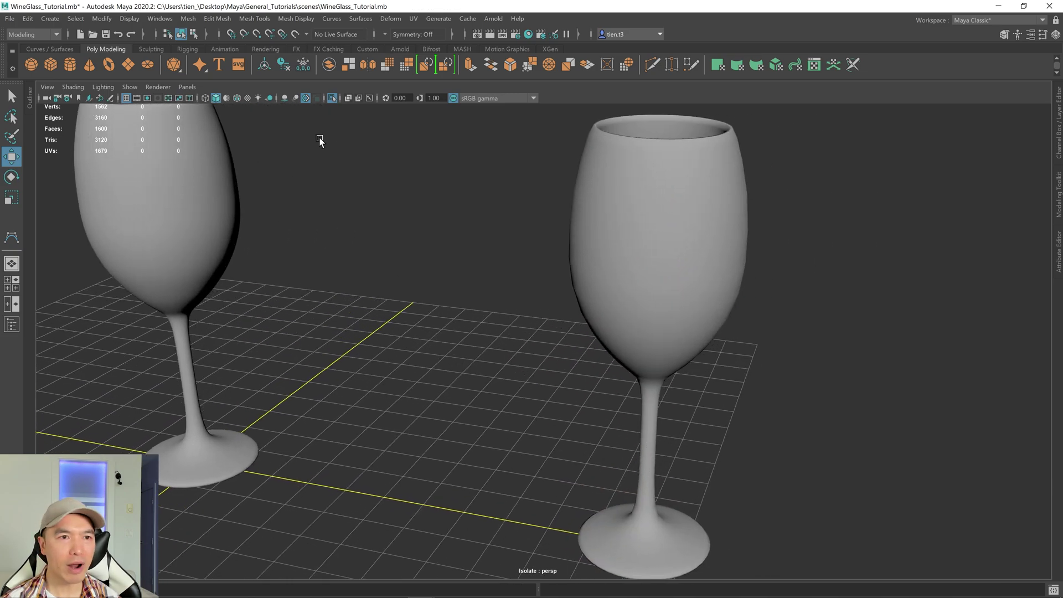
- Turn on Wireframe on Shaded and orbit around both glasses to compare their meshes
click(237, 99)
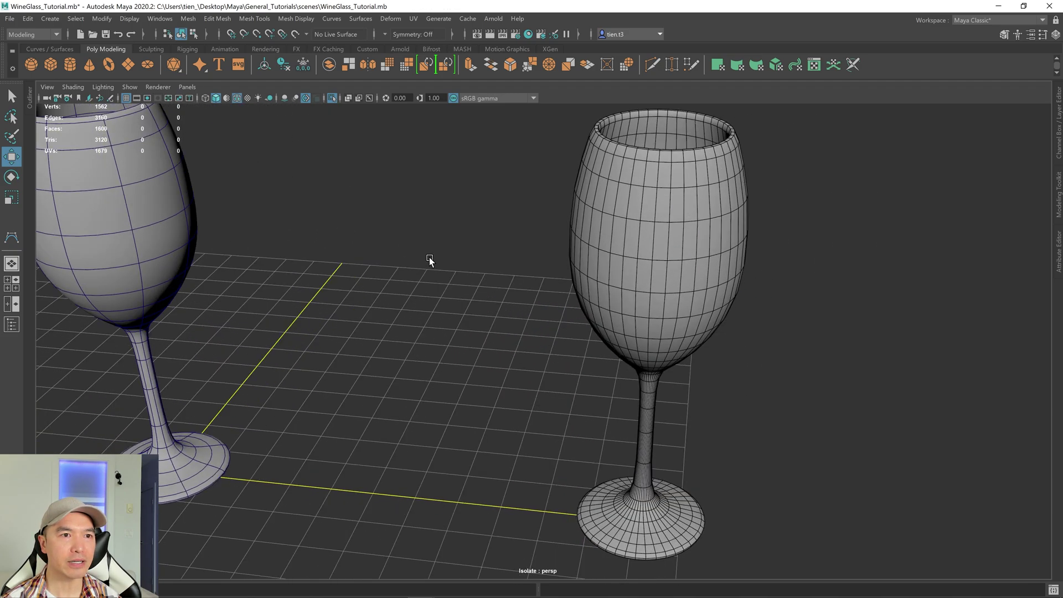
alt+drag(430, 257, 503, 216)
mouse_move(503, 216)
alt+right_down()
mouse_move(487, 232)
mouse_move(487, 224)
alt+right_up()
alt+drag(487, 223, 575, 268)
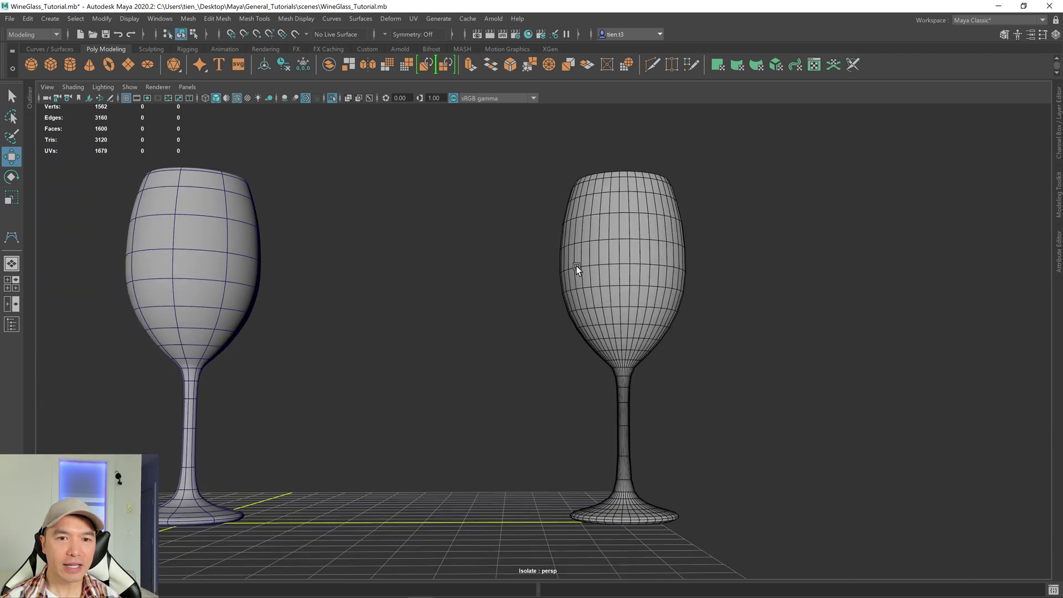
alt+right_drag(575, 268, 534, 263)
alt+drag(521, 360, 641, 332)
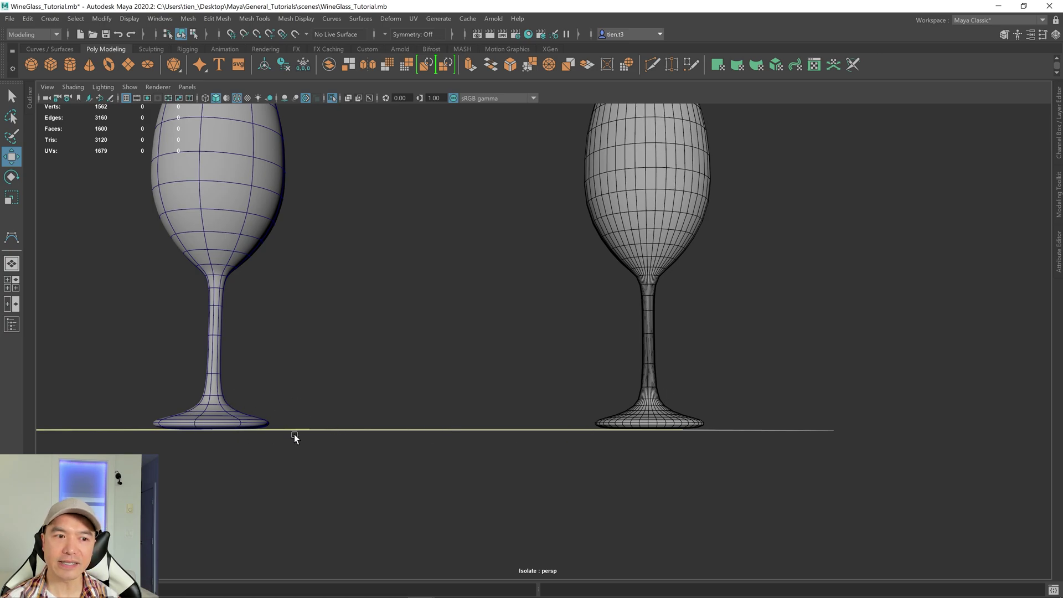
alt+drag(294, 434, 615, 385)
scroll(650, 358, up, 3)
scroll(613, 360, up, 3)
alt+drag(612, 334, 522, 415)
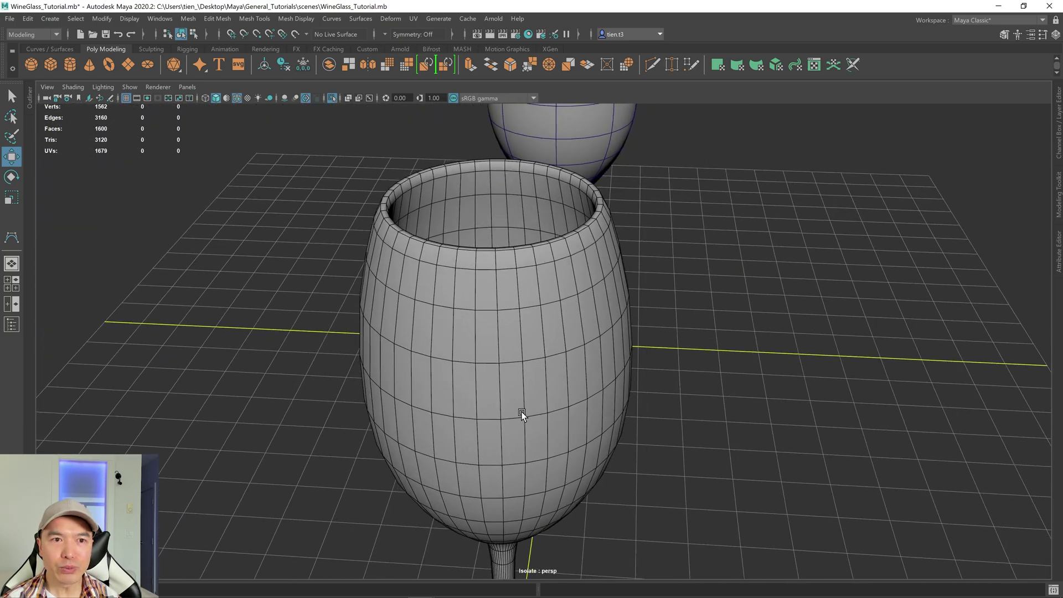
scroll(509, 302, down, 3)
alt+drag(521, 309, 565, 374)
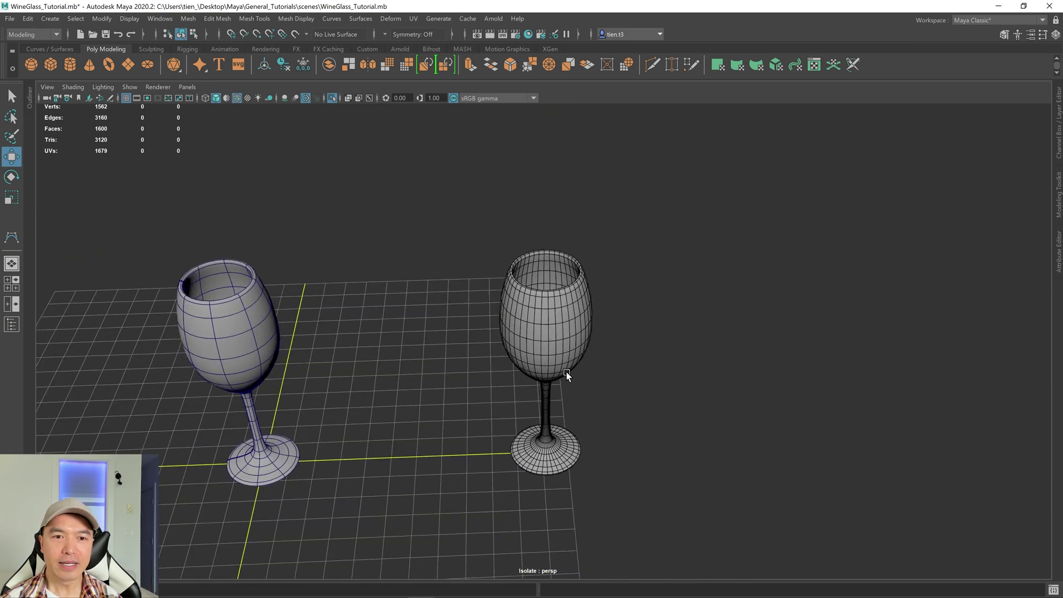
- Turn Wireframe on Shaded off and inspect the right glass's bowl from above
click(237, 98)
mouse_move(421, 233)
alt+mouse_down()
mouse_move(451, 254)
mouse_move(456, 304)
mouse_move(456, 296)
alt+mouse_up()
alt+drag(617, 284, 550, 349)
scroll(582, 287, down, 5)
scroll(596, 338, up, 3)
scroll(563, 290, up, 3)
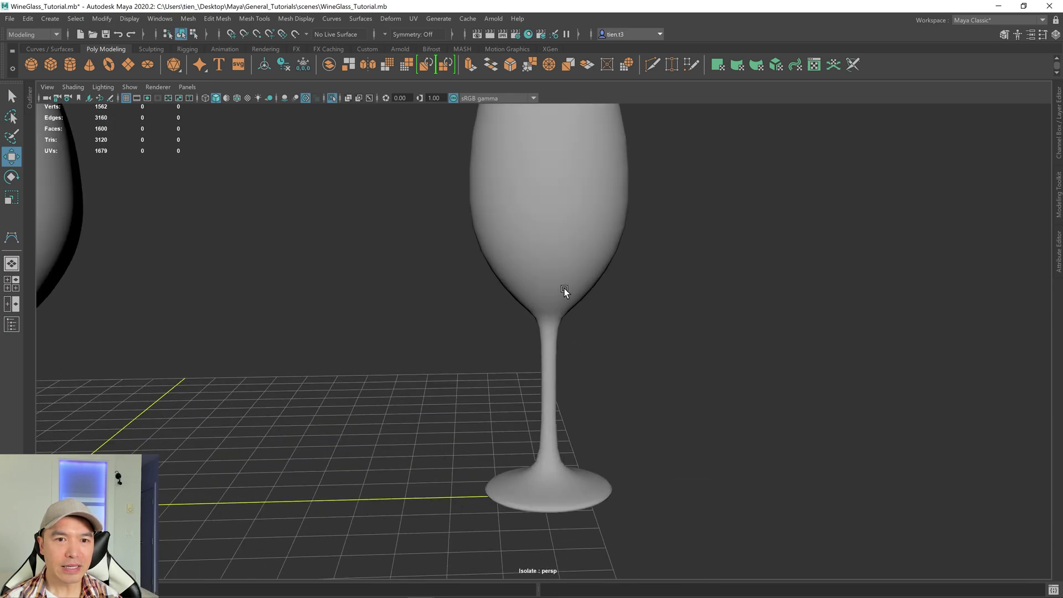
alt+drag(562, 290, 556, 356)
scroll(541, 286, up, 2)
alt+drag(541, 286, 532, 339)
- Select the right polygon glass and reframe both glasses
click(532, 308)
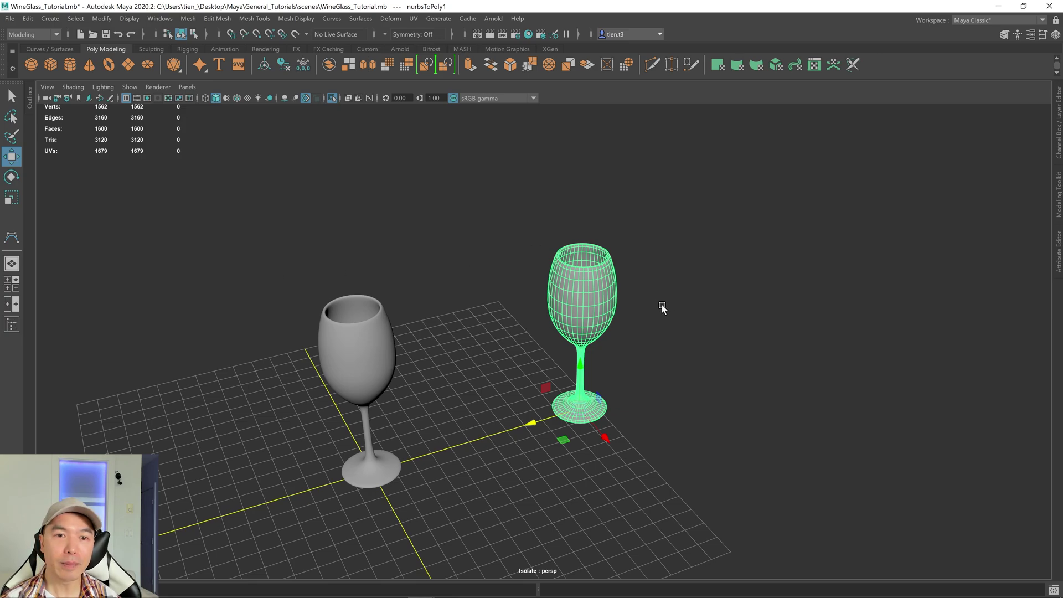
alt+middle_drag(545, 332, 564, 320)
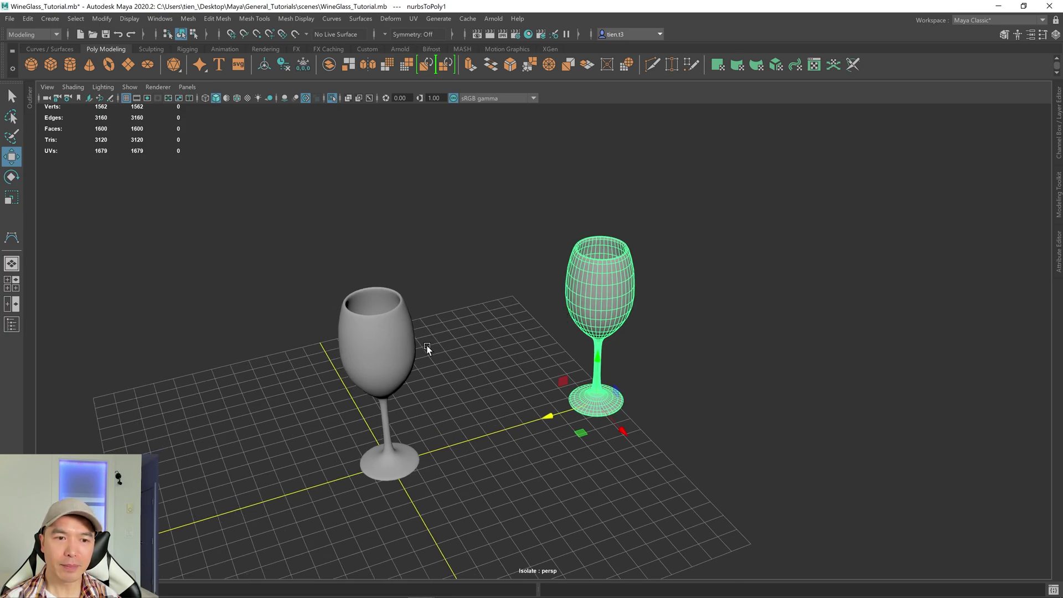
scroll(427, 348, up, 3)
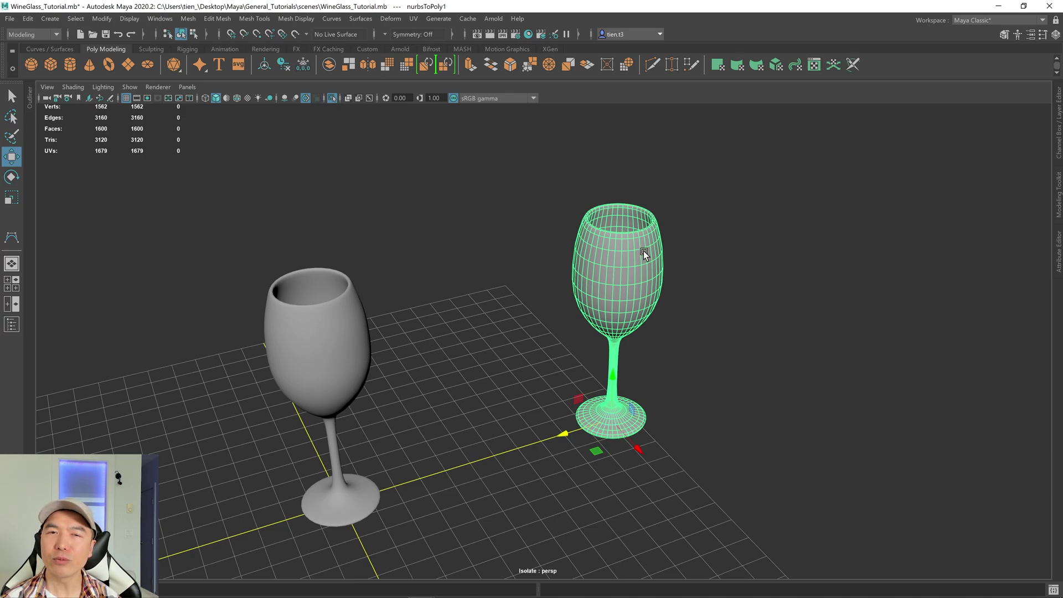
- Move the polygon glass further right, away from the original NURBS glass
click(324, 300)
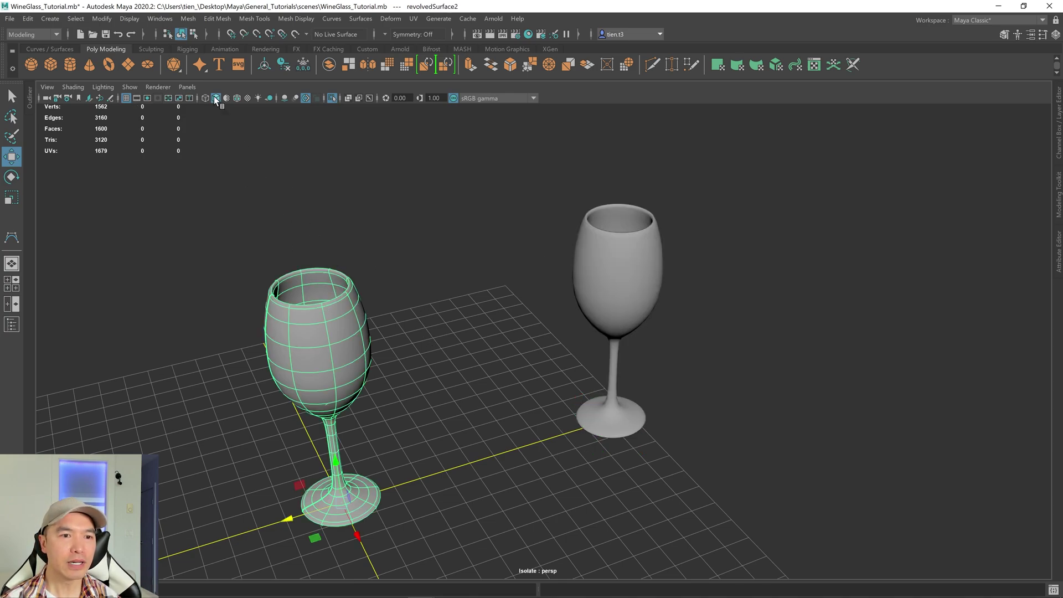
click(609, 243)
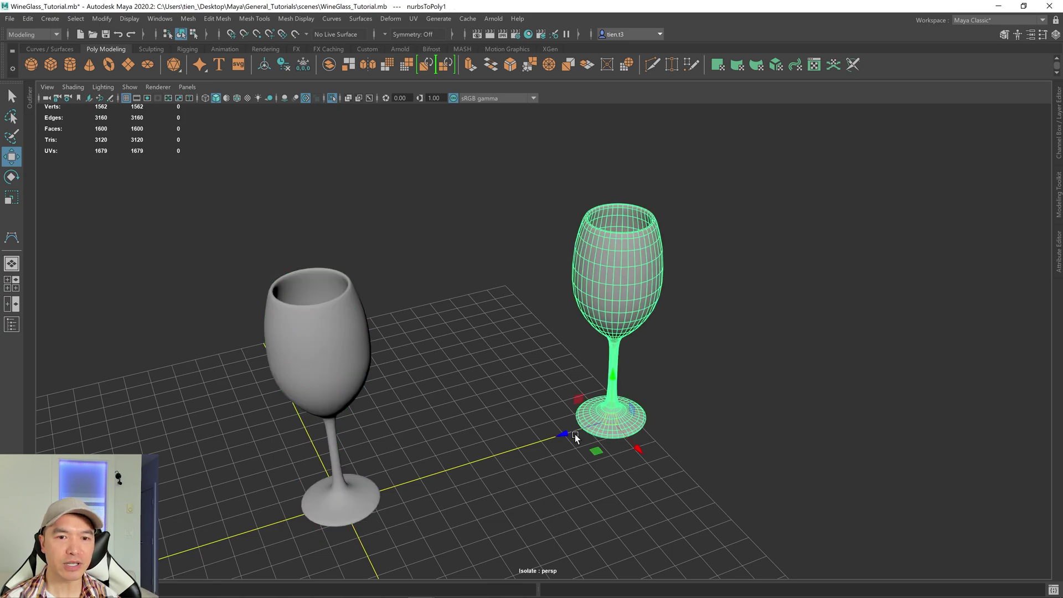
drag(563, 434, 664, 403)
- Set Convert NURBS to Polygons options to Count method with 3100, and select the next NURBS glass
click(101, 20)
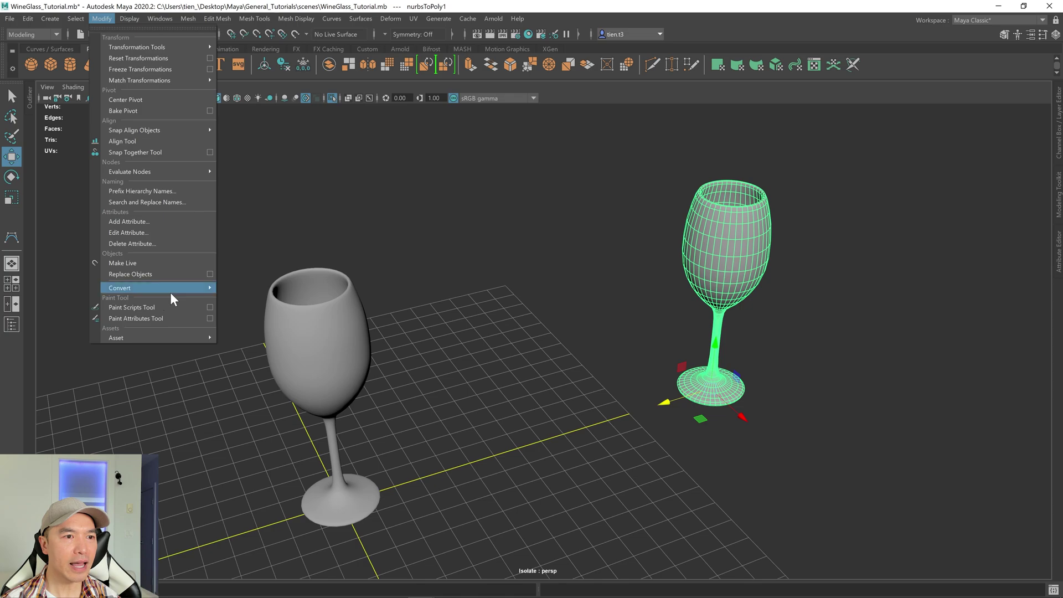
mouse_move(170, 289)
click(359, 288)
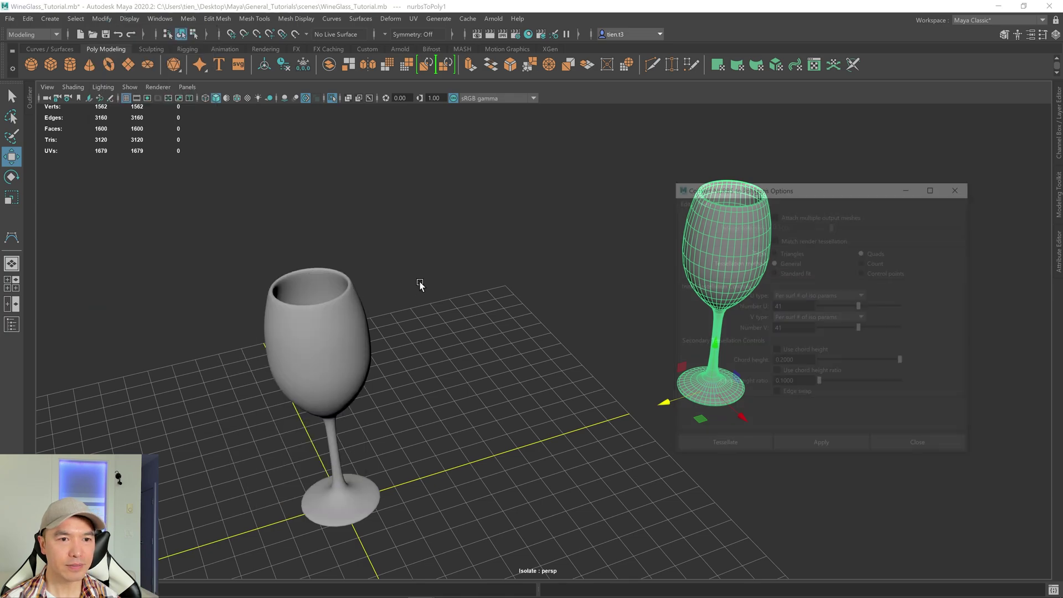
click(863, 262)
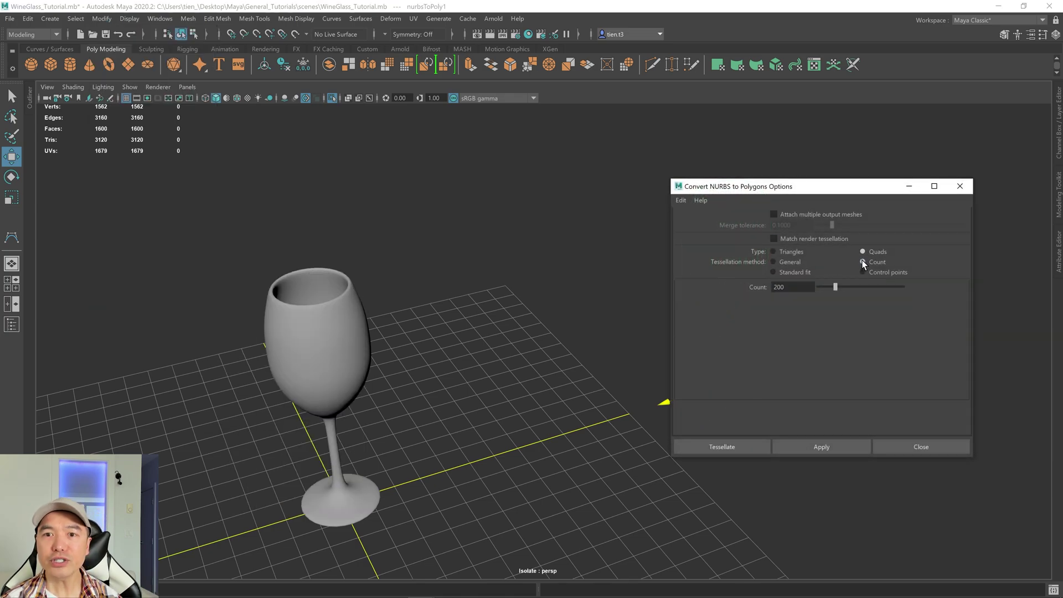
alt+drag(504, 324, 463, 290)
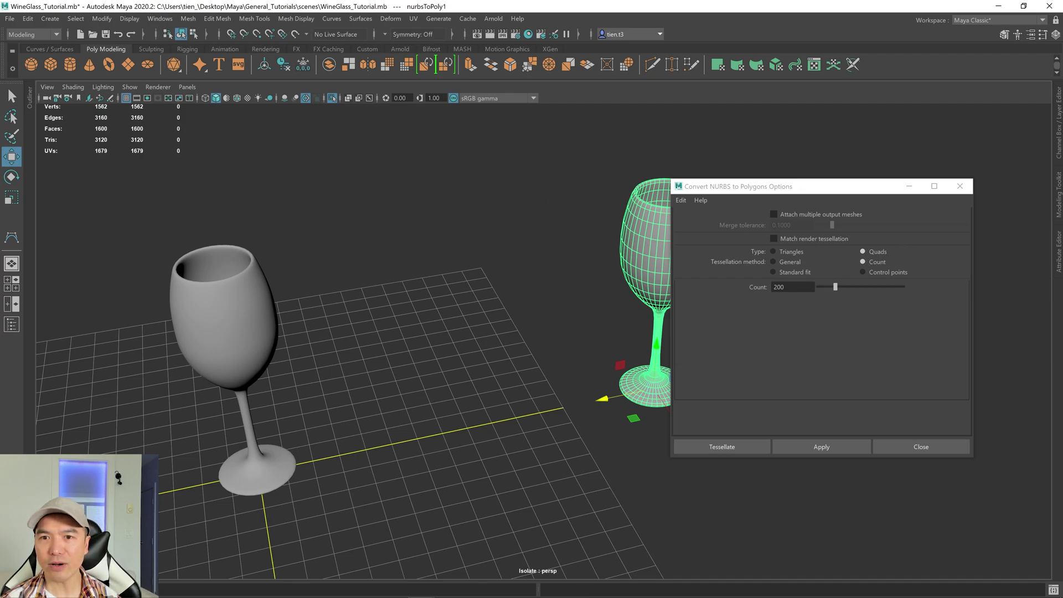
click(678, 284)
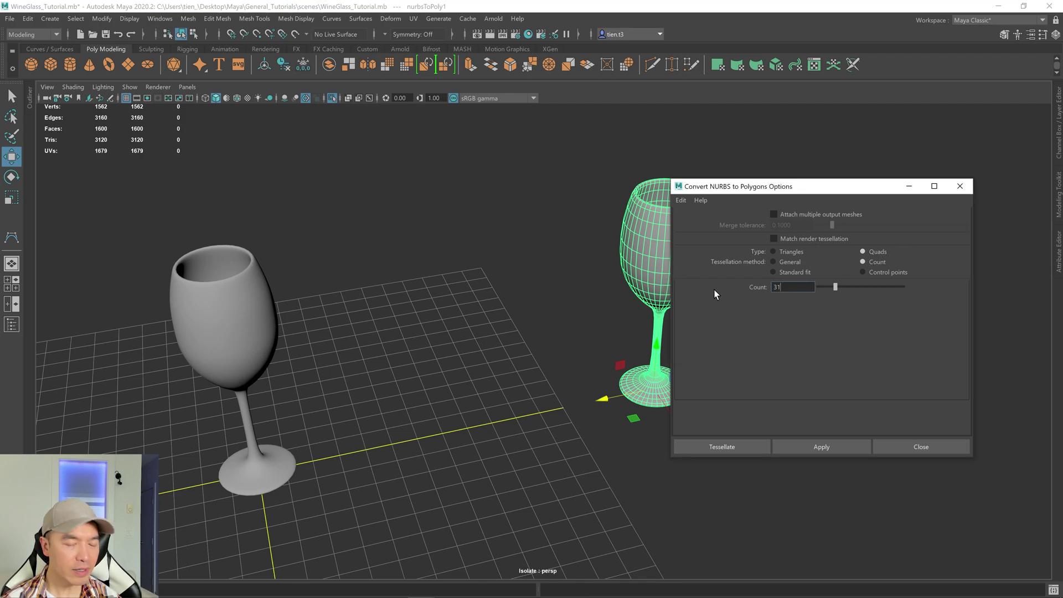
text(3100)
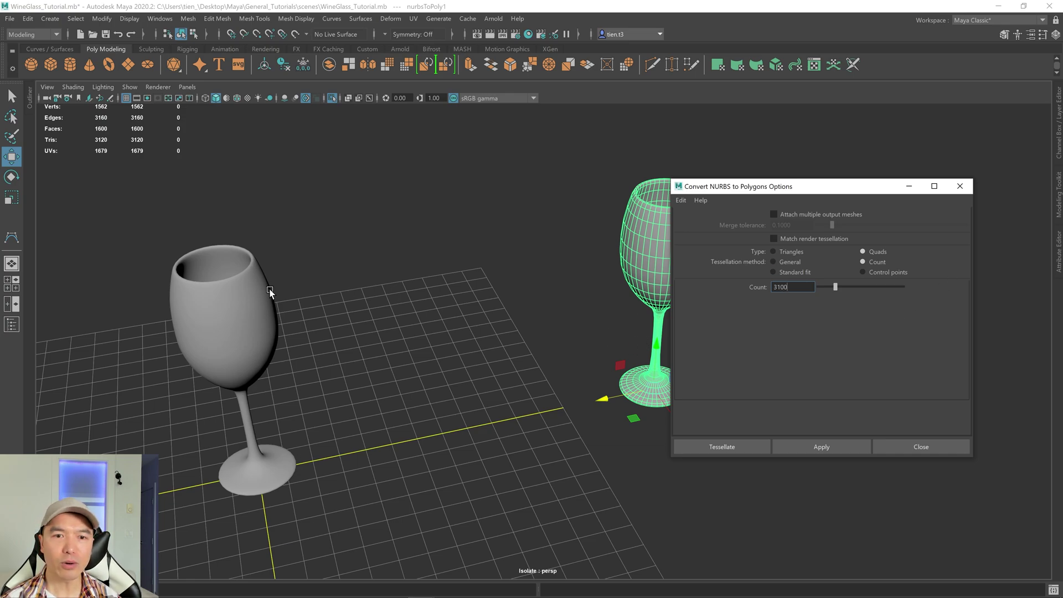
click(209, 304)
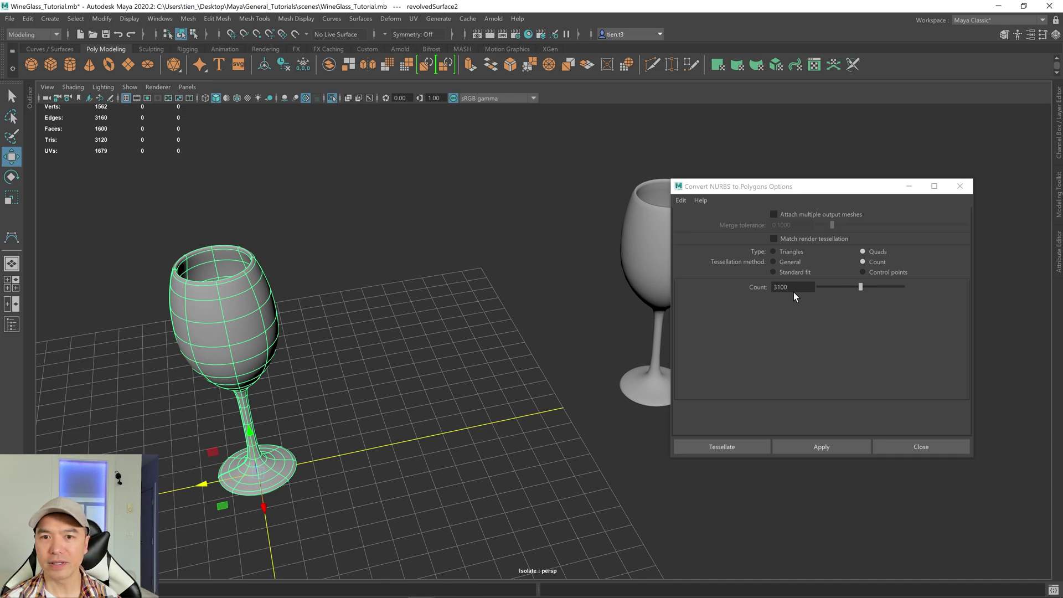
click(820, 443)
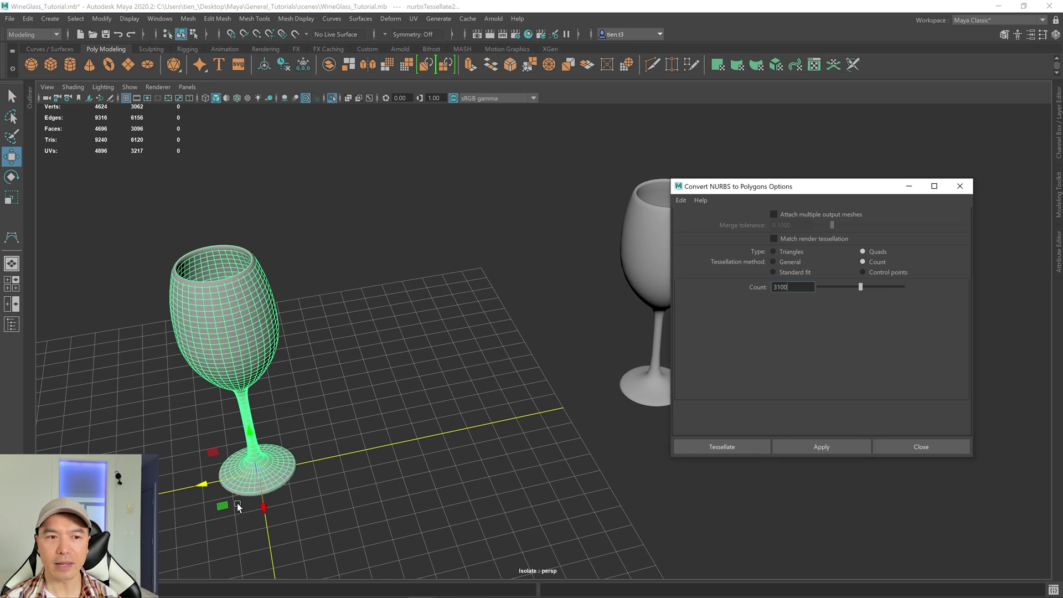
alt+drag(201, 488, 327, 487)
alt+right_drag(328, 487, 421, 477)
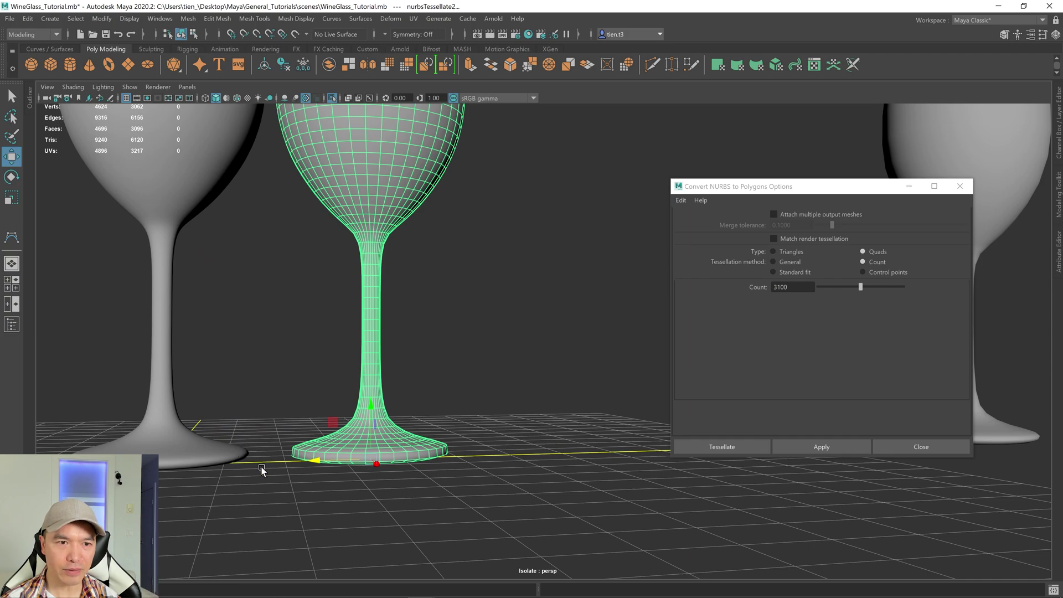
alt+drag(296, 428, 315, 408)
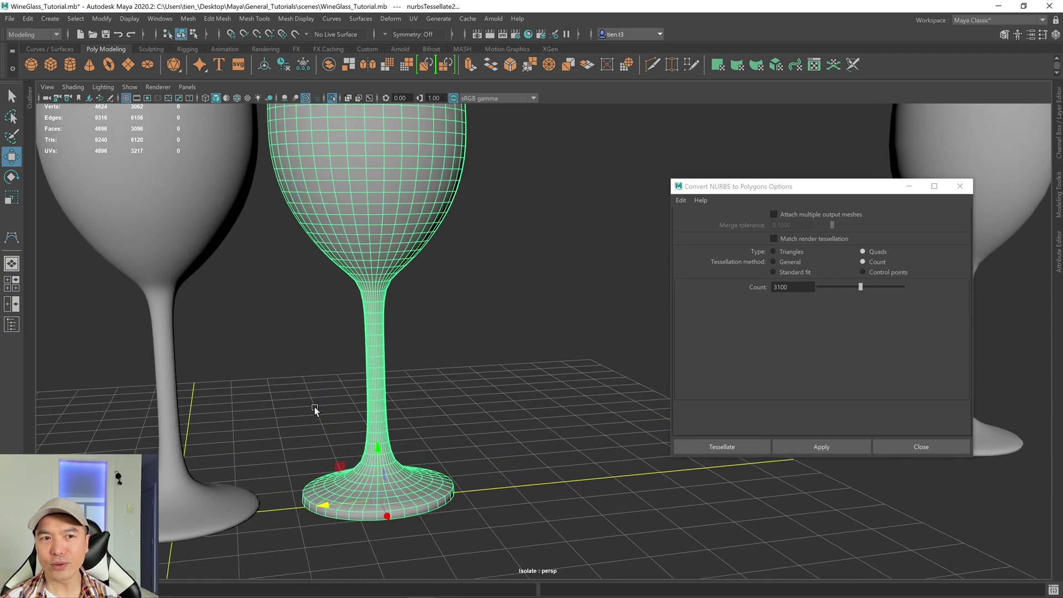
alt+right_drag(315, 409, 309, 444)
alt+drag(309, 443, 324, 382)
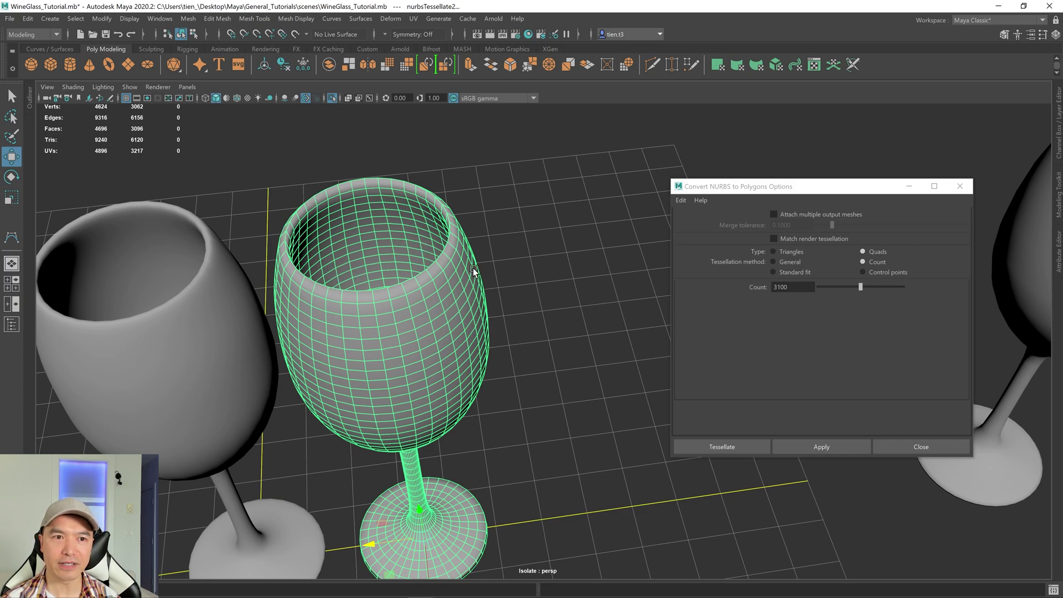
alt+drag(473, 270, 448, 294)
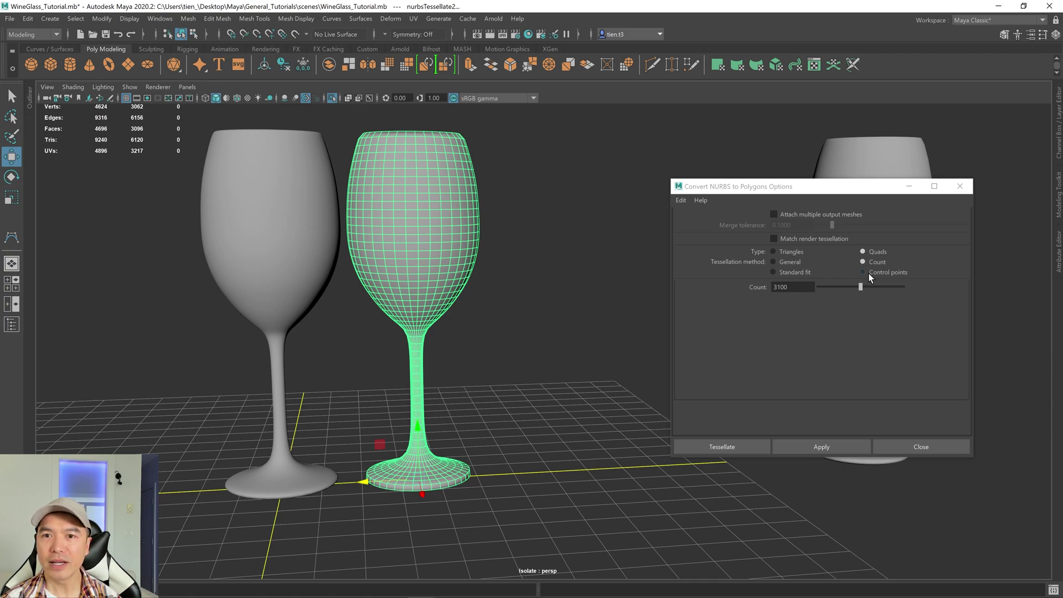
- Slide the Count-converted glass right and select the remaining NURBS glass
click(459, 271)
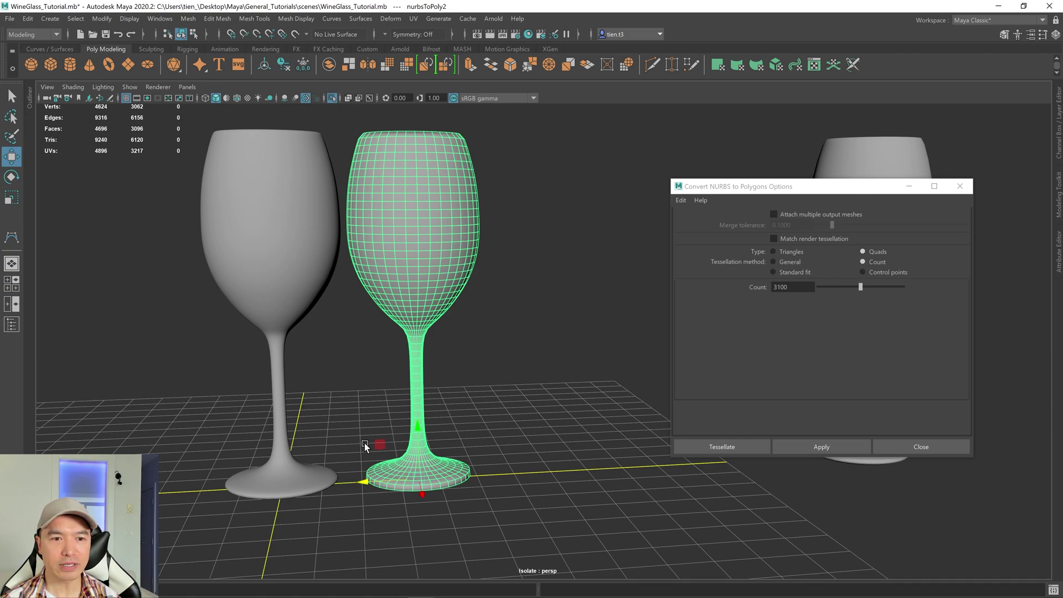
drag(358, 486, 641, 434)
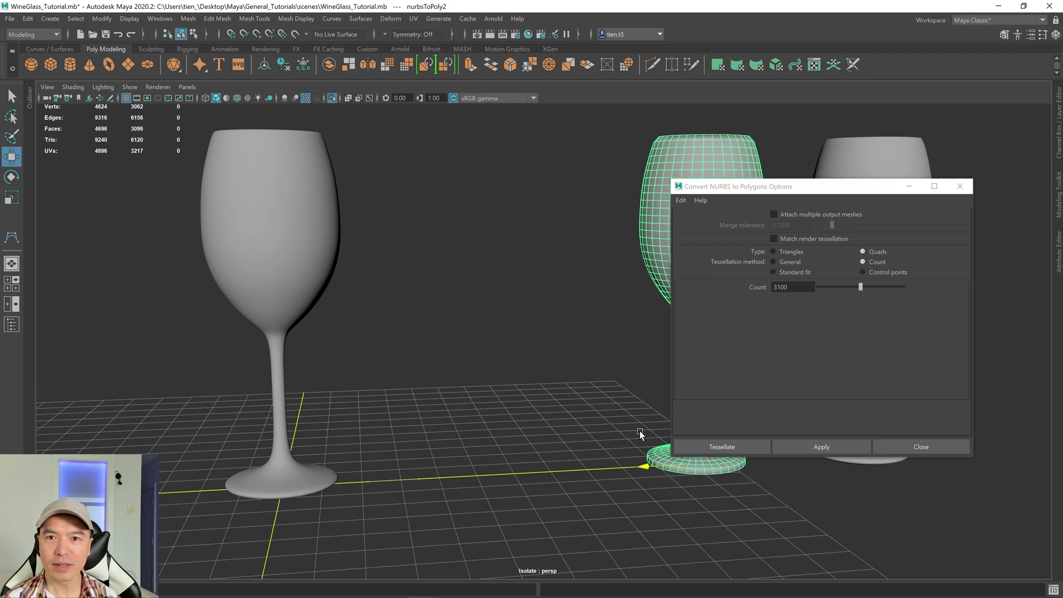
click(252, 261)
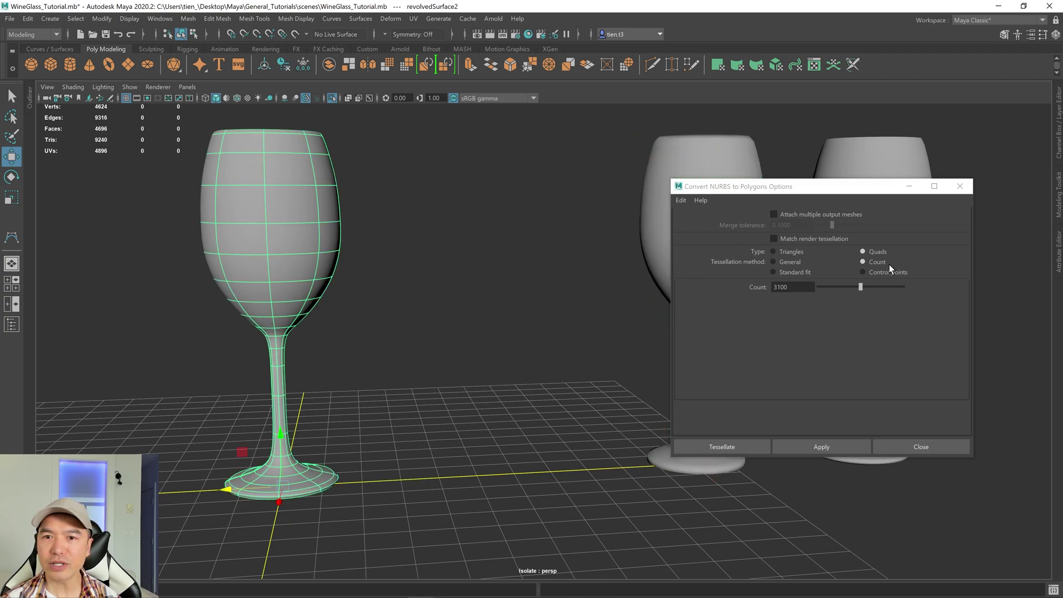
- Convert it with Control points tessellation and move the coarse result to the right
click(863, 272)
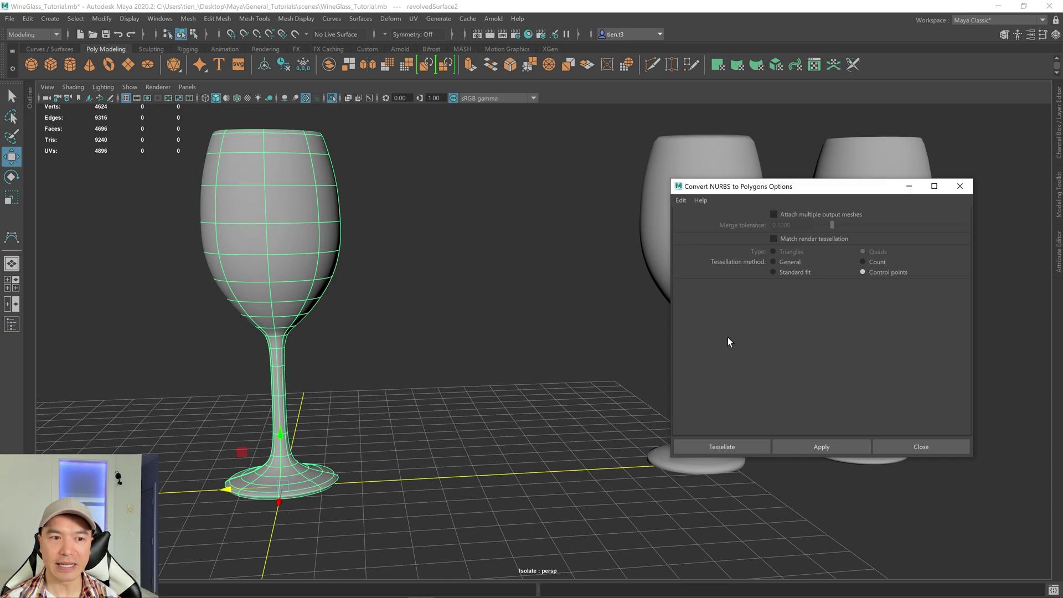
click(751, 445)
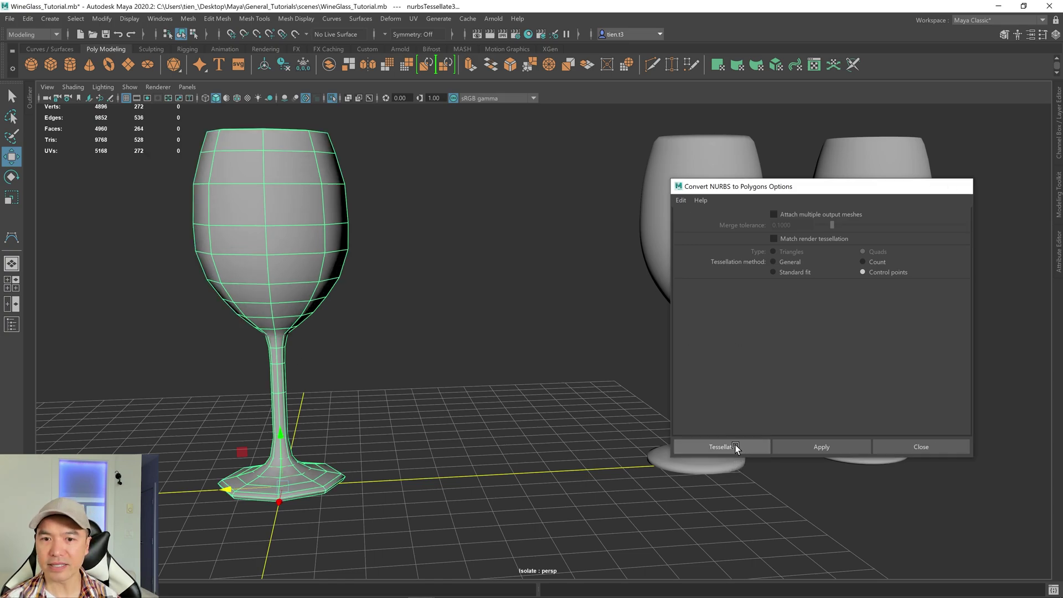
drag(224, 487, 370, 479)
alt+drag(429, 453, 436, 468)
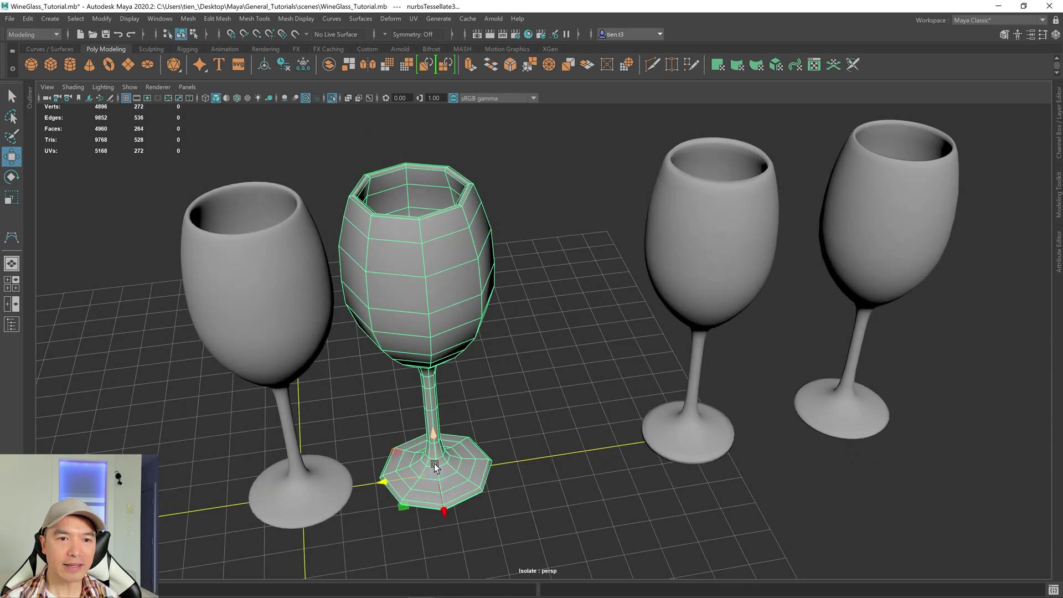
alt+drag(417, 350, 473, 323)
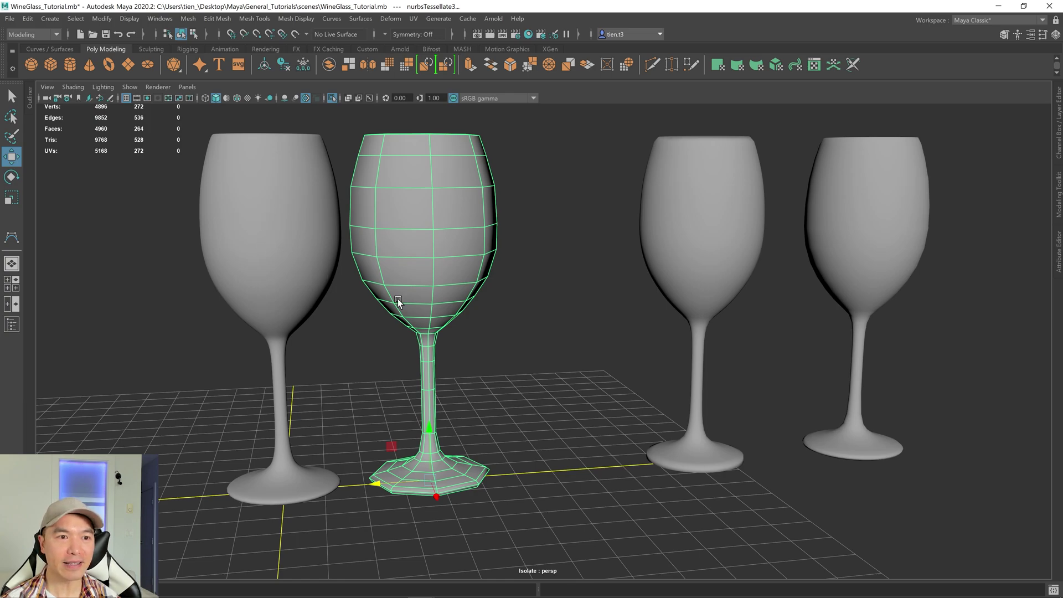
- Apply Mesh > Smooth to the coarse Control points glass
click(459, 231)
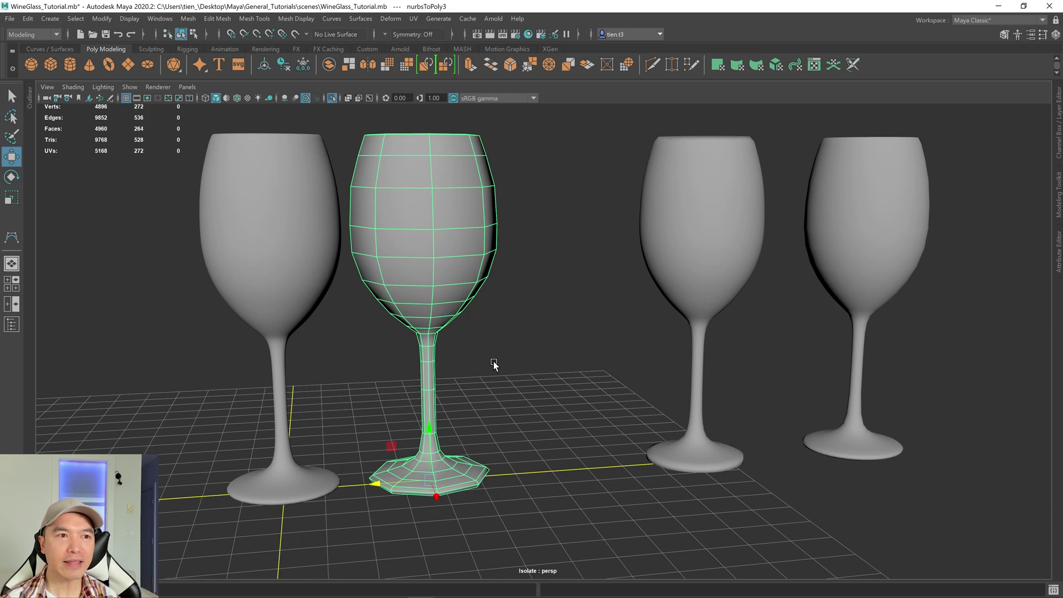
alt+drag(494, 365, 489, 365)
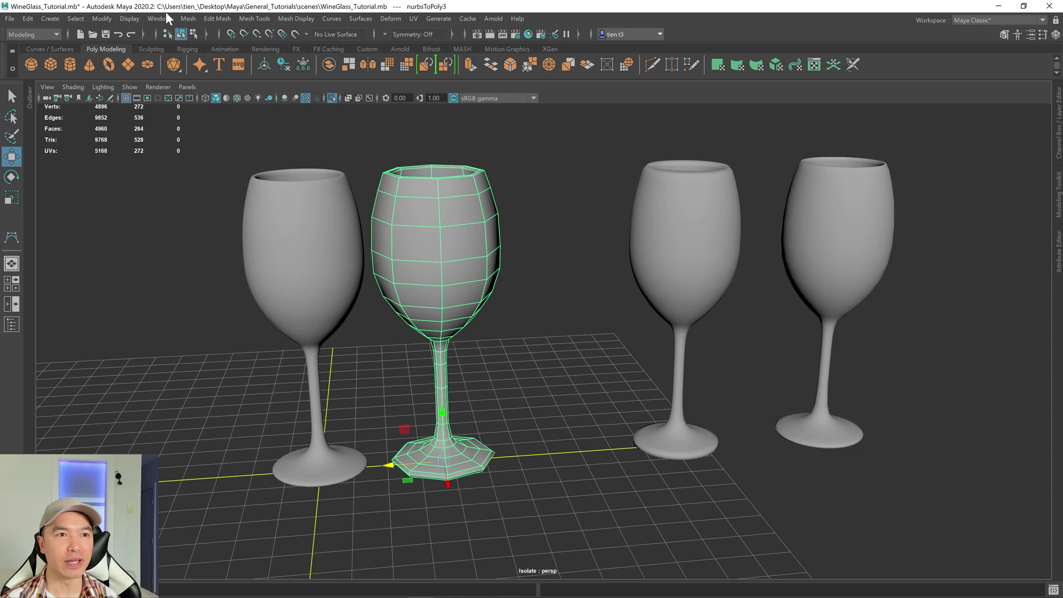
click(188, 18)
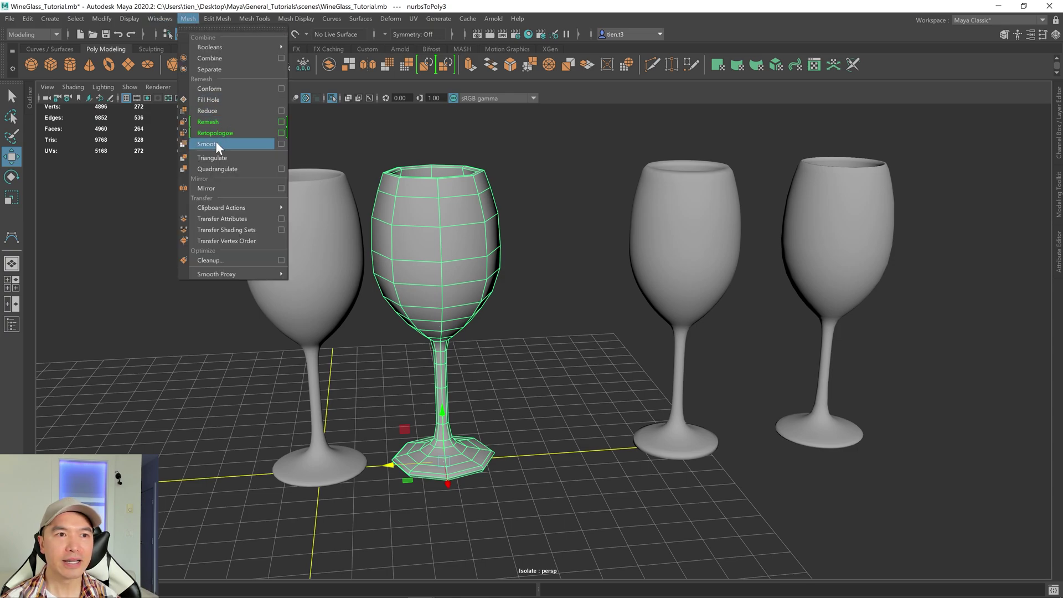
click(216, 146)
alt+drag(404, 244, 474, 260)
click(553, 247)
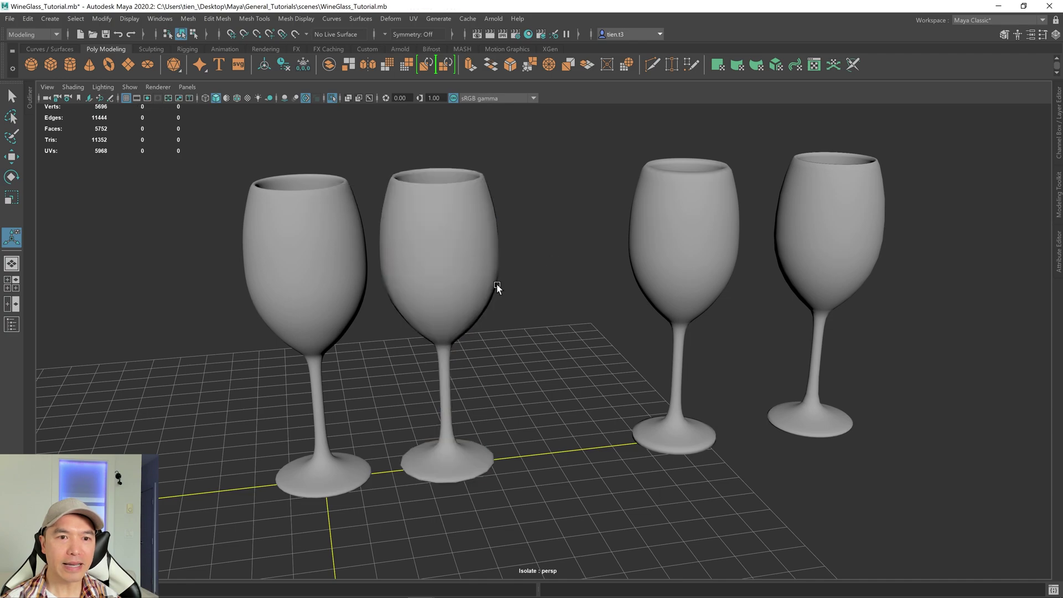
scroll(419, 254, up, 3)
click(424, 257)
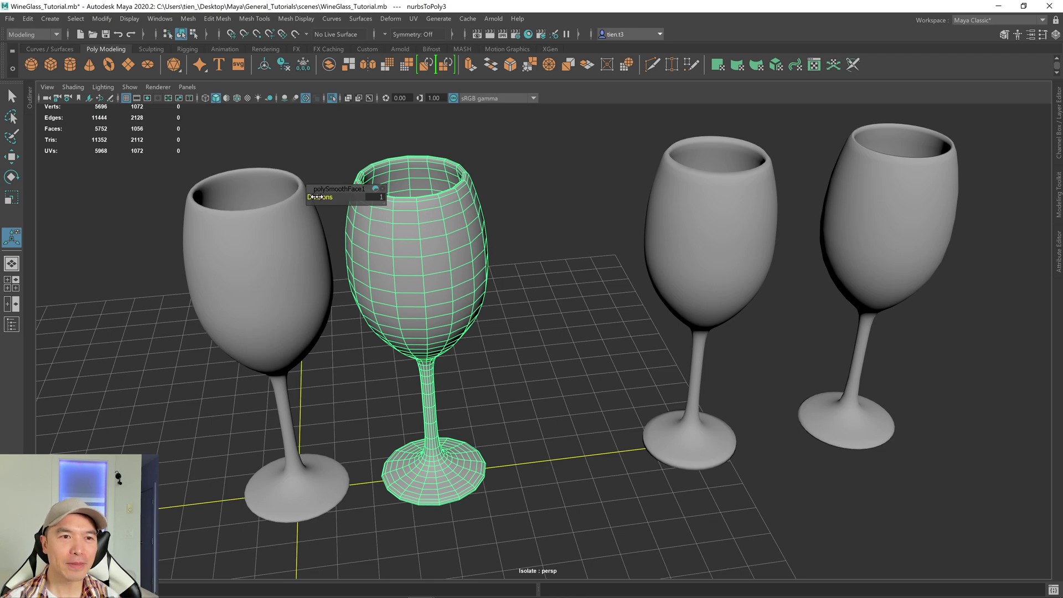
- Set the polySmoothFace1 Divisions to 2 in the in-view editor
drag(318, 198, 321, 197)
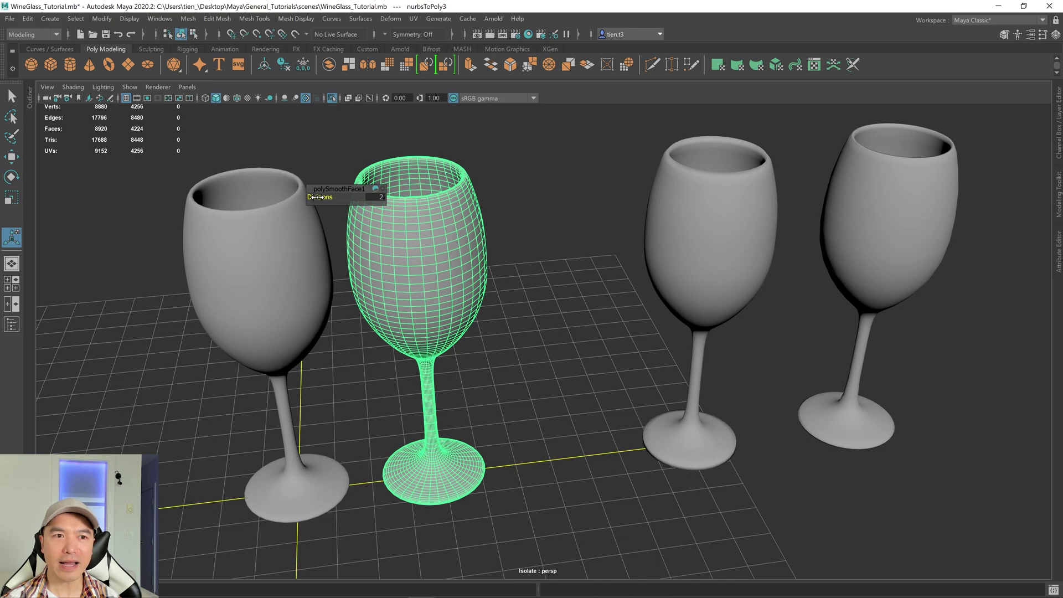
drag(318, 197, 316, 198)
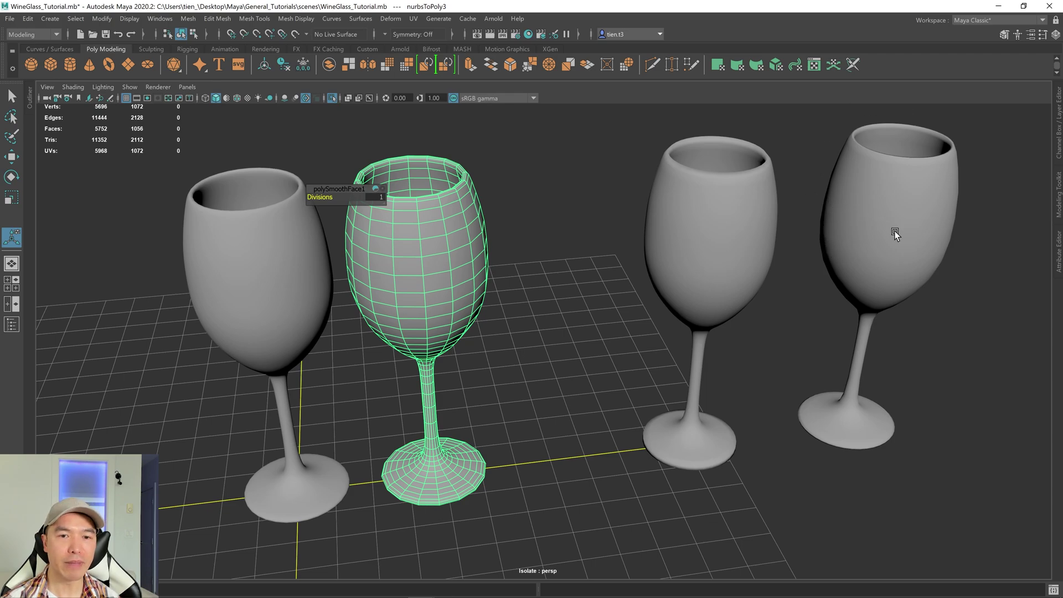
alt+right_drag(759, 257, 393, 194)
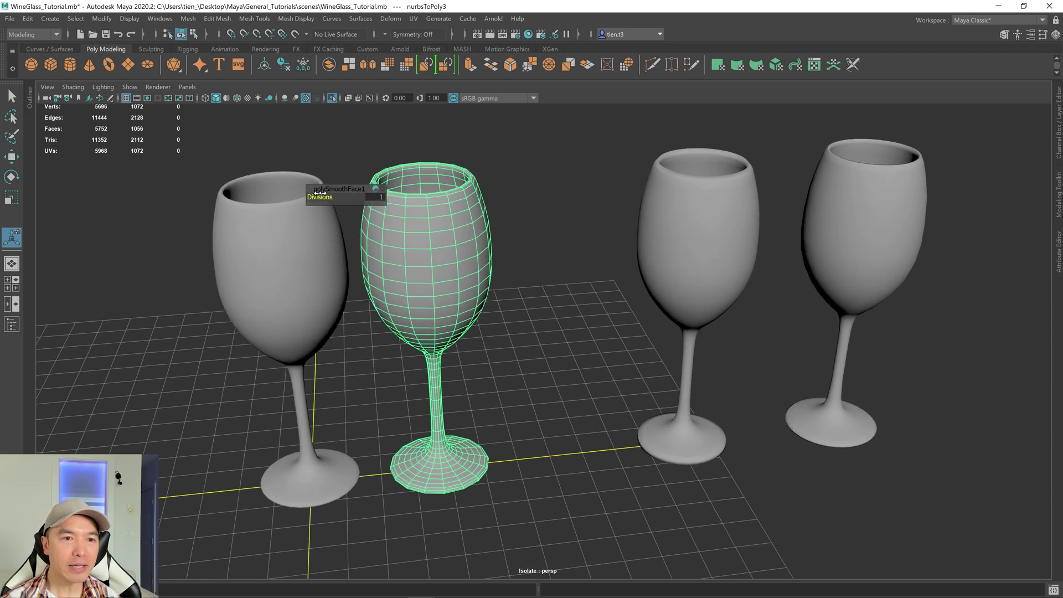
drag(321, 199, 324, 198)
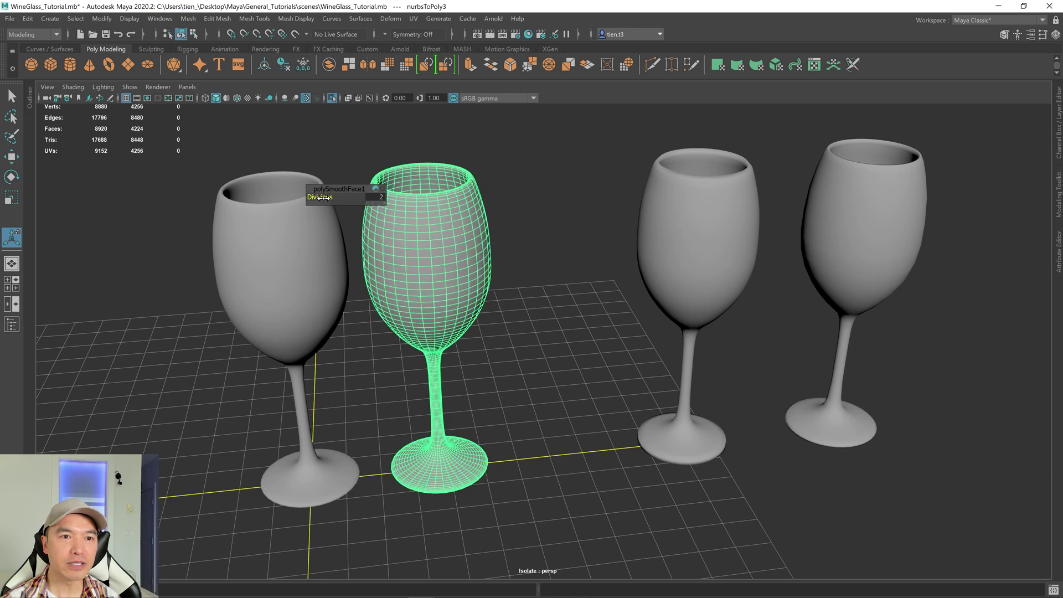
alt+drag(537, 343, 399, 427)
click(517, 360)
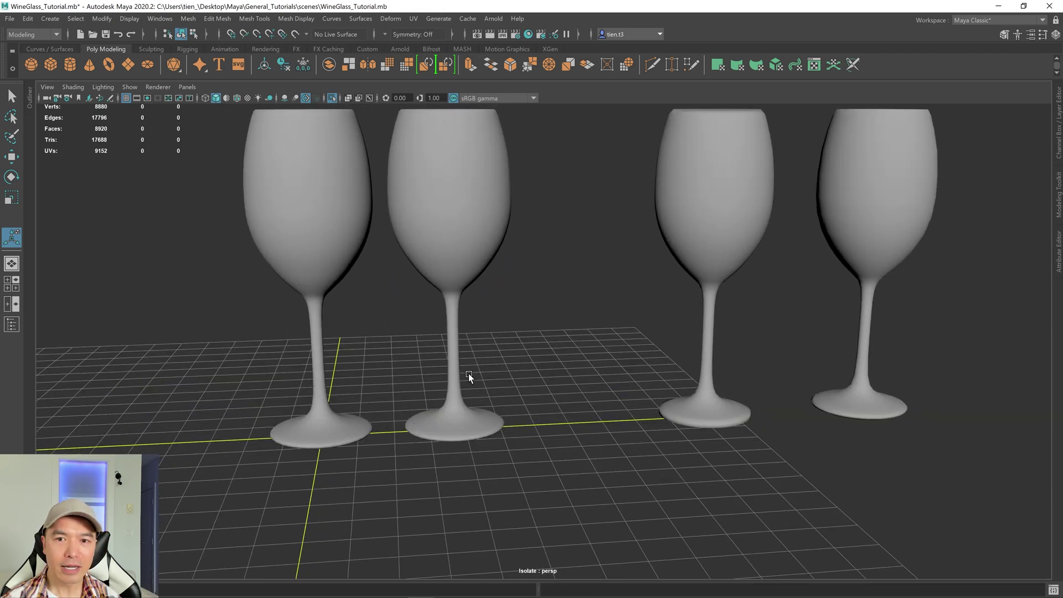
- Move the smoothed glass right along X and frame all four glasses
alt+middle_drag(468, 375, 453, 395)
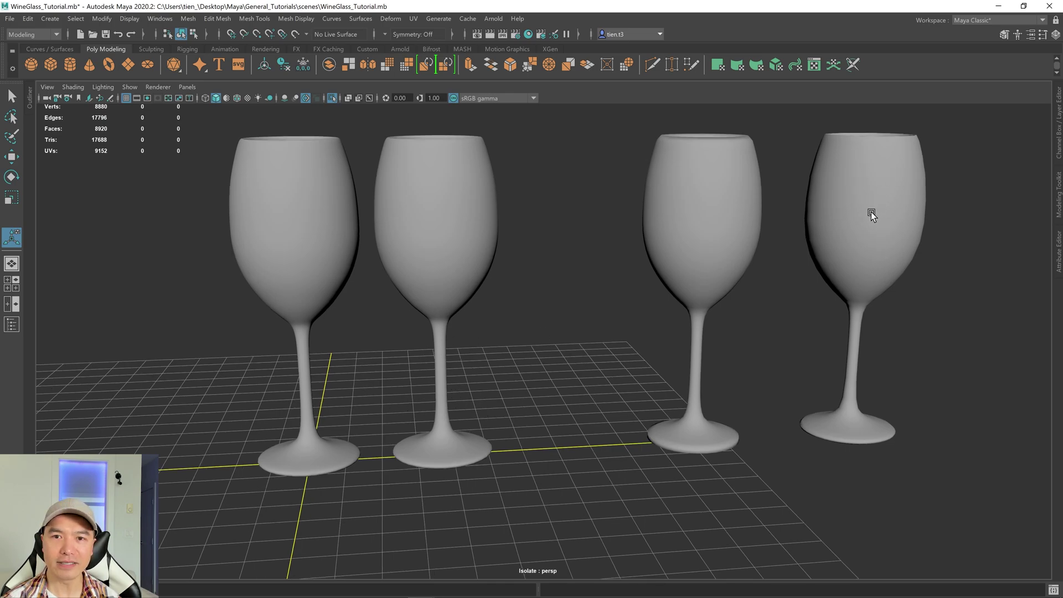
alt+right_drag(872, 212, 748, 307)
click(480, 267)
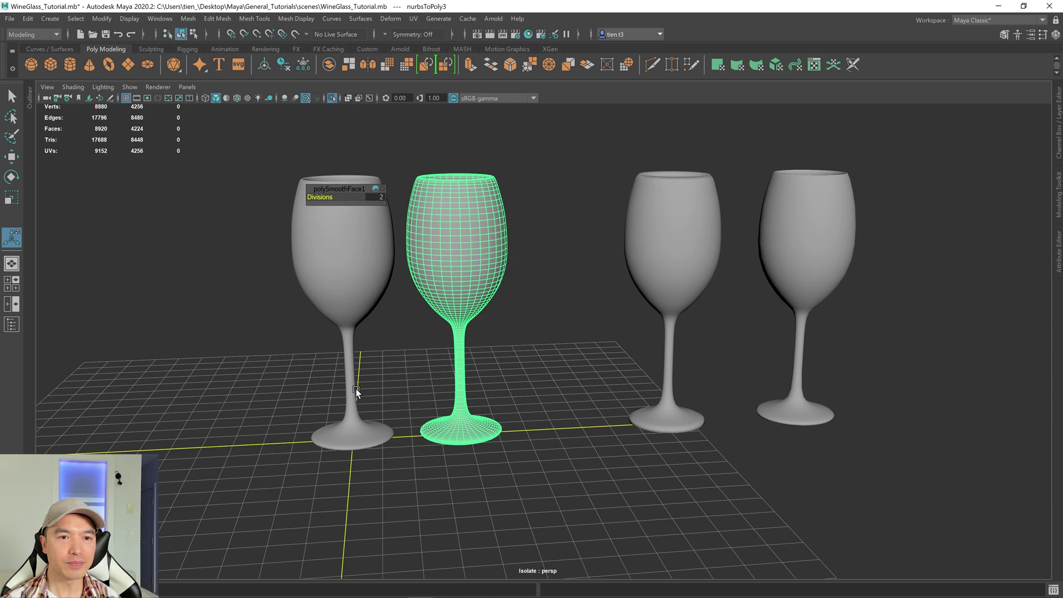
key(w)
drag(405, 438, 492, 431)
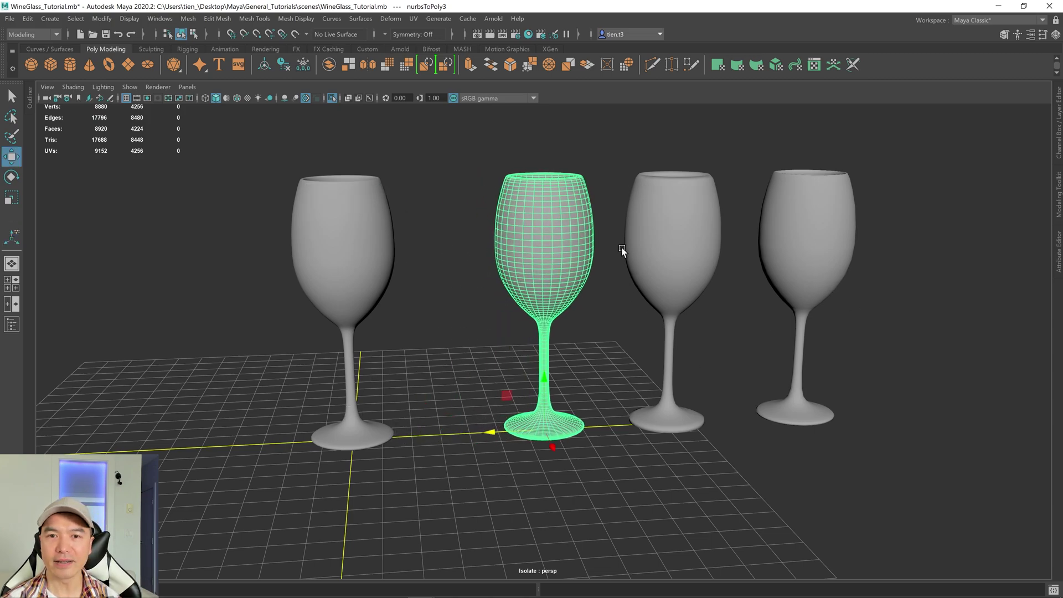
mouse_move(545, 269)
alt+mouse_down()
mouse_move(567, 273)
mouse_move(557, 282)
alt+mouse_up()
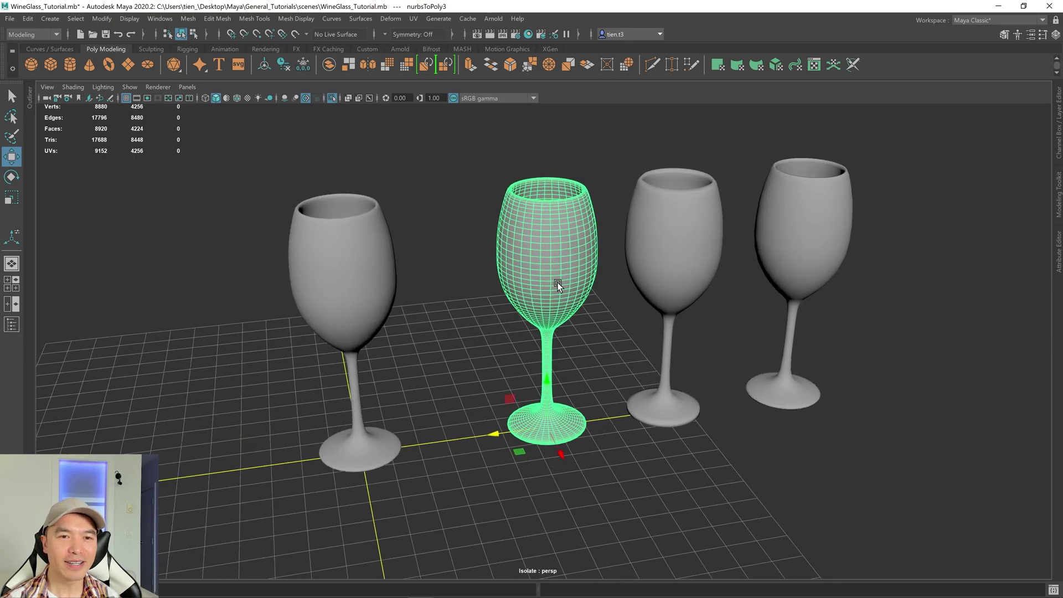
click(471, 260)
click(503, 222)
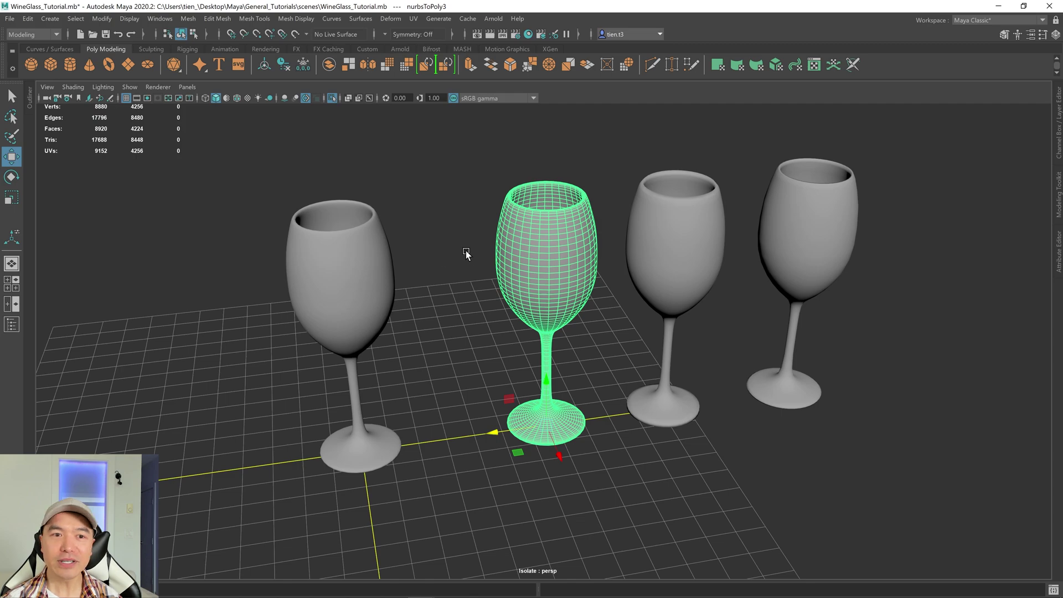
click(819, 211)
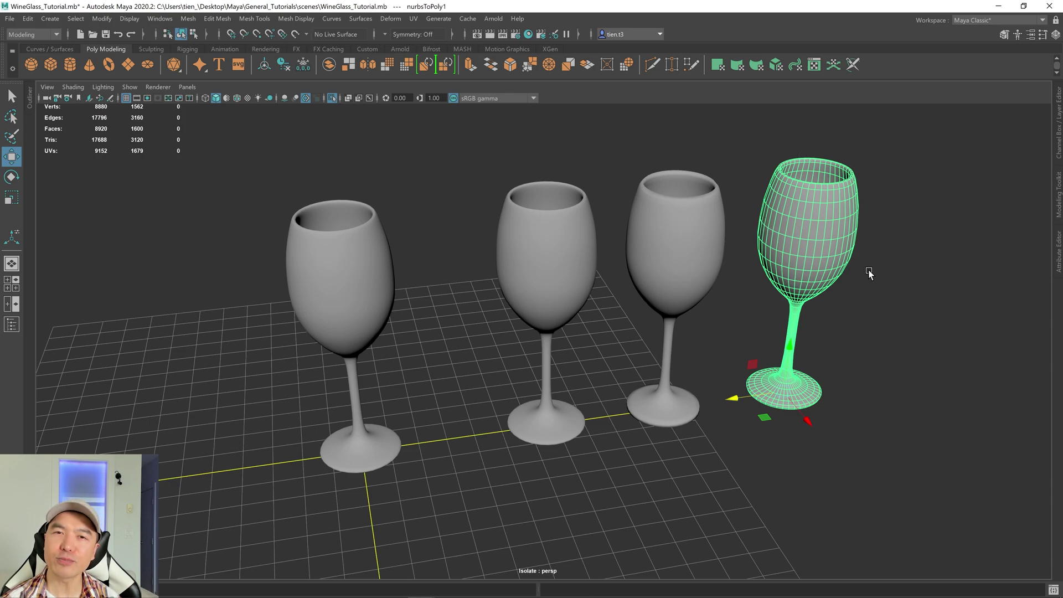
alt+right_drag(889, 279, 738, 272)
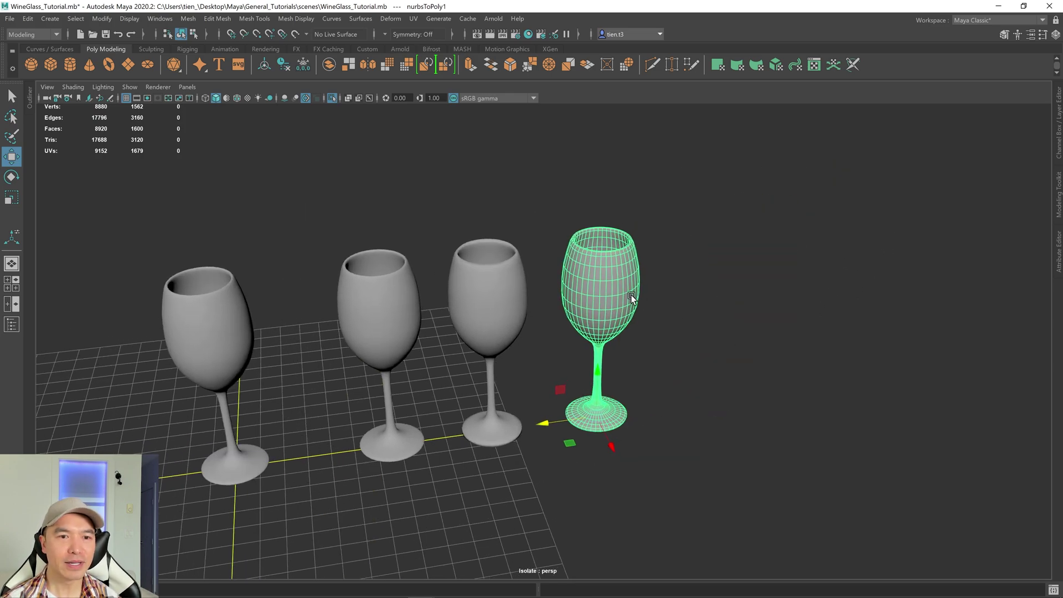